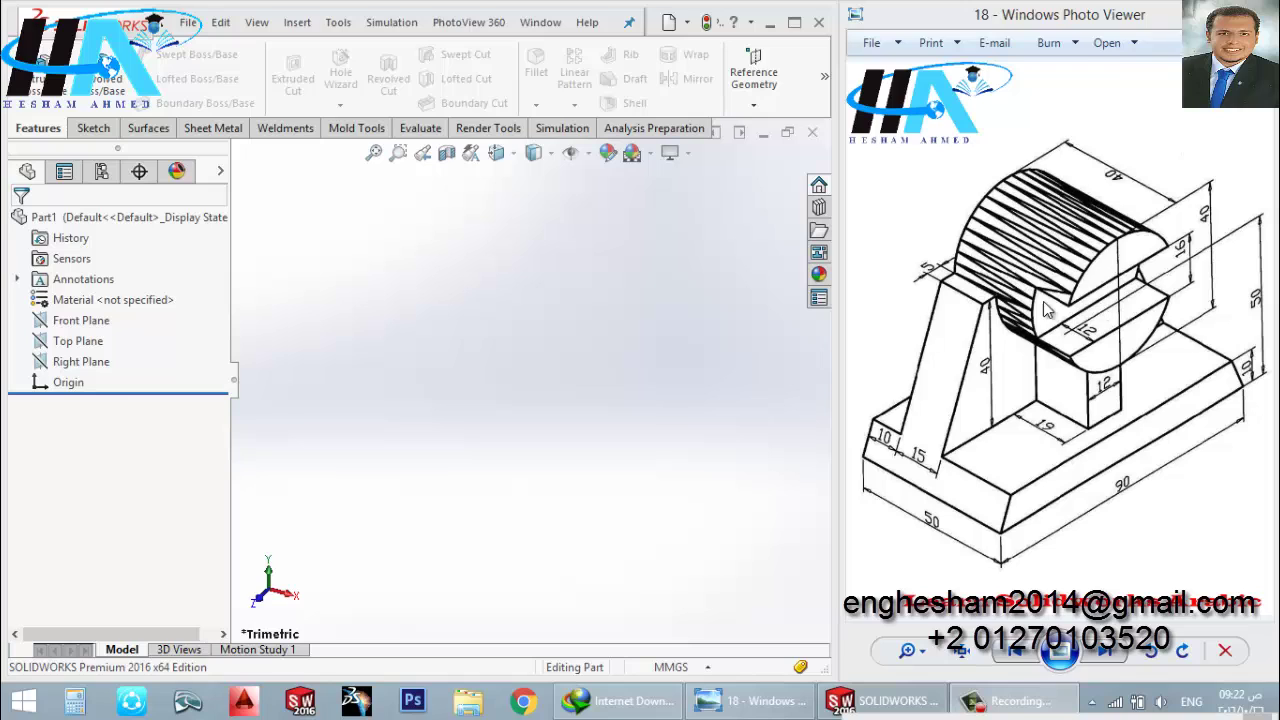
- Start a sketch on the Top Plane and draw a centre rectangle on the origin
click(80, 342)
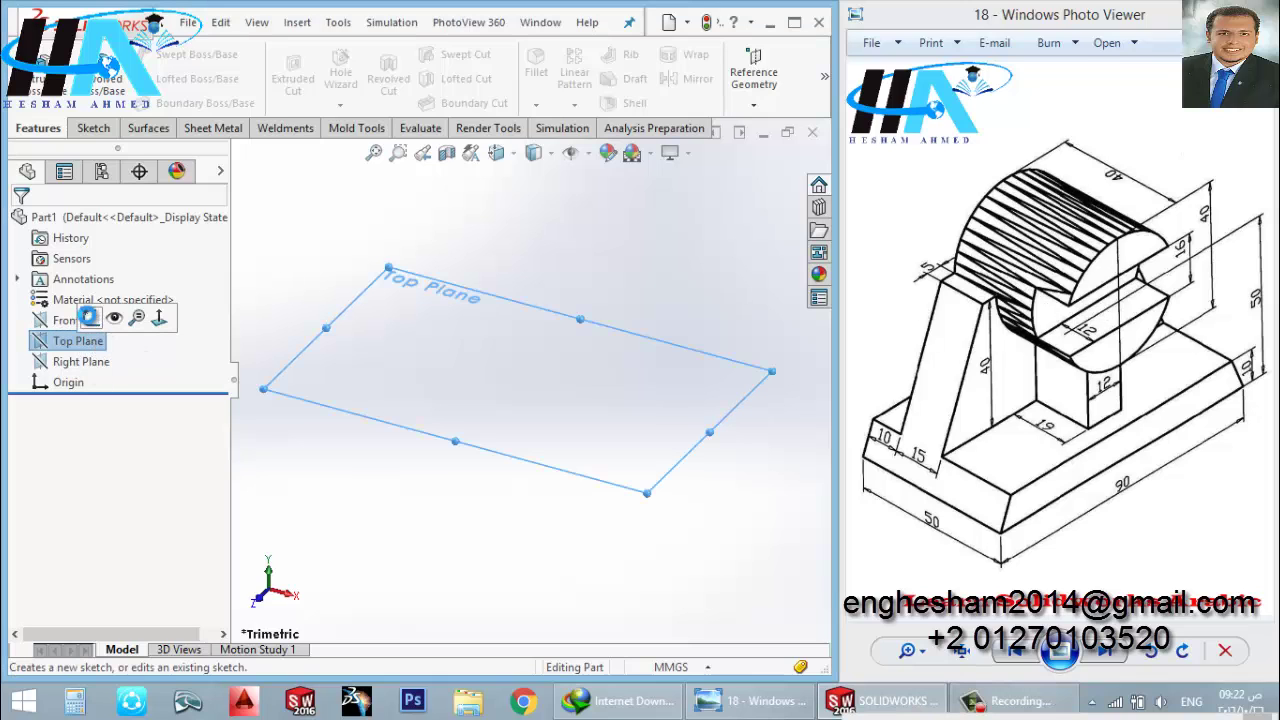
click(89, 318)
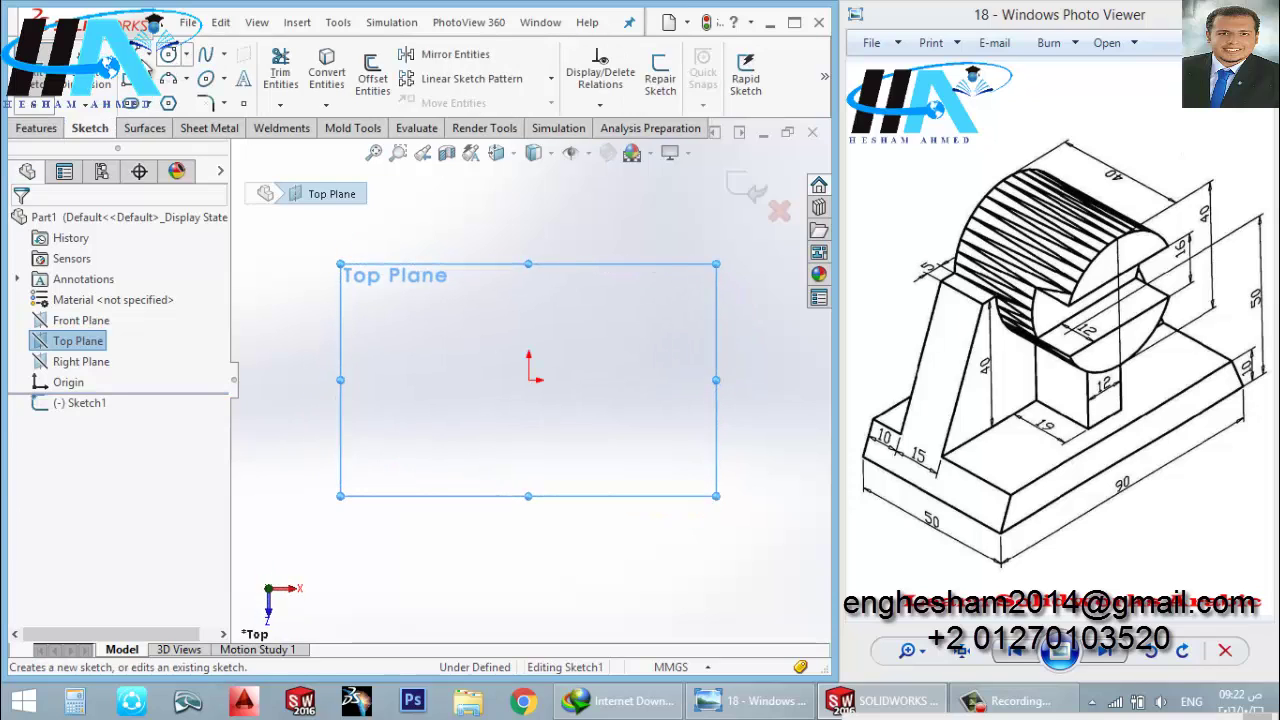
click(130, 78)
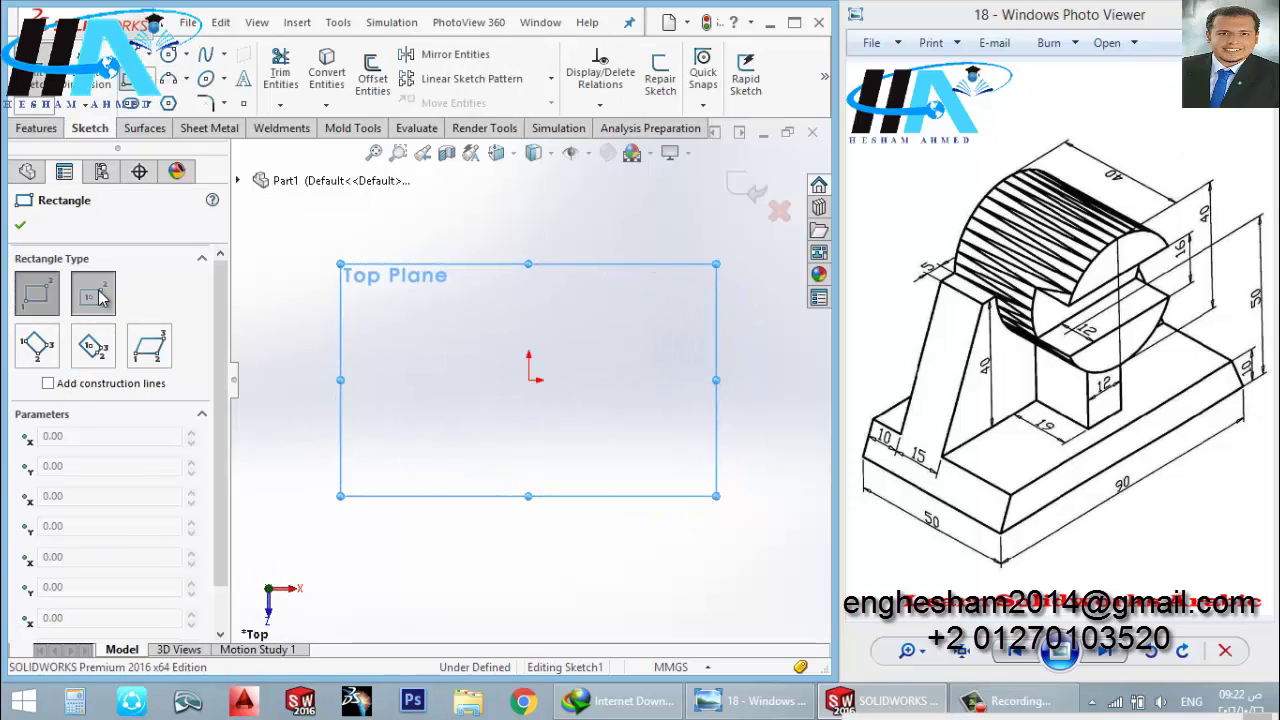
click(93, 294)
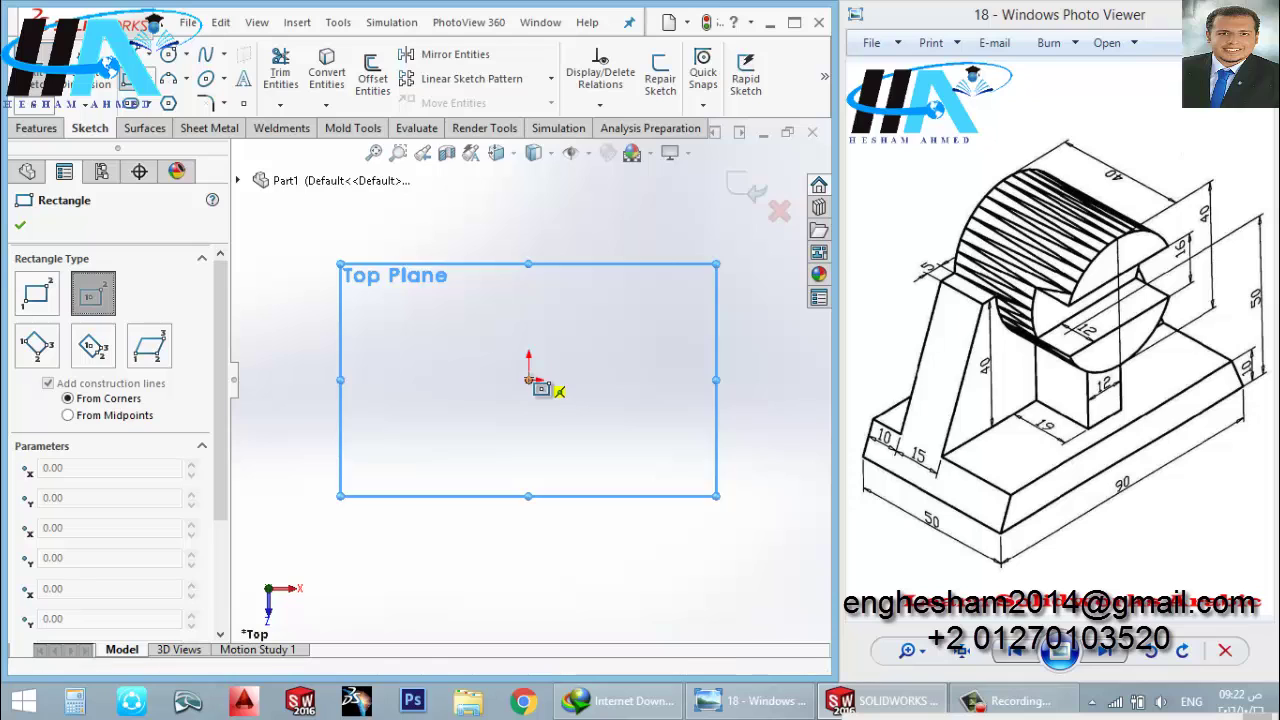
click(529, 379)
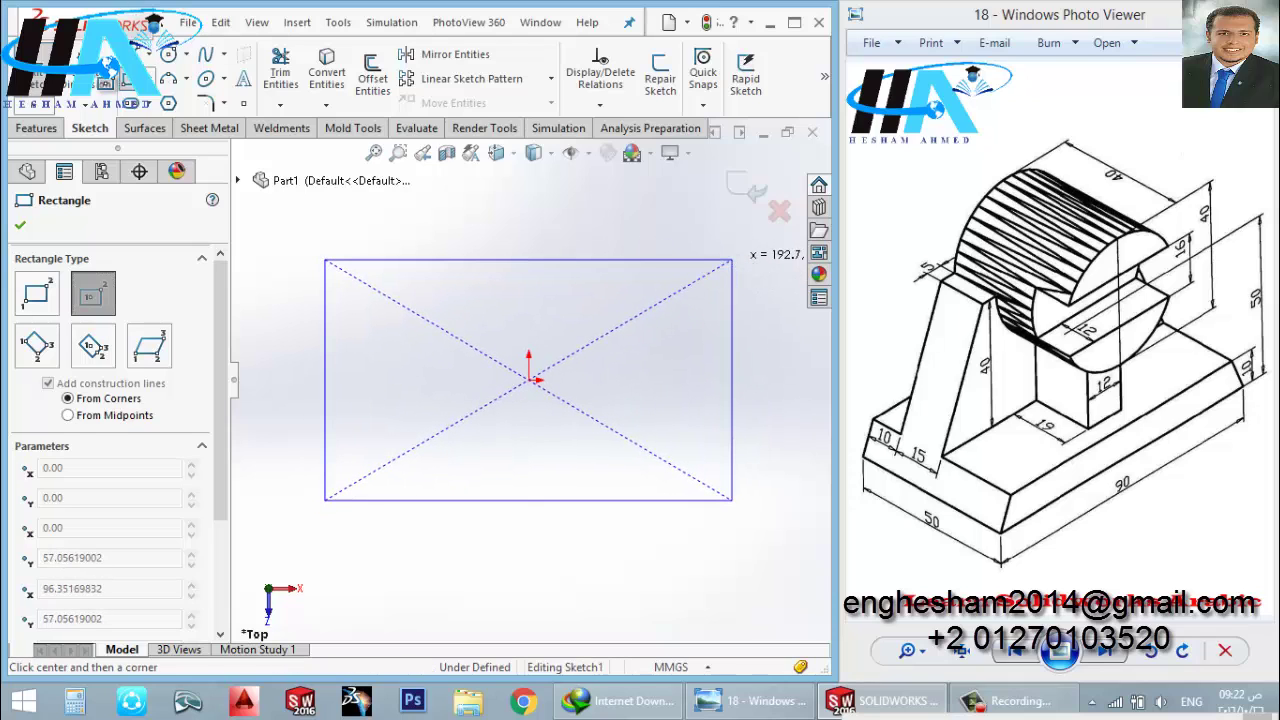
click(732, 499)
key(Escape)
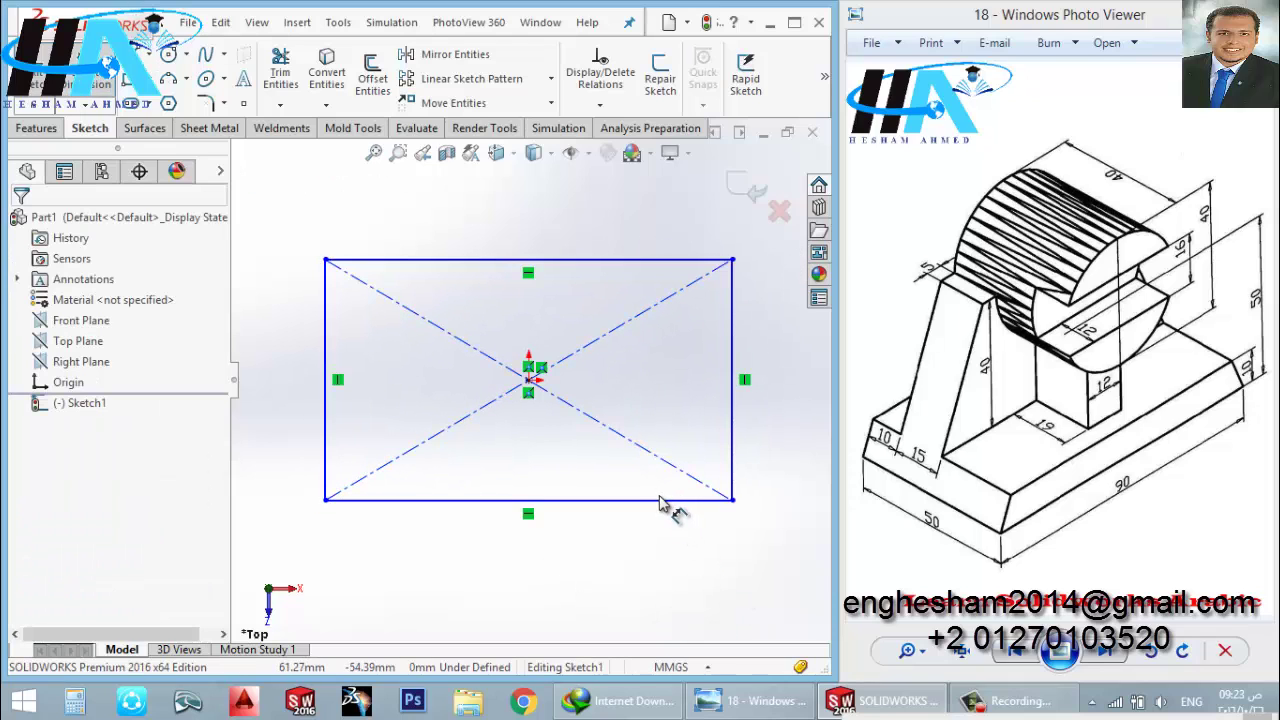
- Dimension the rectangle 90 mm wide and 50 mm tall, then exit the sketch
click(662, 500)
click(518, 596)
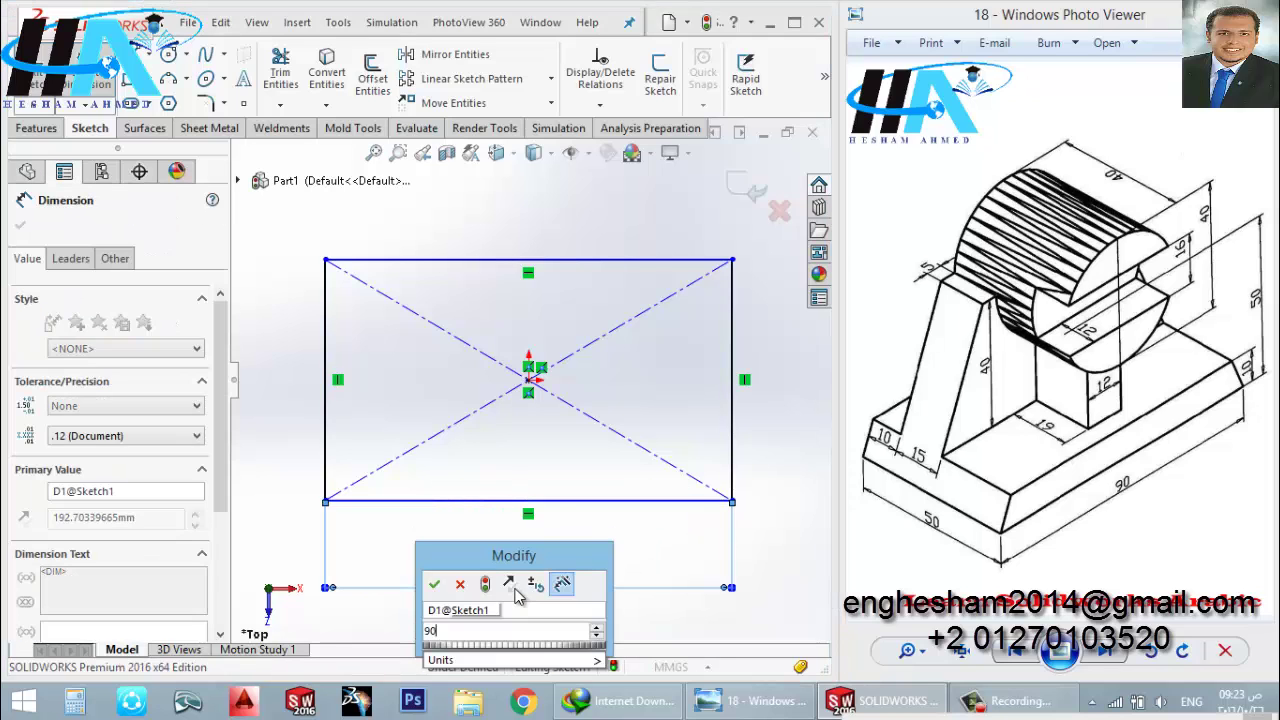
text(90)
key(Return)
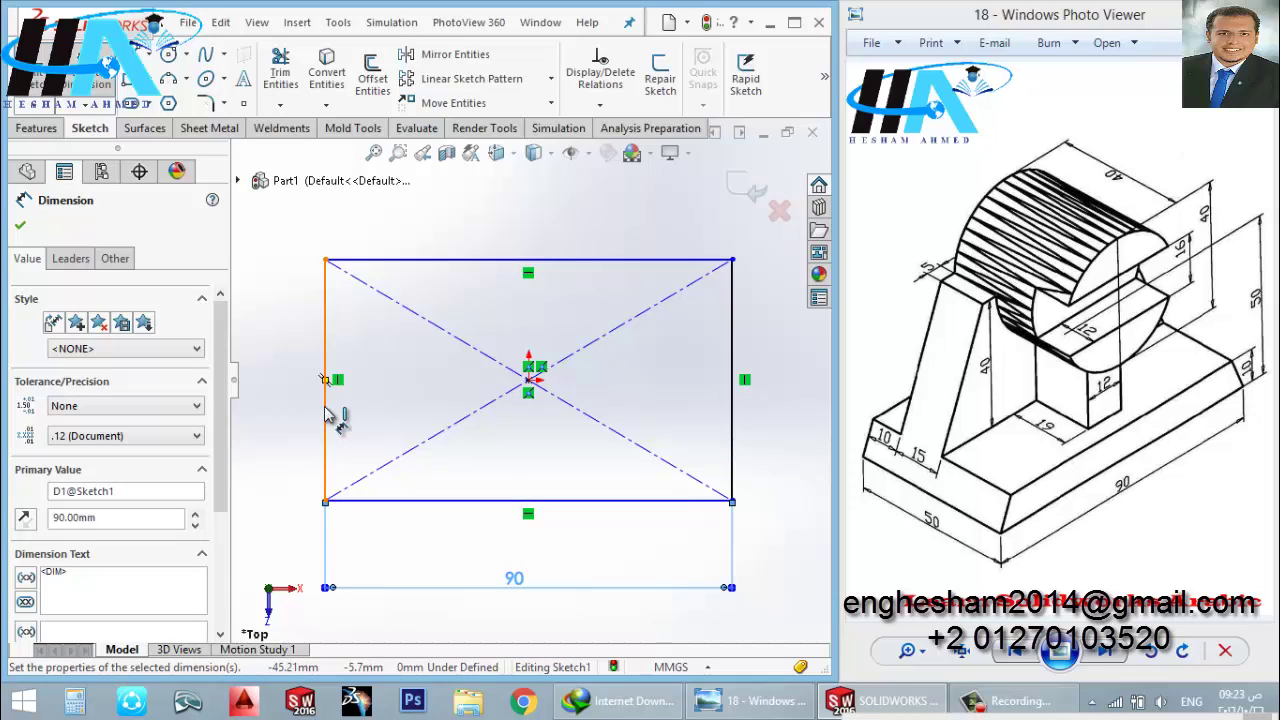
click(324, 415)
click(290, 405)
text(50)
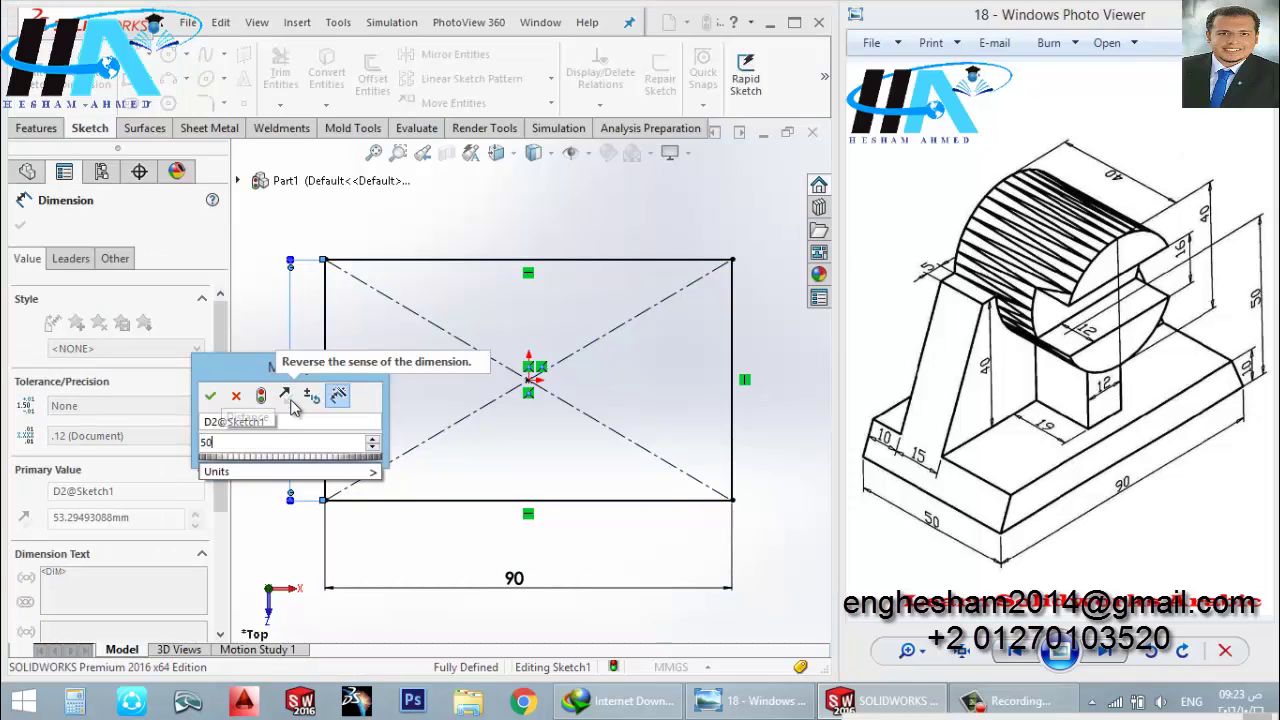
key(Return)
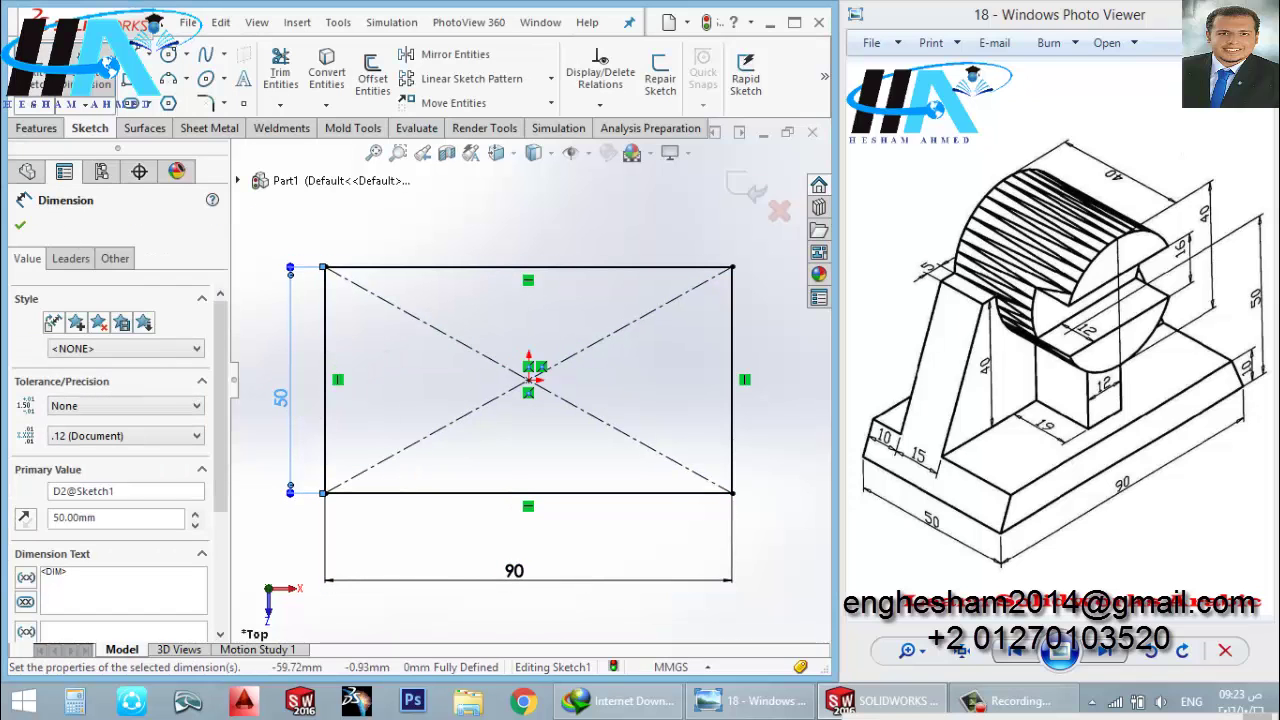
click(35, 80)
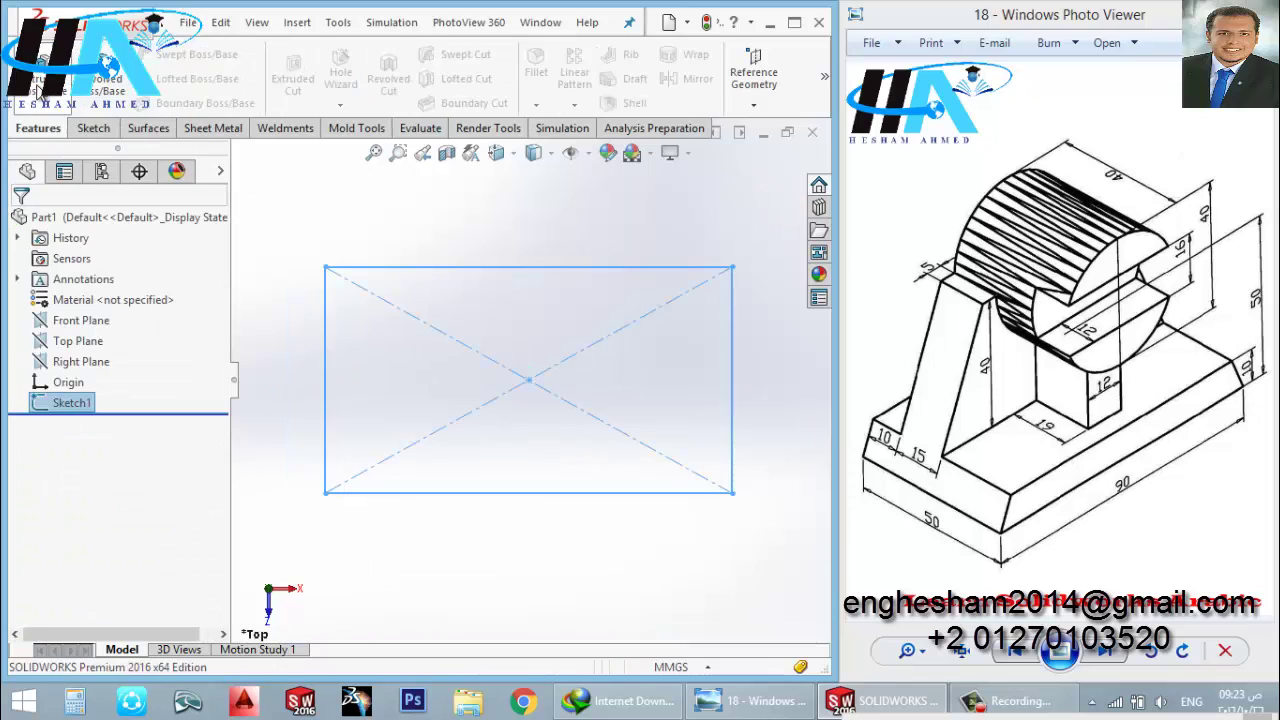
- Extrude the rectangle sketch as a 10 mm blind boss
click(37, 92)
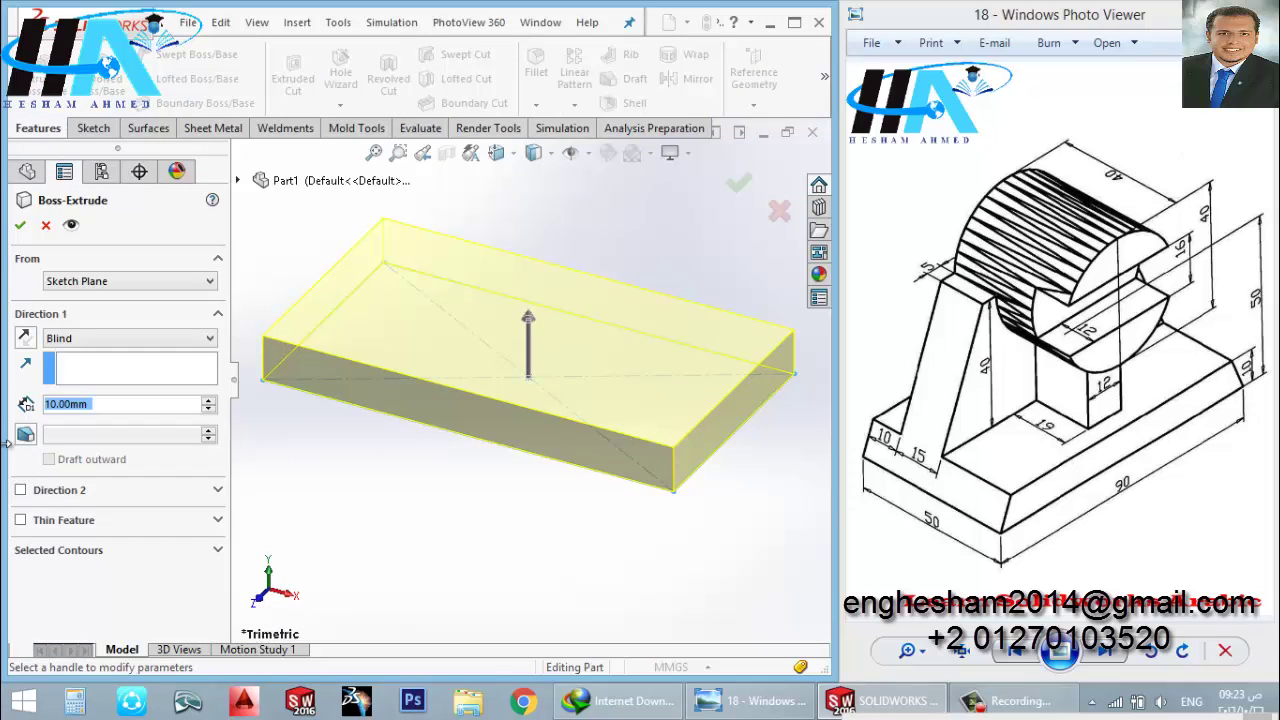
click(21, 226)
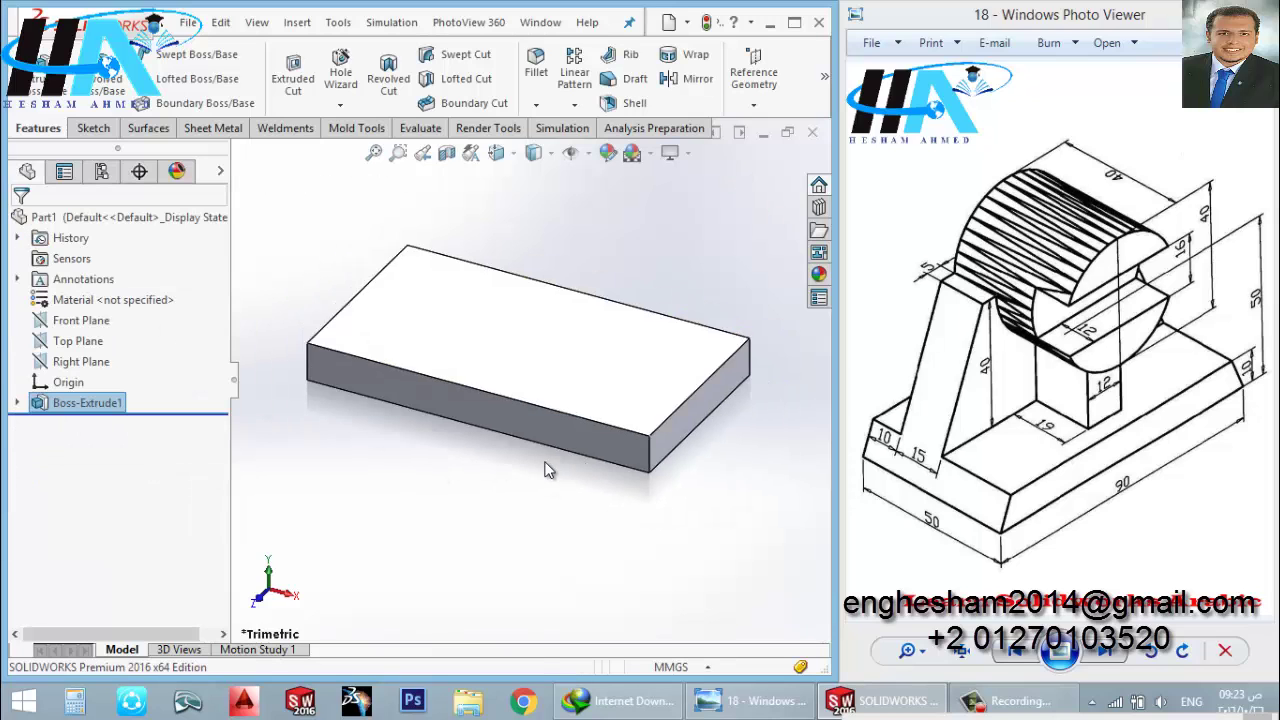
scroll(600, 338, up, 2)
click(574, 104)
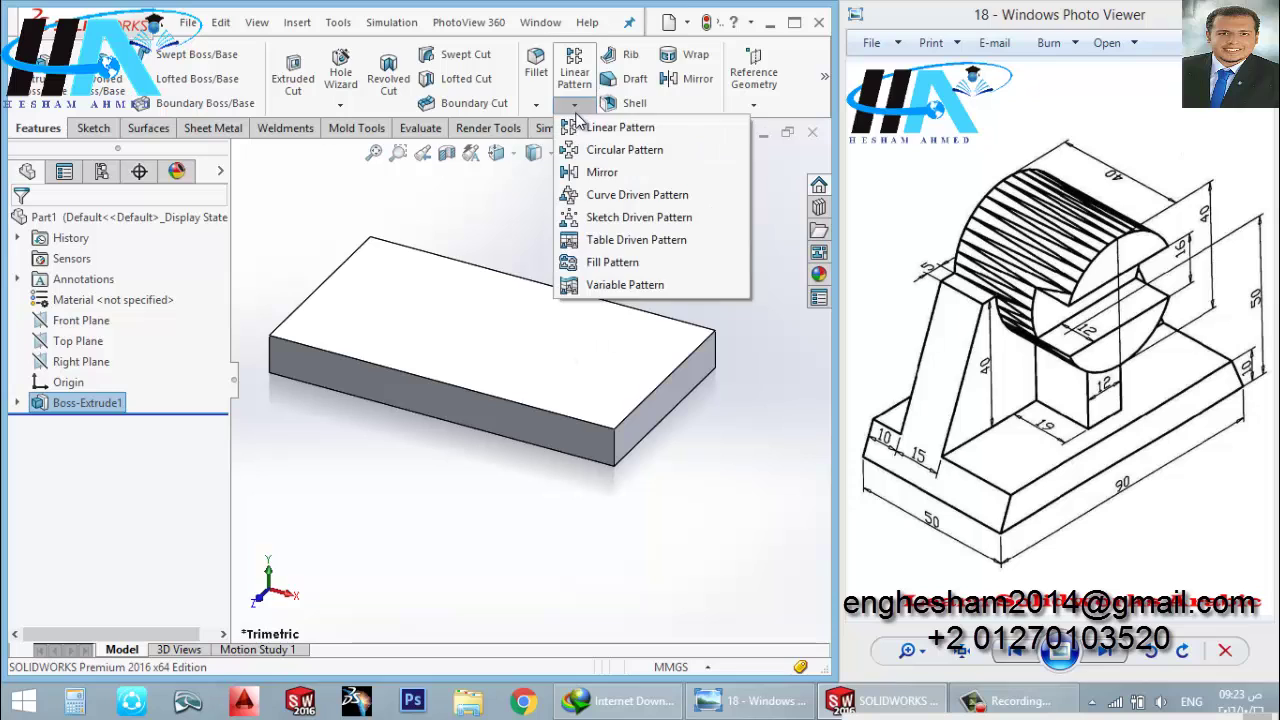
- Start a chamfer on the right end's top edge, trying two distances with 5 mm
click(536, 104)
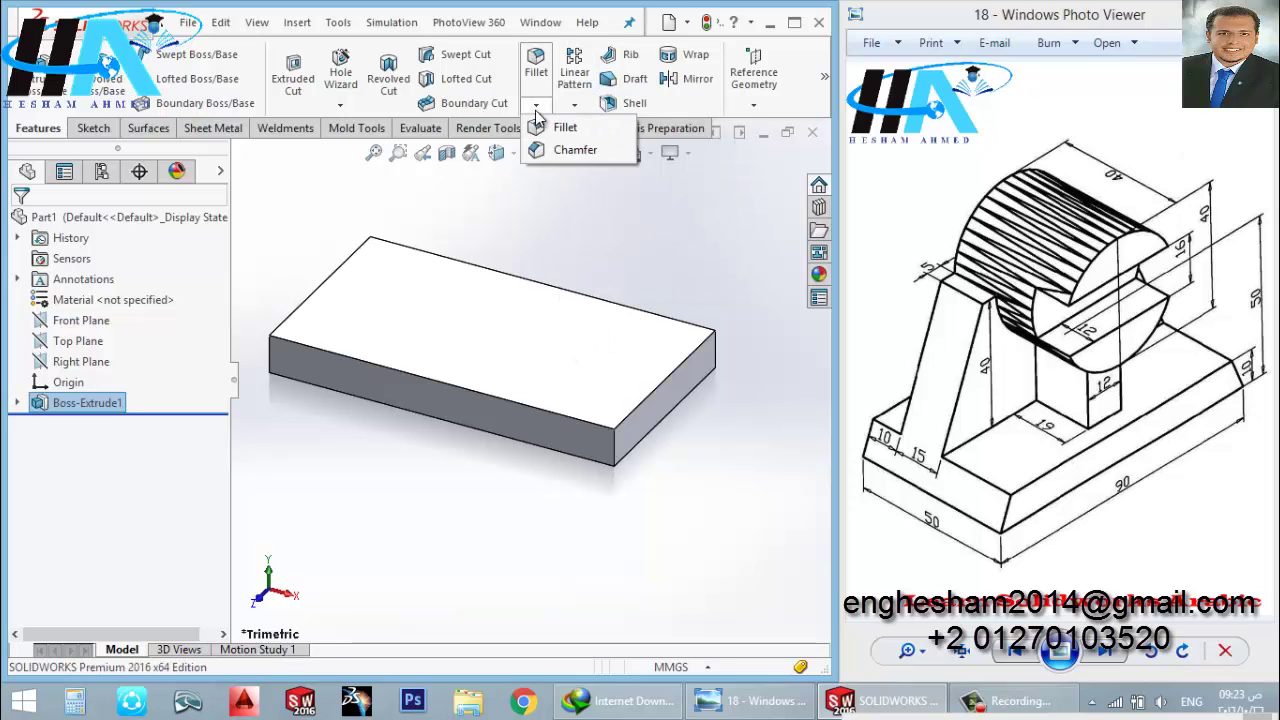
click(568, 155)
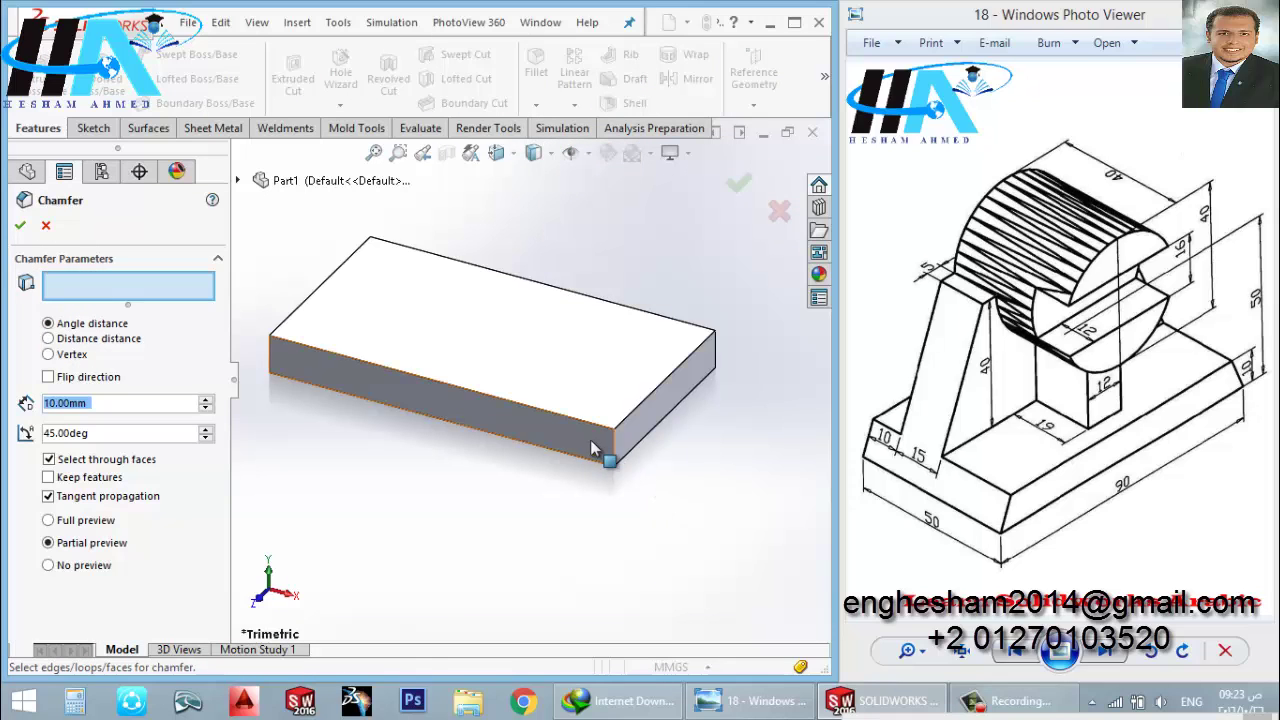
click(645, 404)
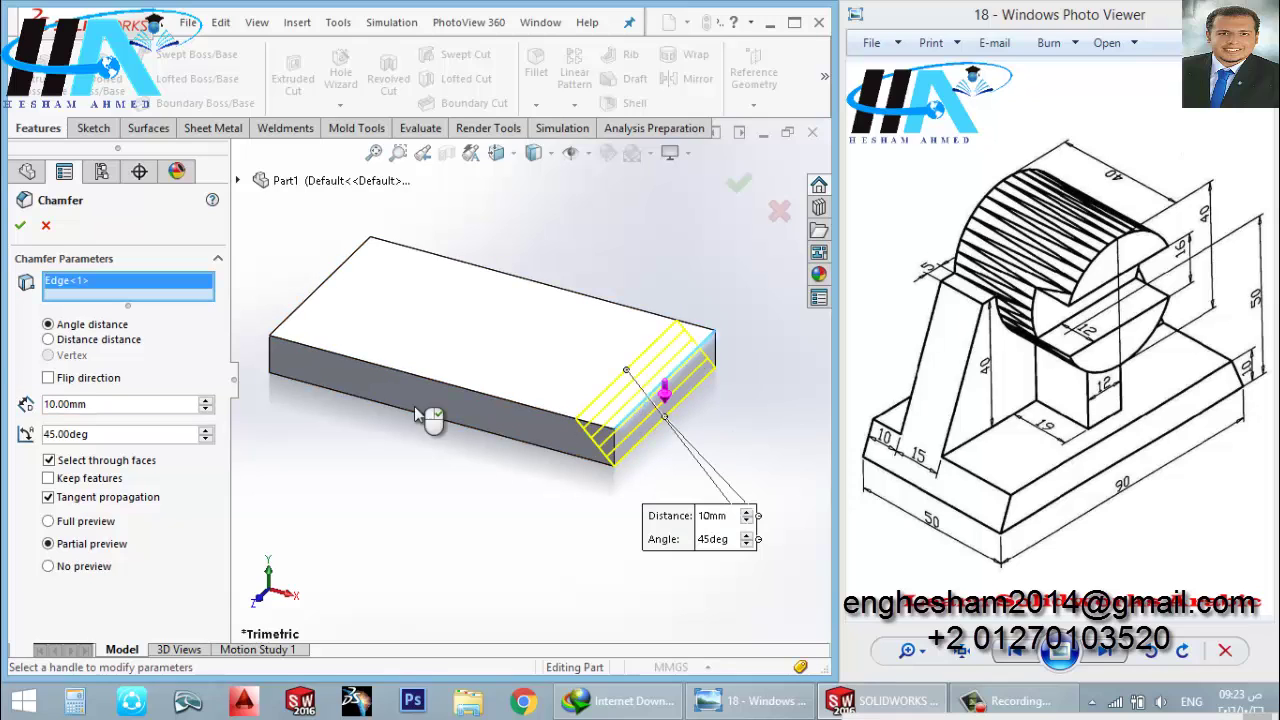
click(80, 342)
mouse_move(476, 538)
middle_down()
mouse_move(500, 449)
mouse_move(514, 488)
mouse_move(478, 494)
middle_up()
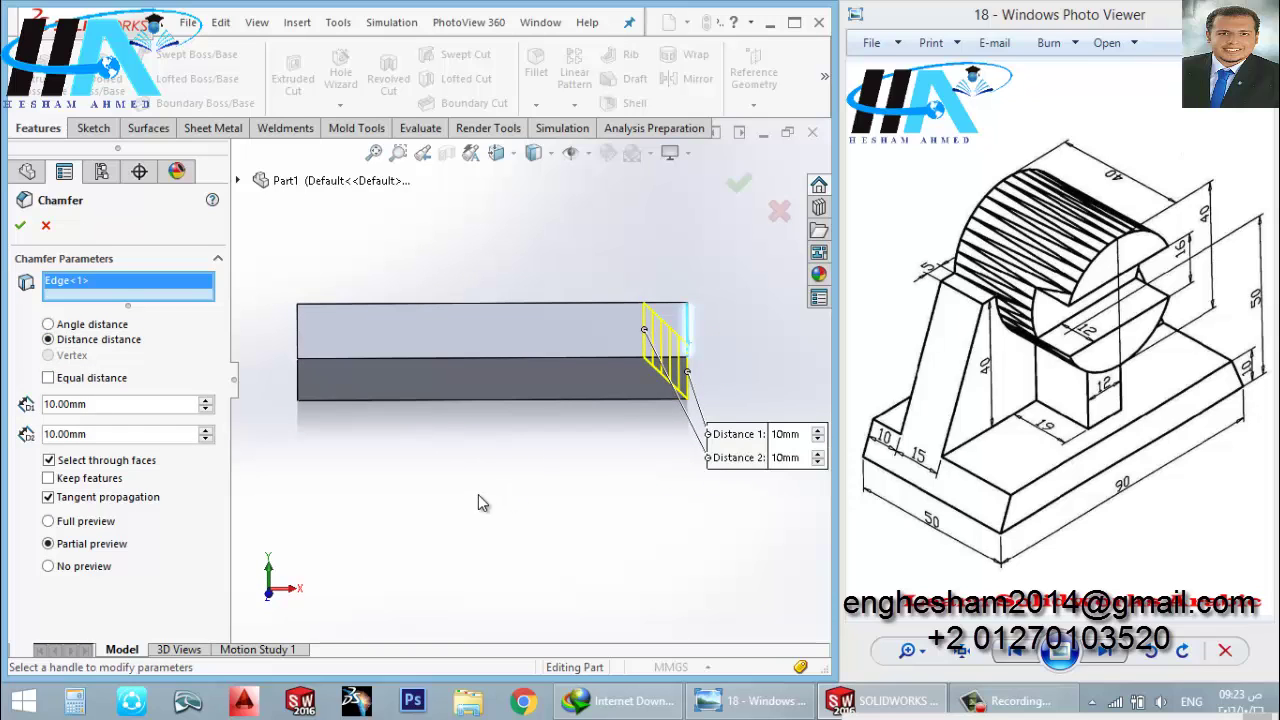
scroll(528, 345, down, 1)
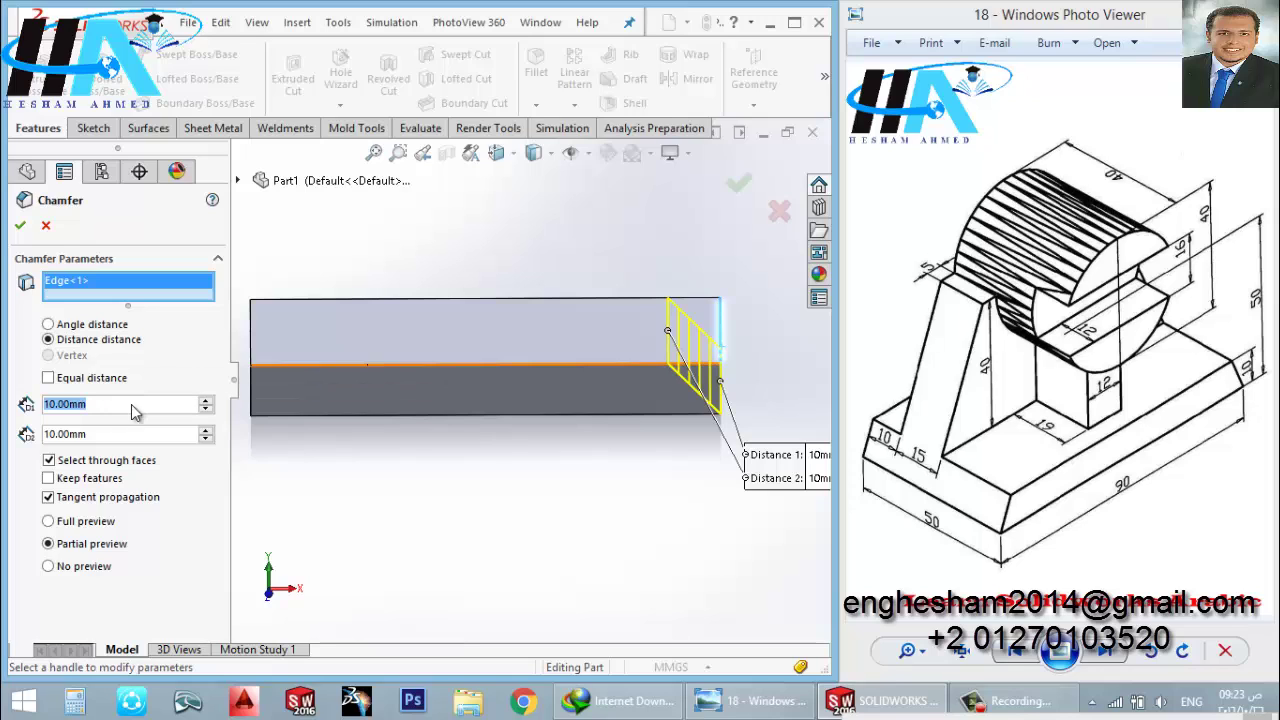
text(5)
key(Return)
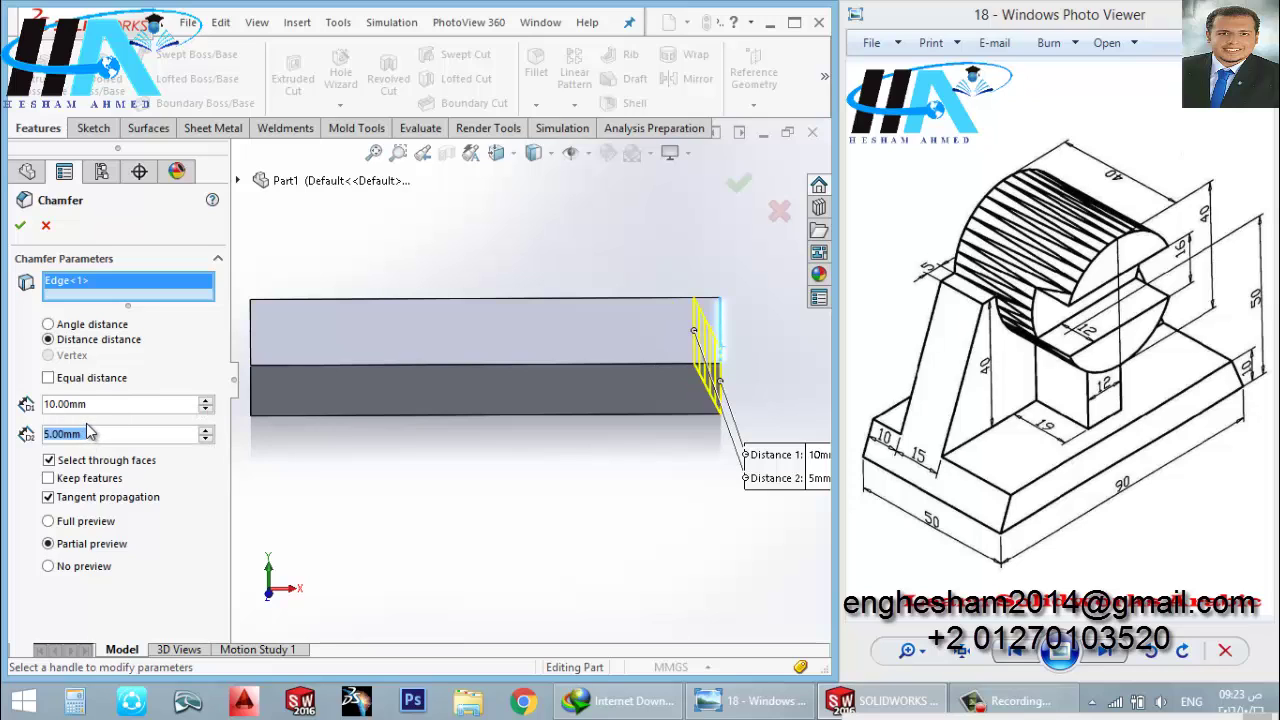
- Switch to distance-angle at 30°, add the left end's top edge, and apply the chamfer
click(74, 330)
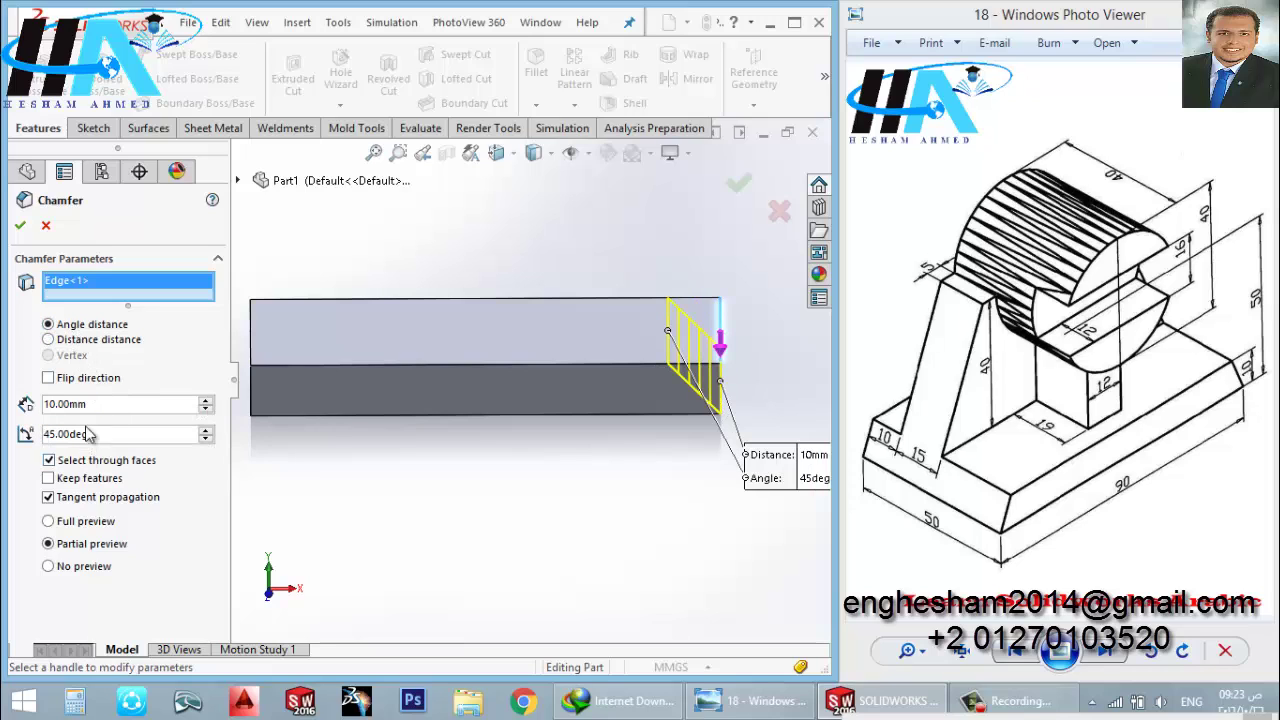
text(30)
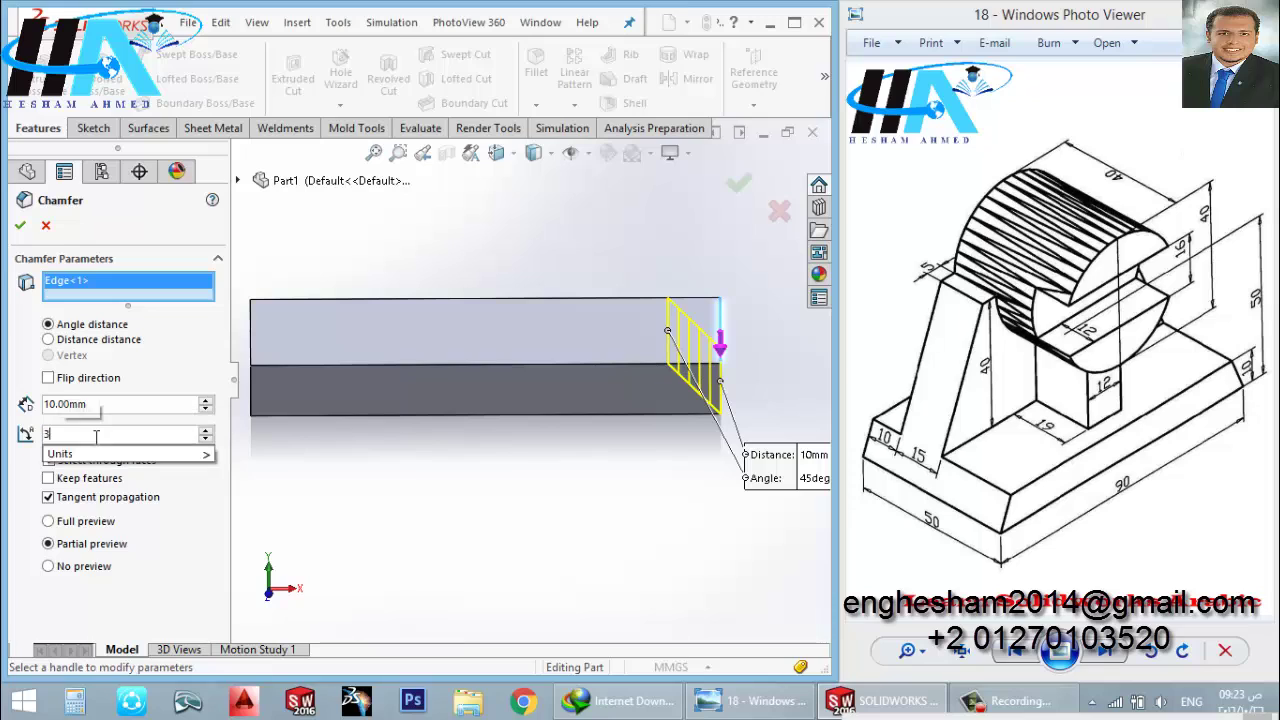
key(Return)
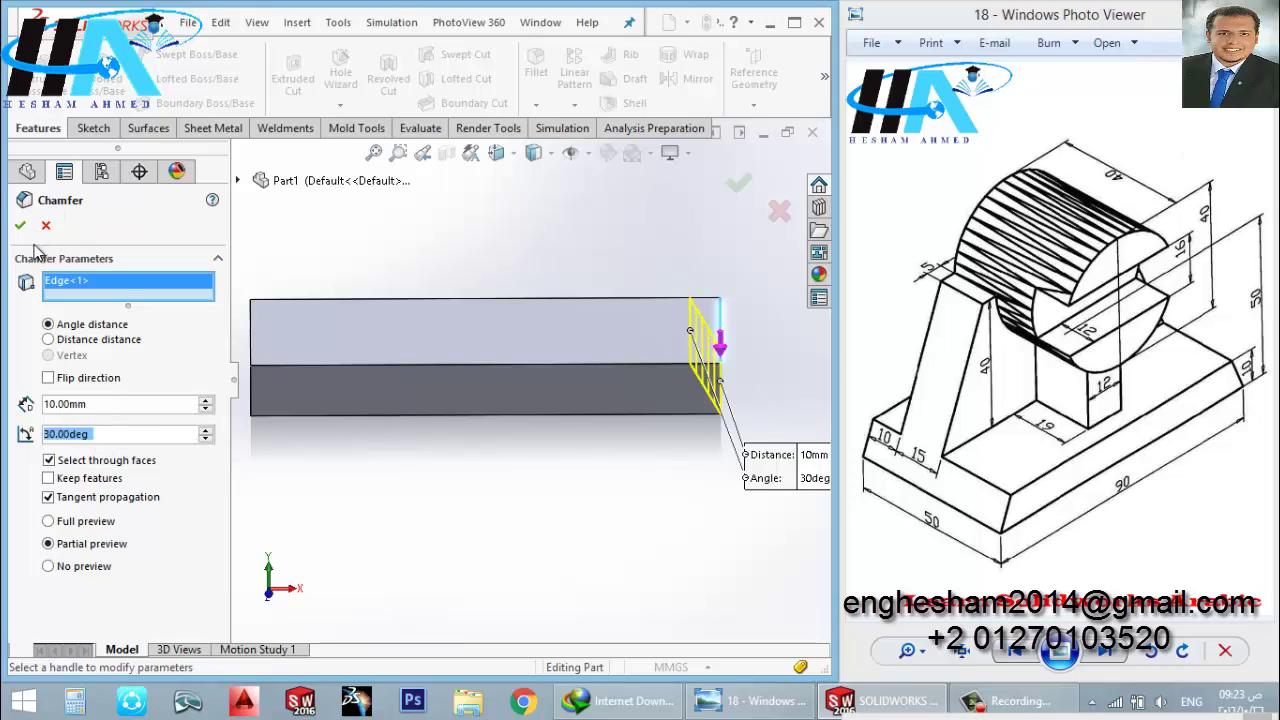
scroll(506, 391, up, 2)
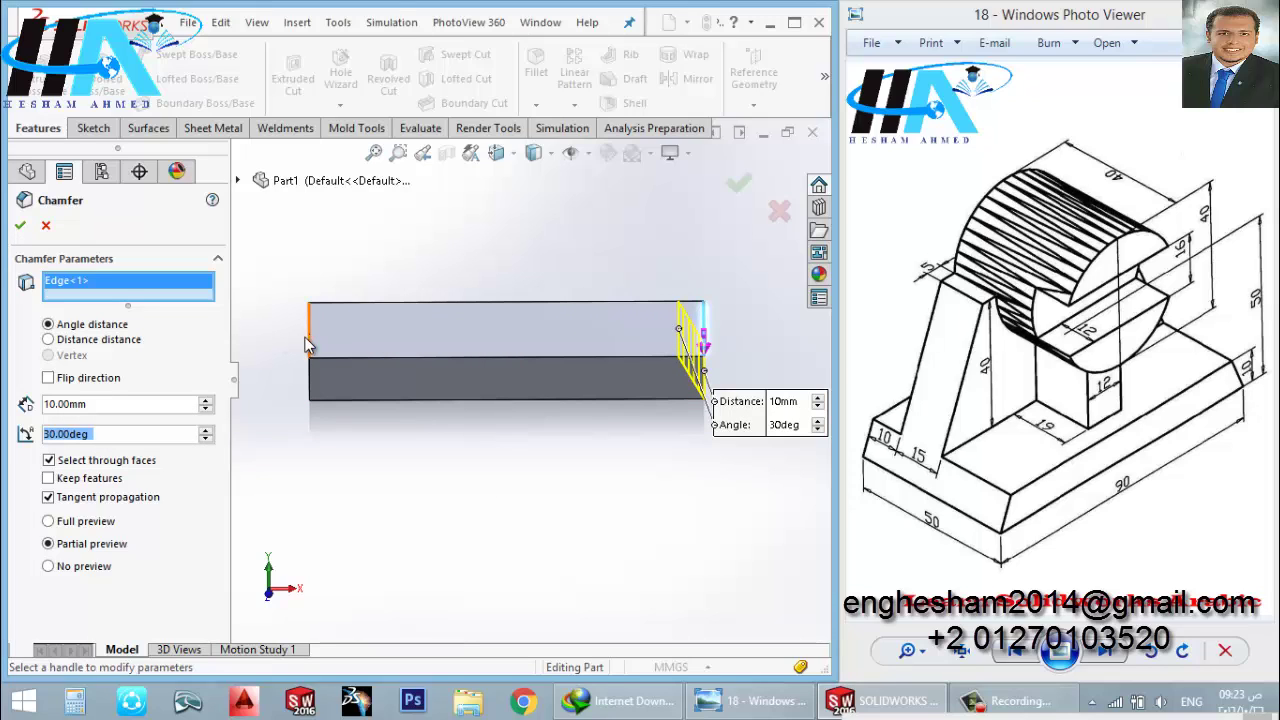
click(313, 343)
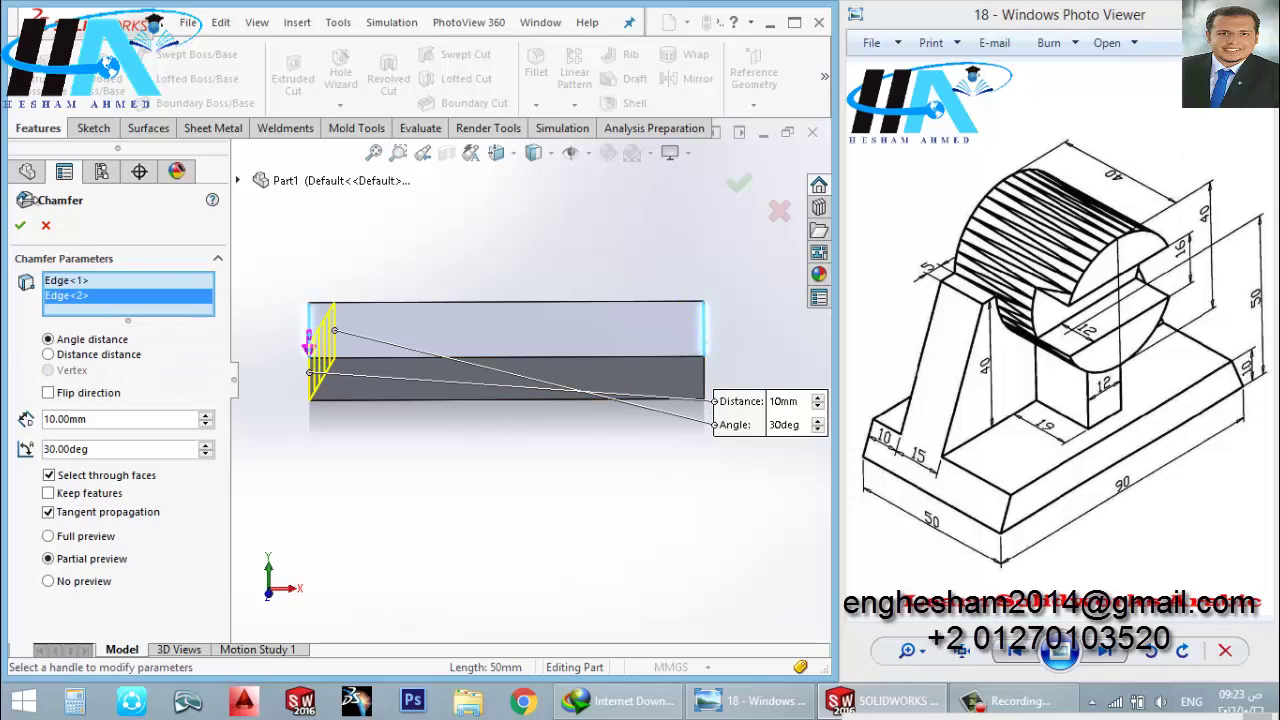
click(20, 225)
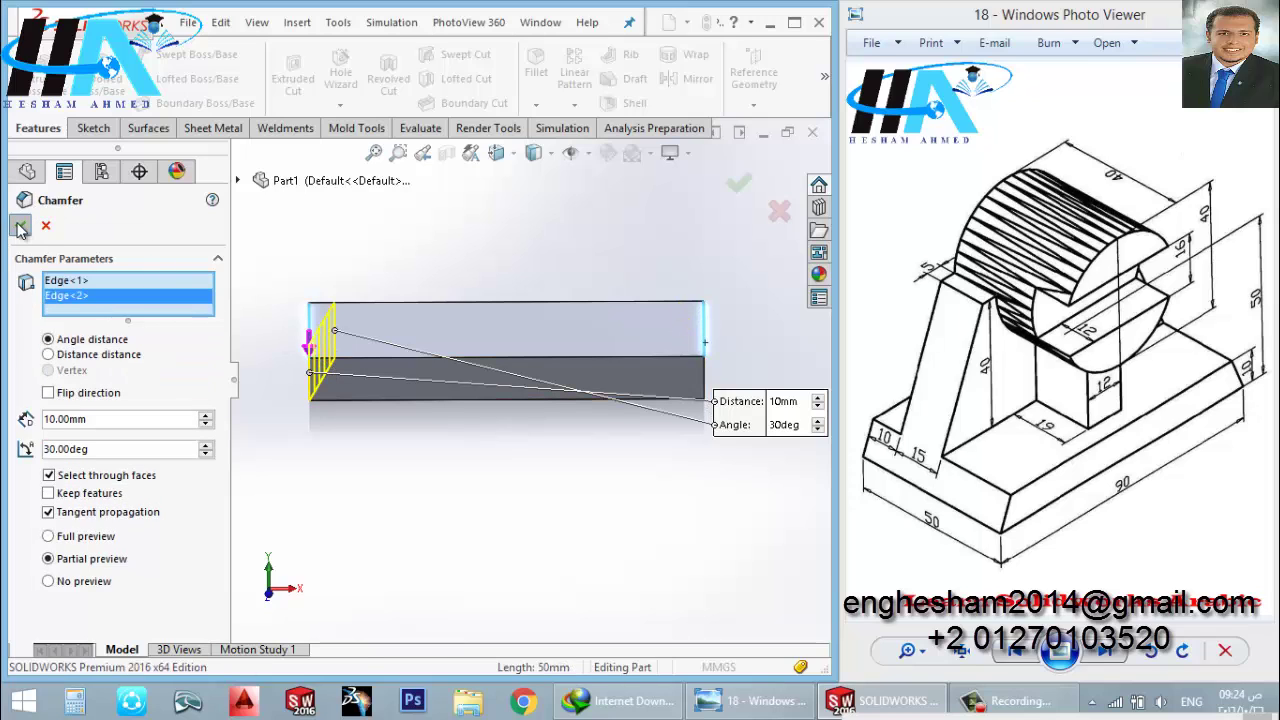
scroll(646, 377, up, 2)
scroll(586, 357, down, 1)
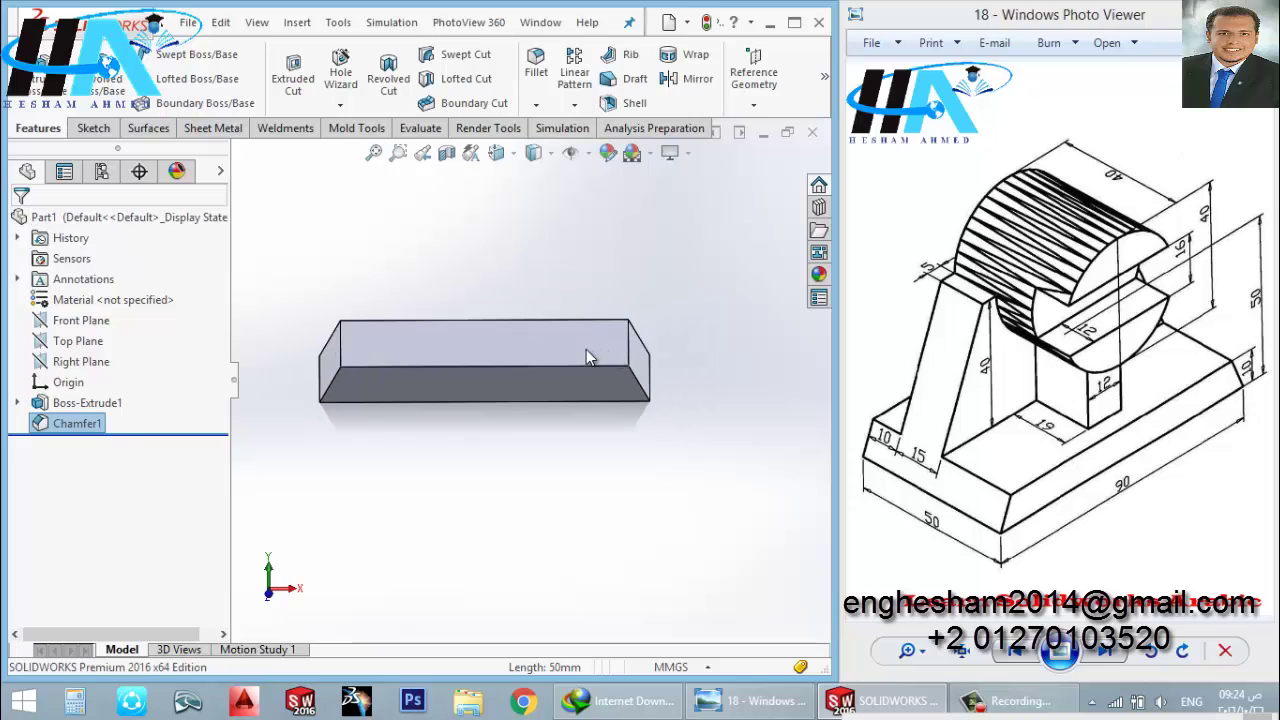
scroll(560, 410, down, 1)
- Set up a reference plane 40 mm above the base's top face, then cancel it
mouse_move(560, 410)
middle_down()
mouse_move(447, 367)
mouse_move(443, 432)
middle_up()
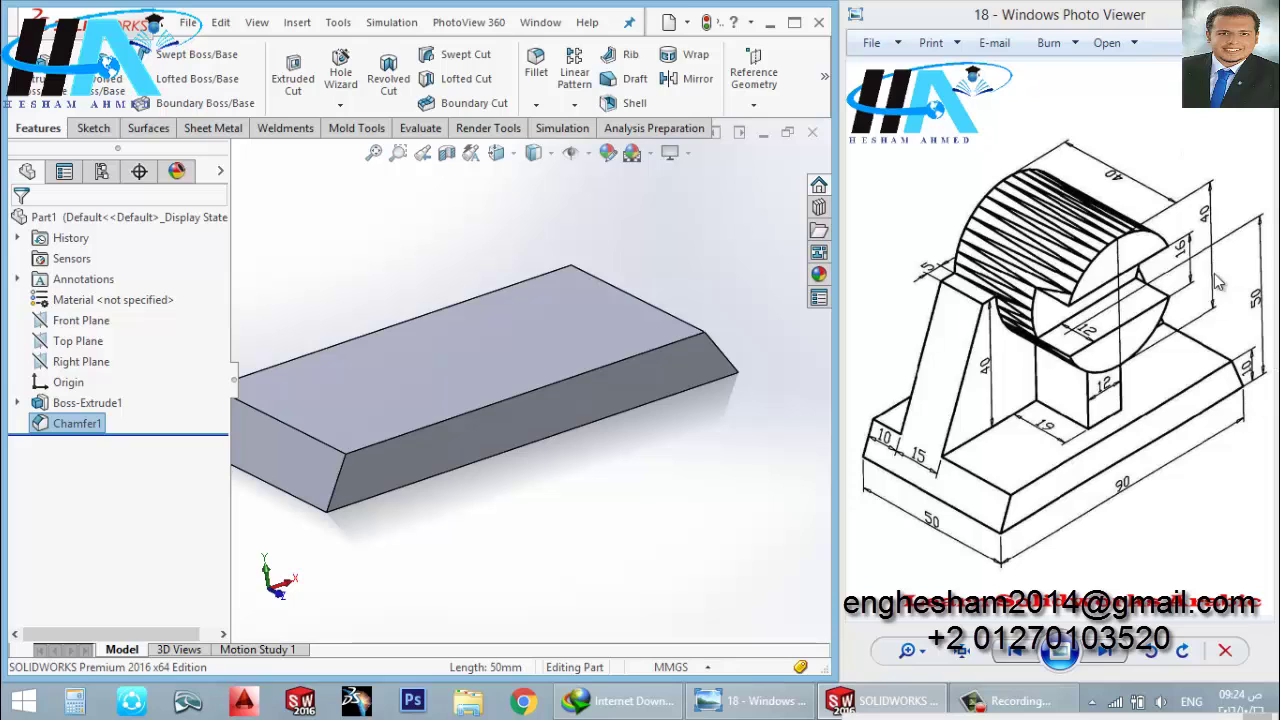
click(754, 74)
click(767, 132)
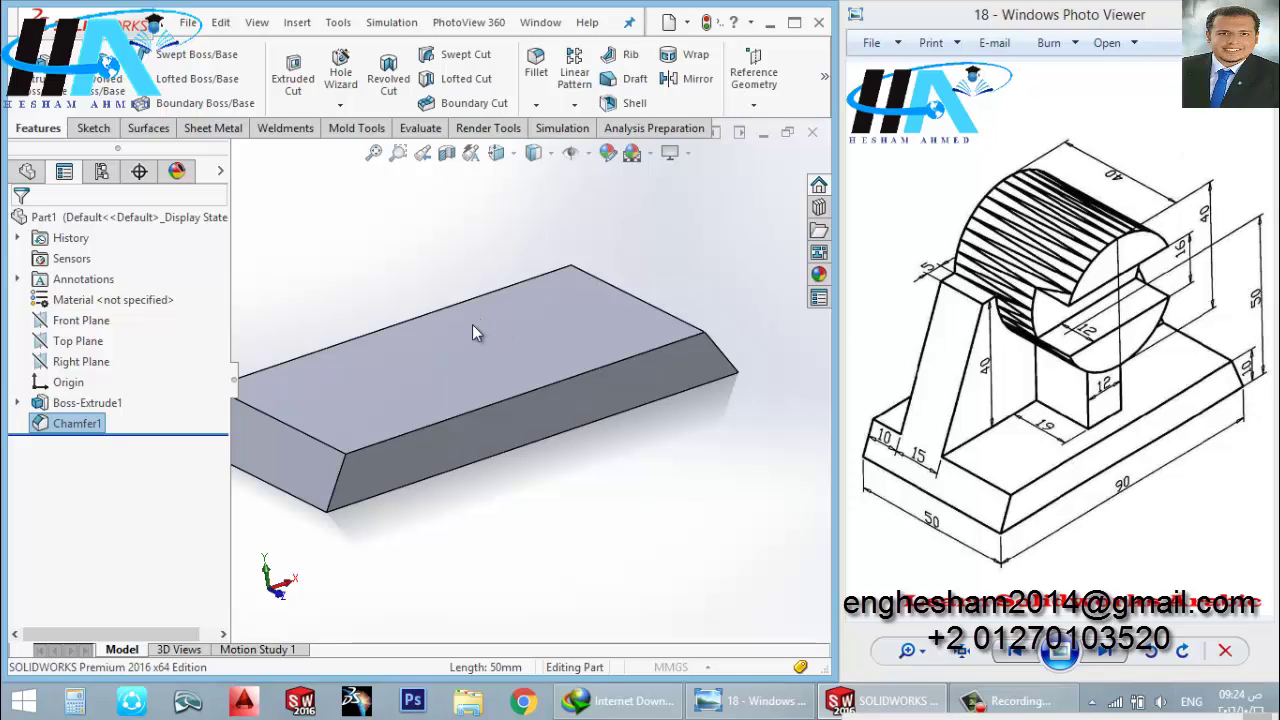
click(413, 402)
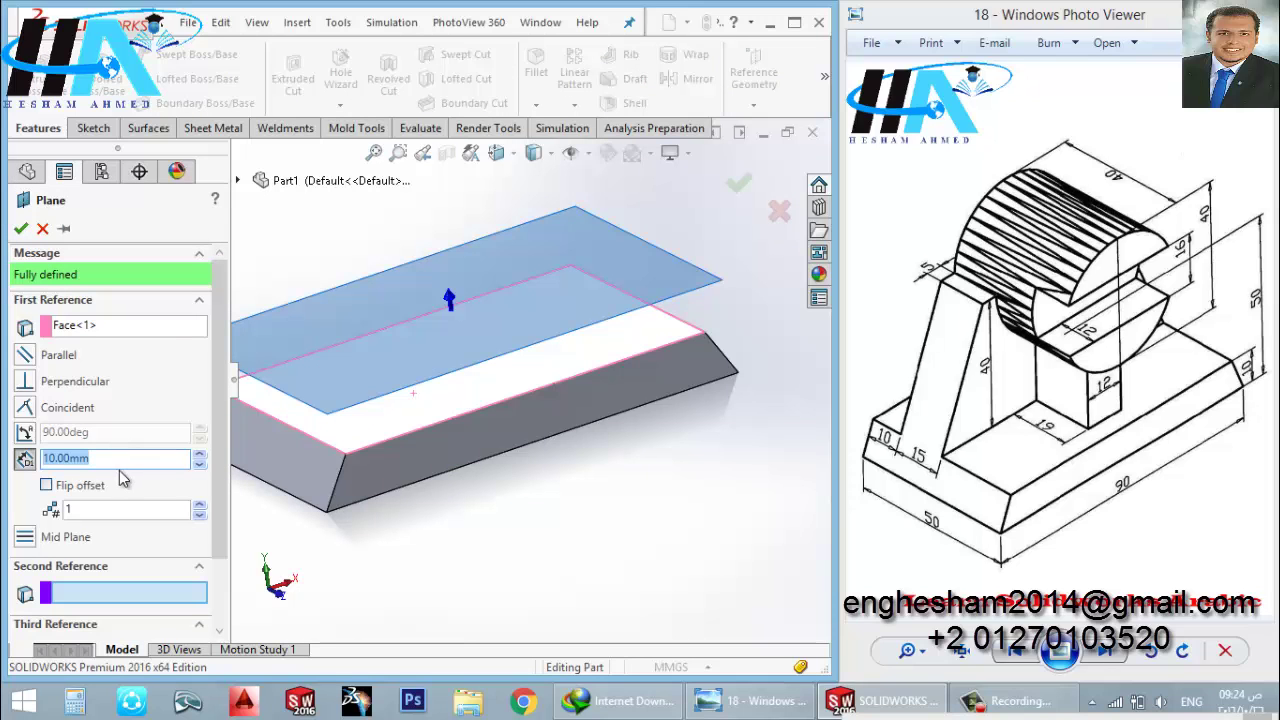
text(0)
key(Return)
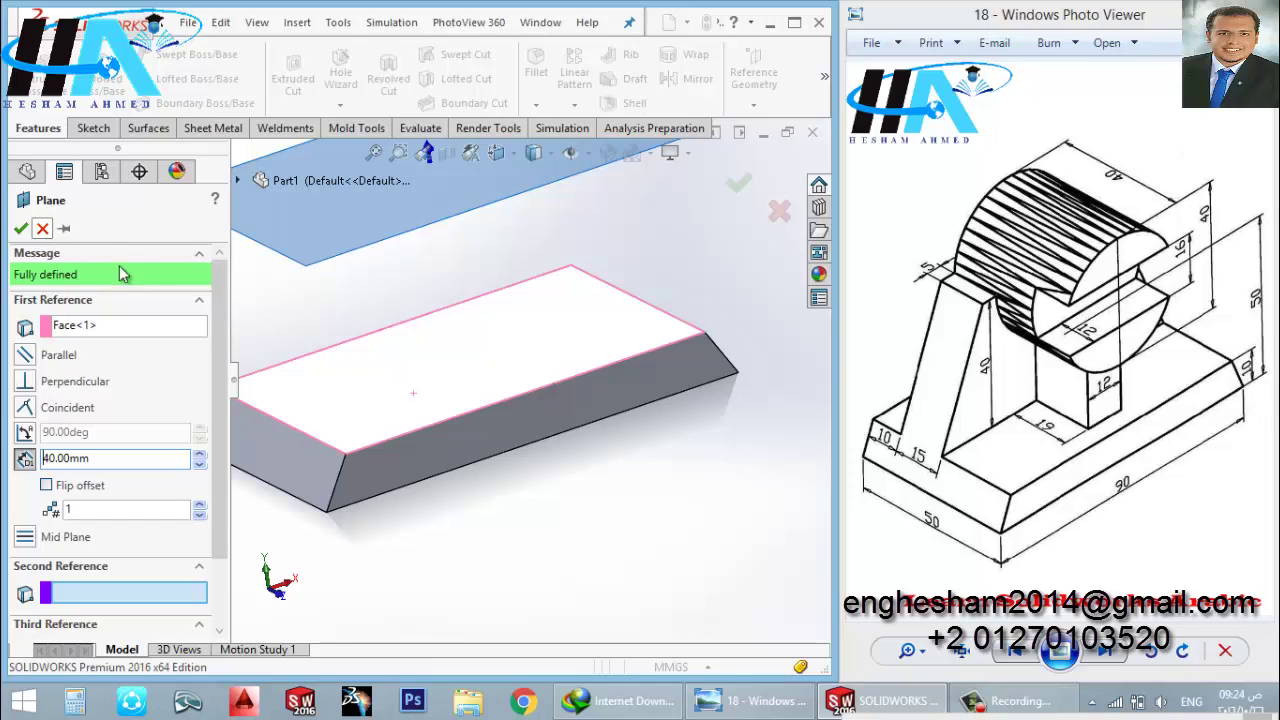
click(42, 228)
- Sketch on the base's front side face, viewed normal, and draw a circle above the base
click(549, 415)
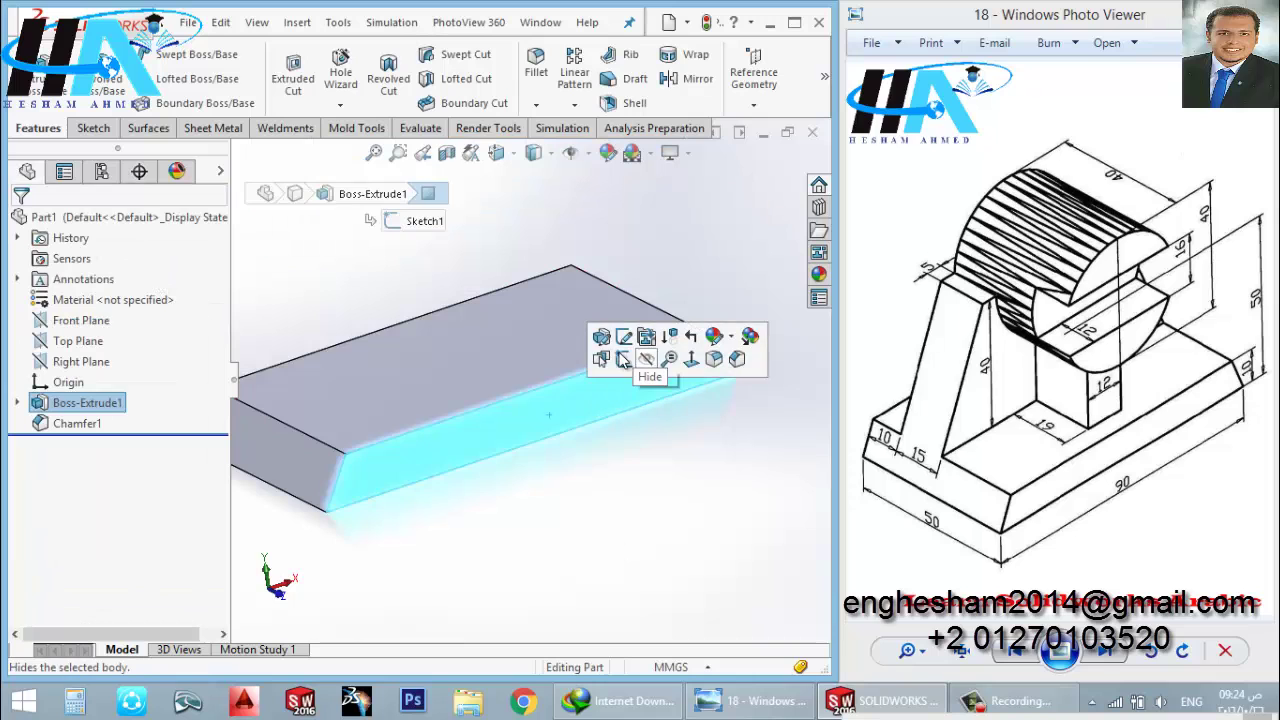
click(623, 359)
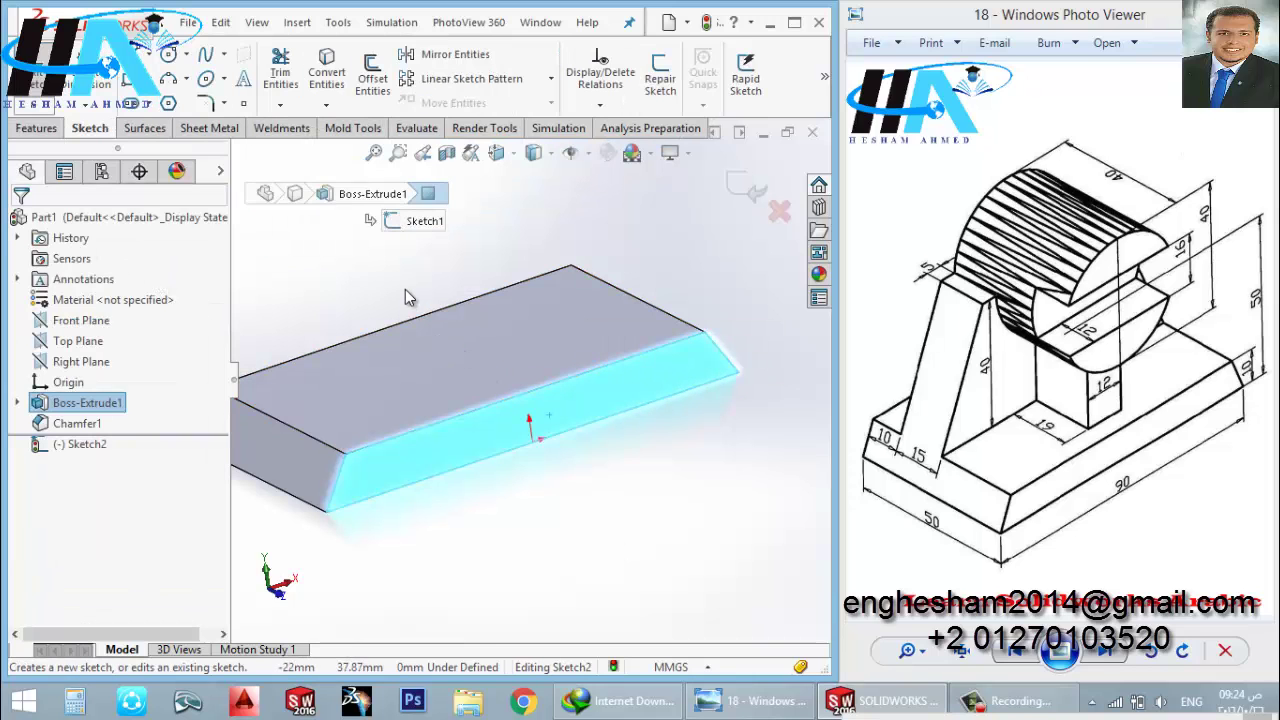
key(space)
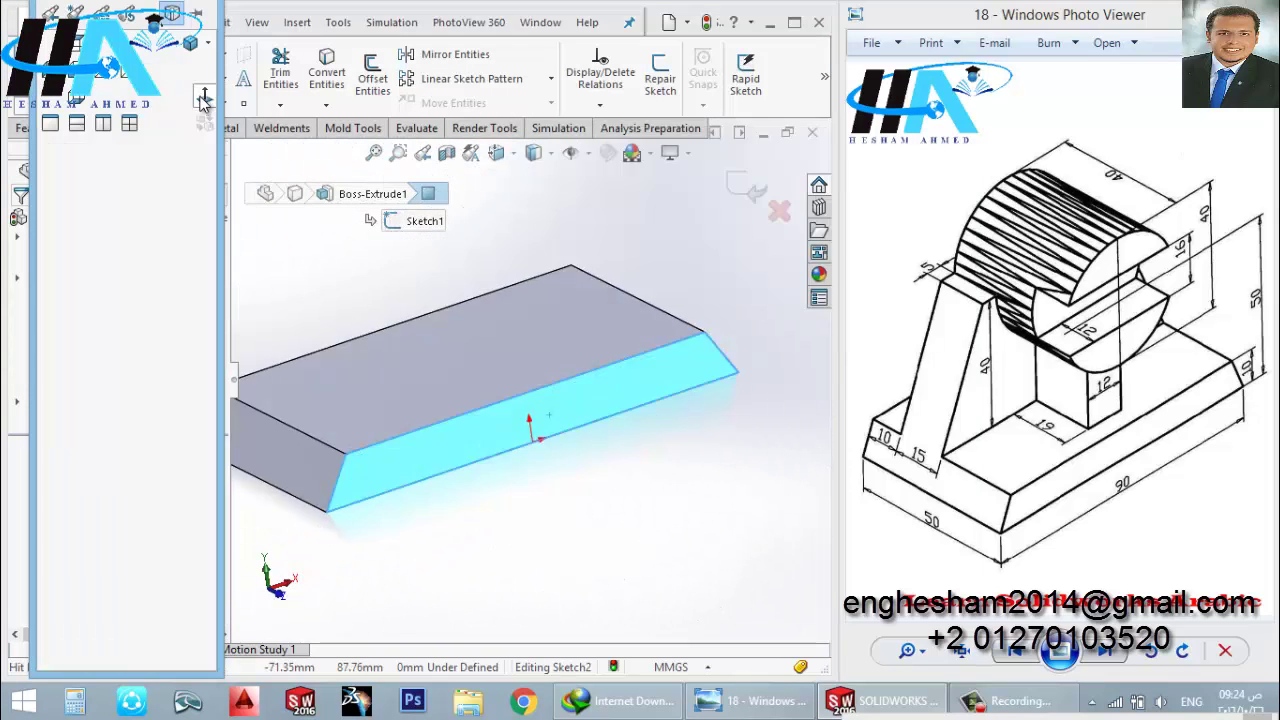
click(204, 97)
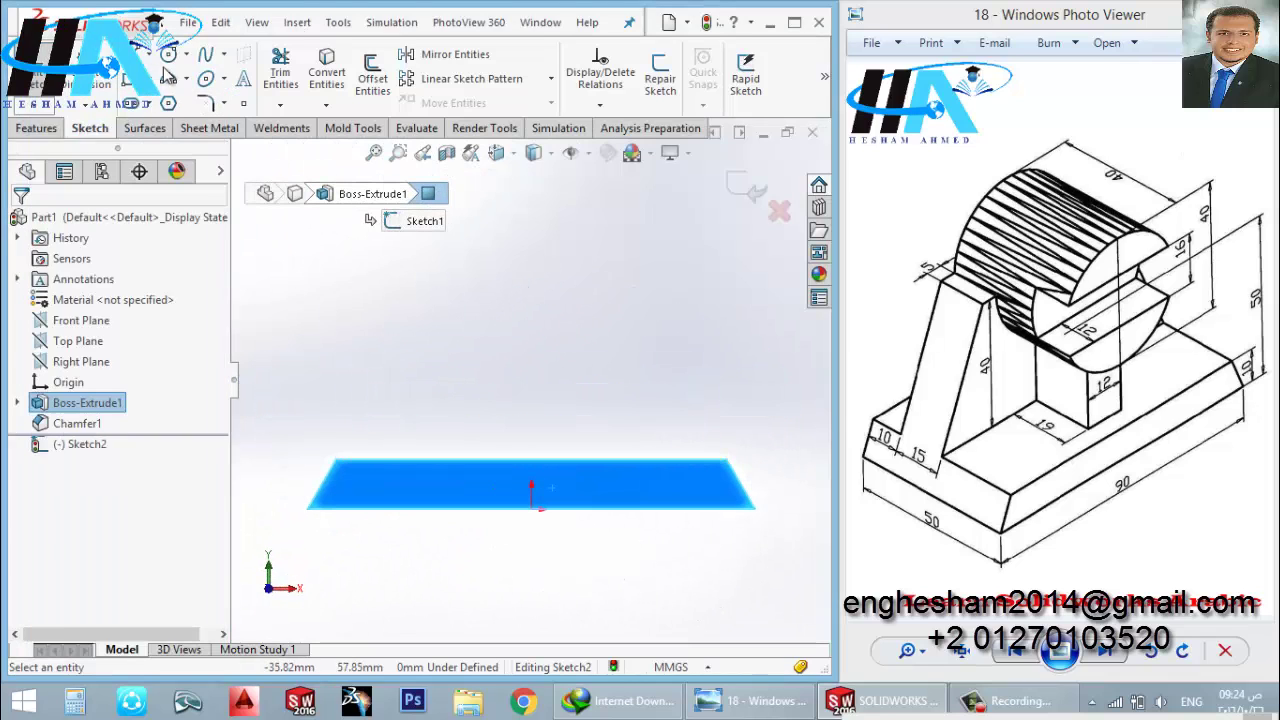
click(168, 57)
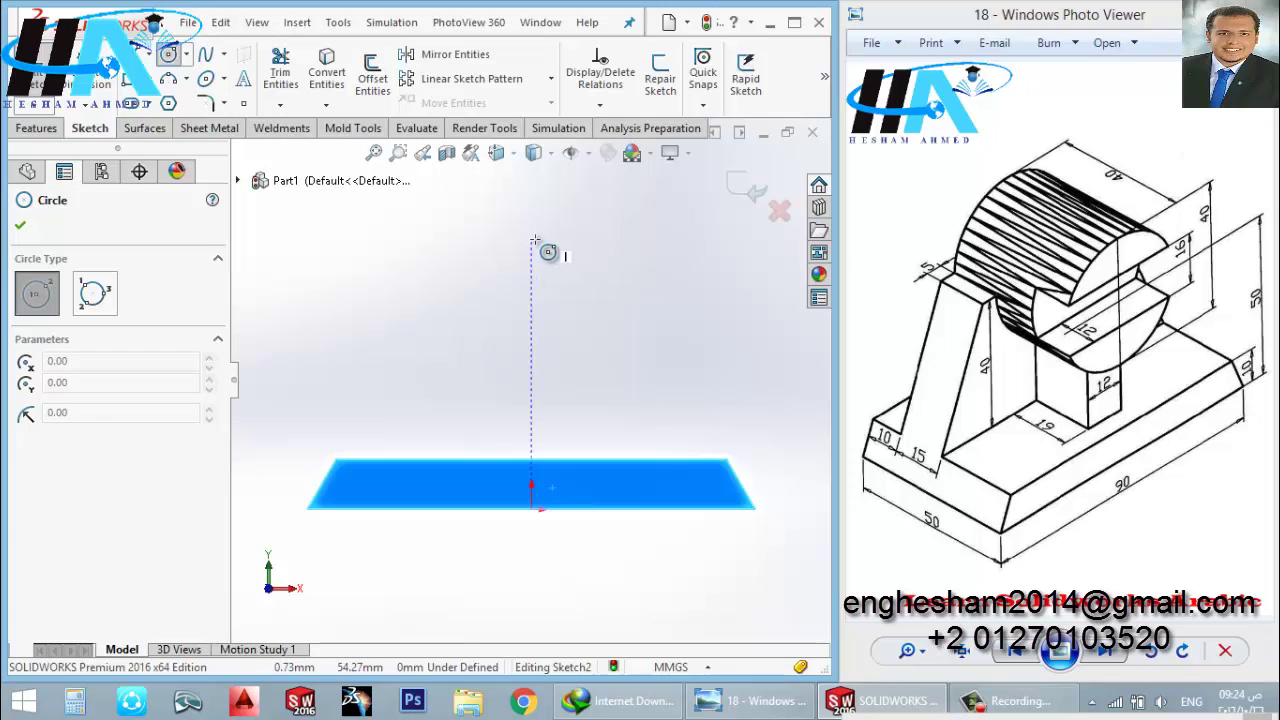
click(531, 240)
click(647, 284)
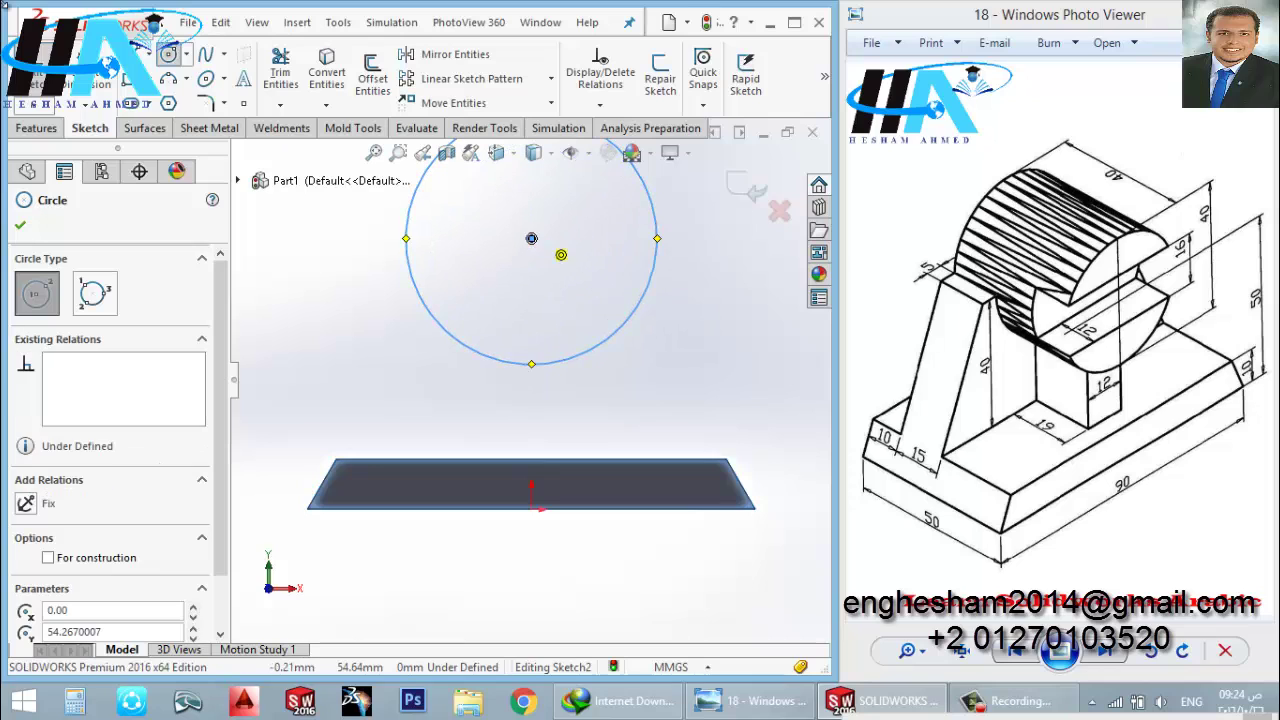
key(Escape)
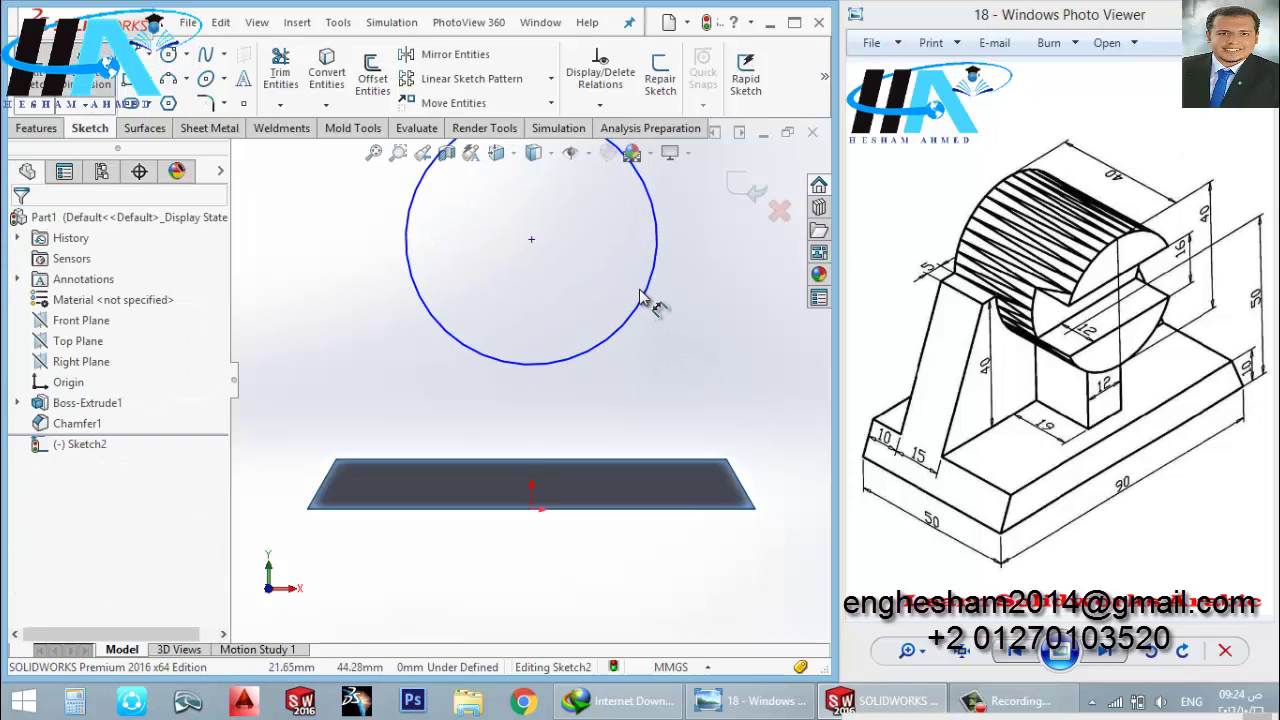
- Dimension the circle to Ø40 mm, its centre 40 mm above the base's top edge
click(650, 296)
click(750, 280)
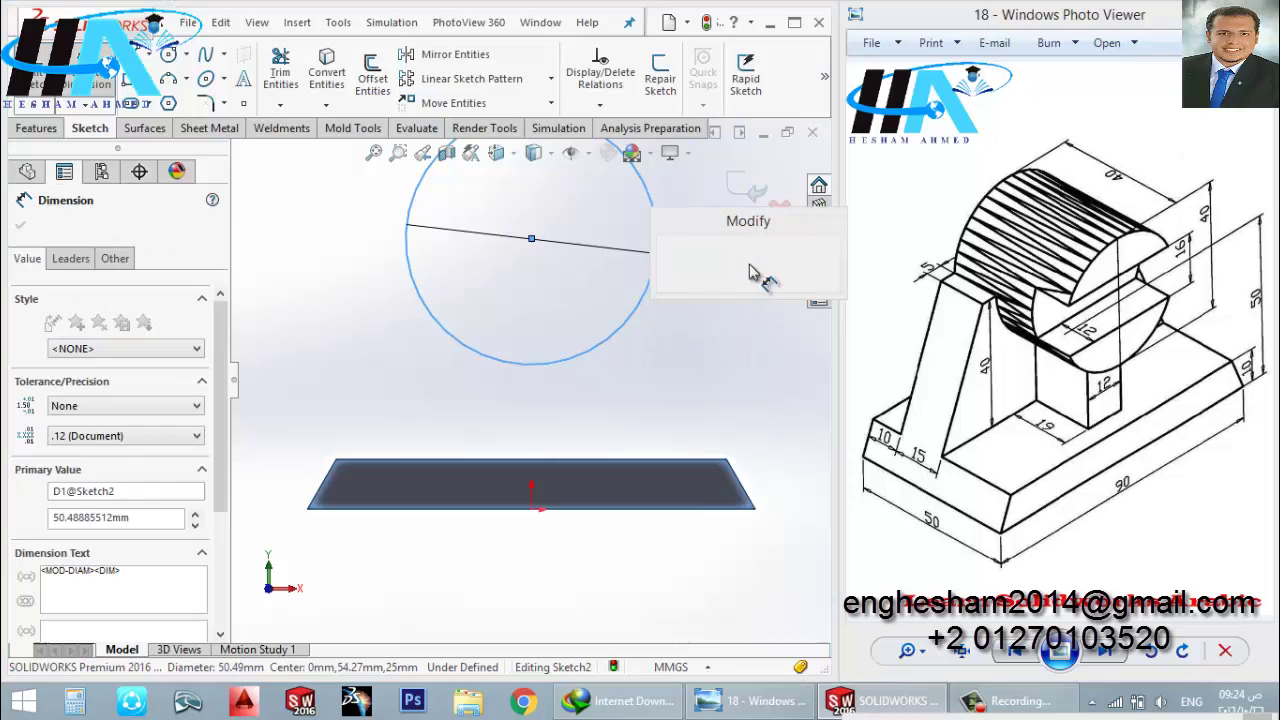
text(40)
key(Return)
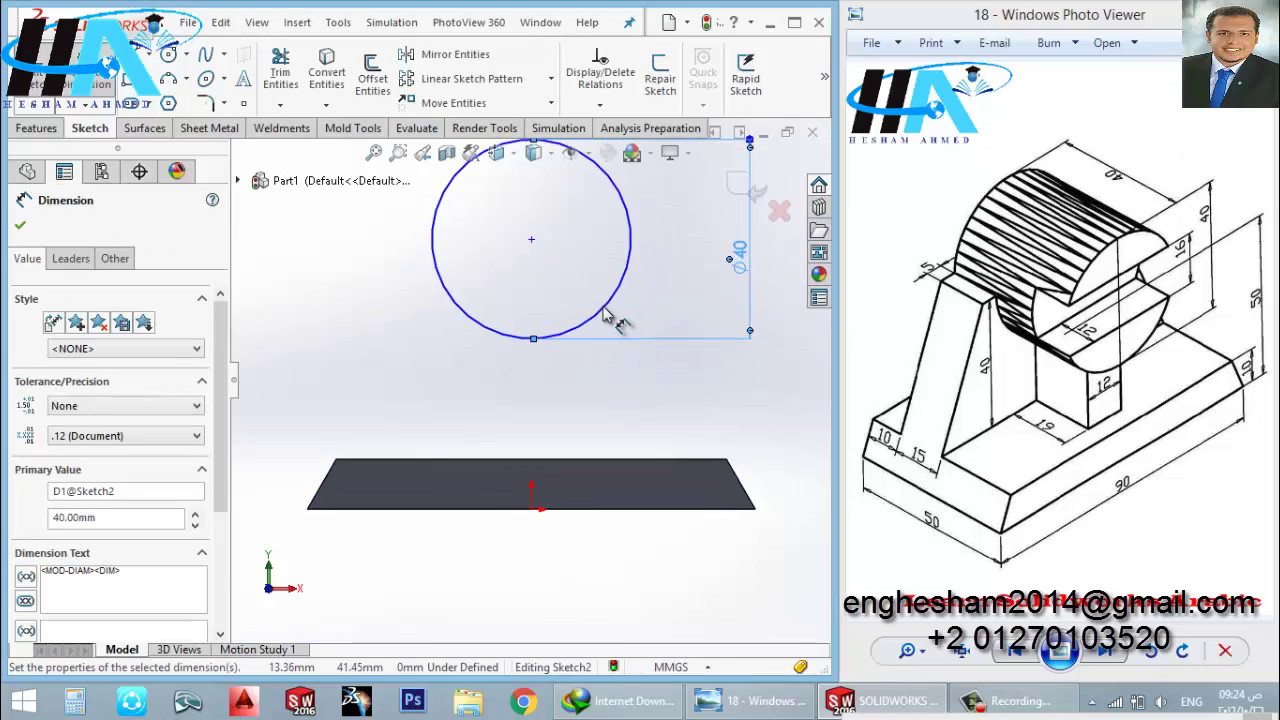
click(605, 337)
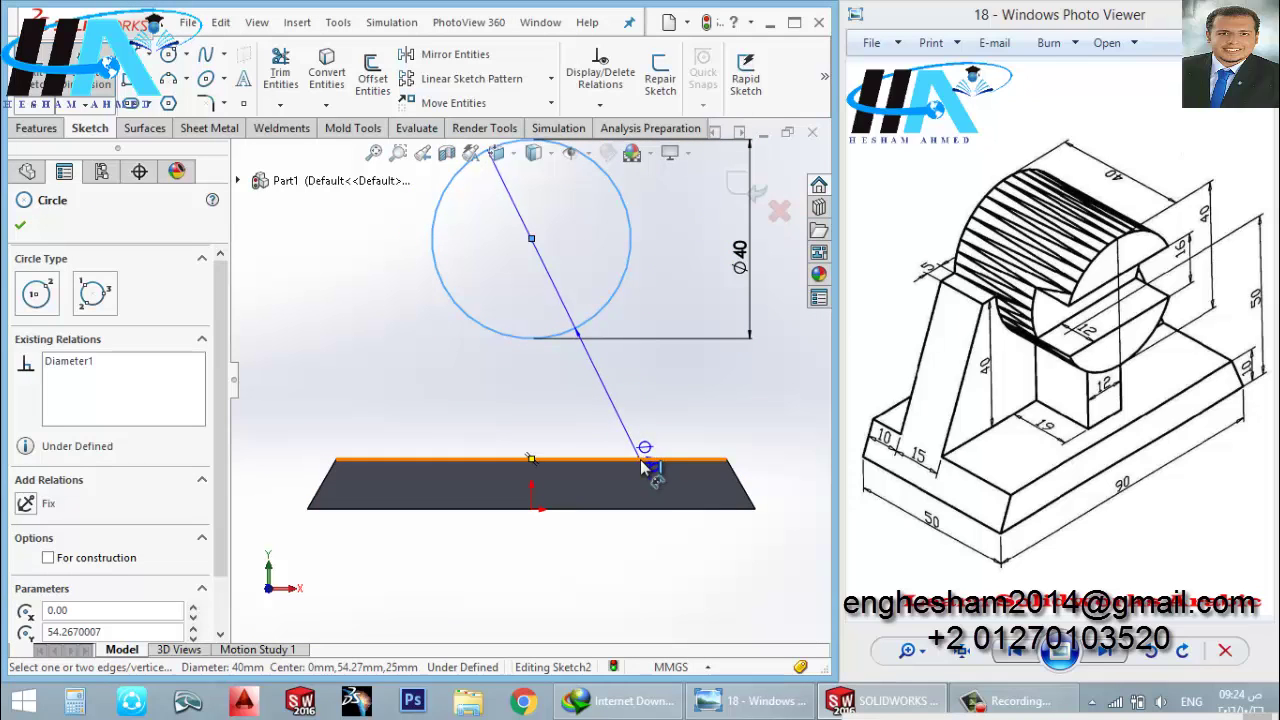
click(648, 460)
click(688, 424)
text(4)
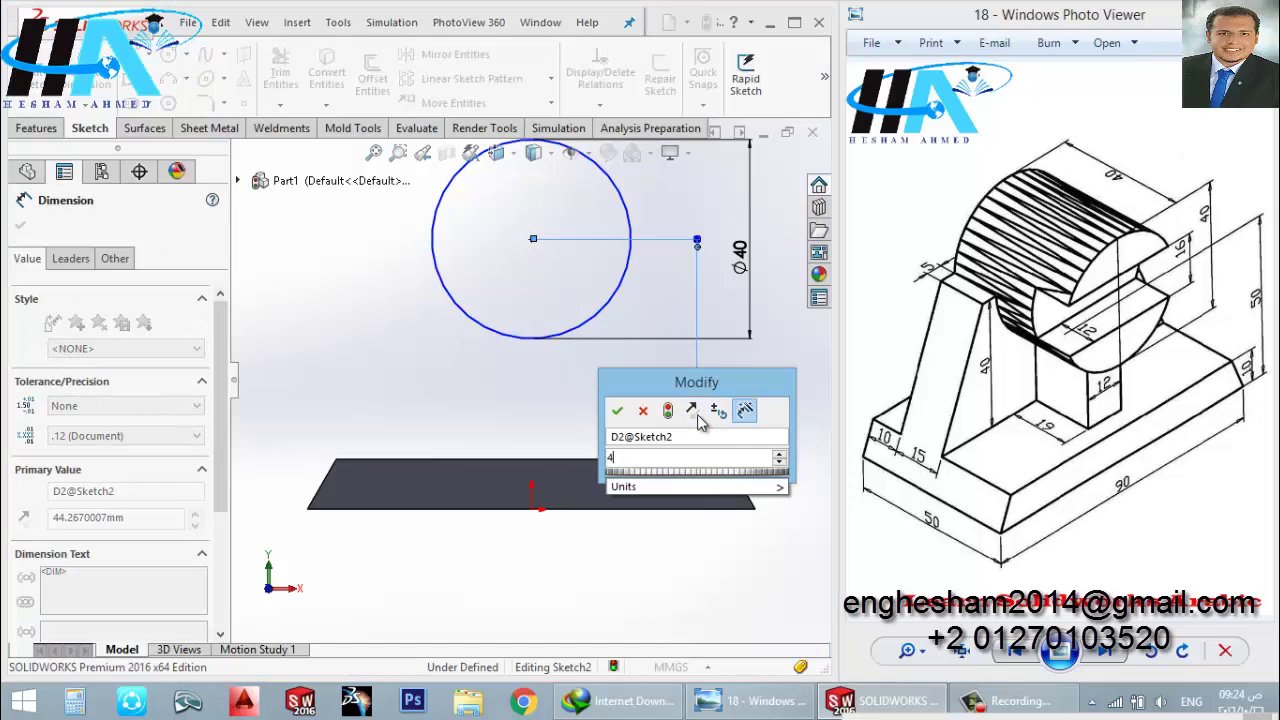
text(0)
key(Return)
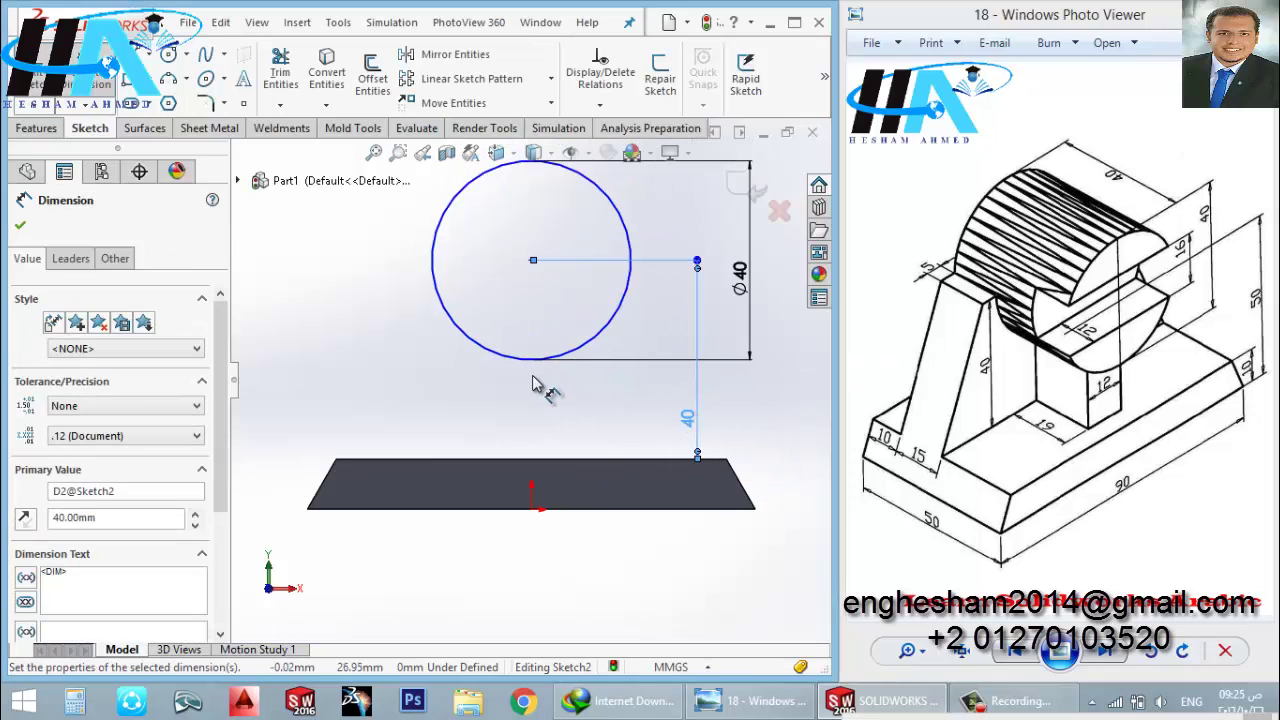
key(Escape)
- Align the circle's centre vertically with the origin and exit the sketch
click(531, 261)
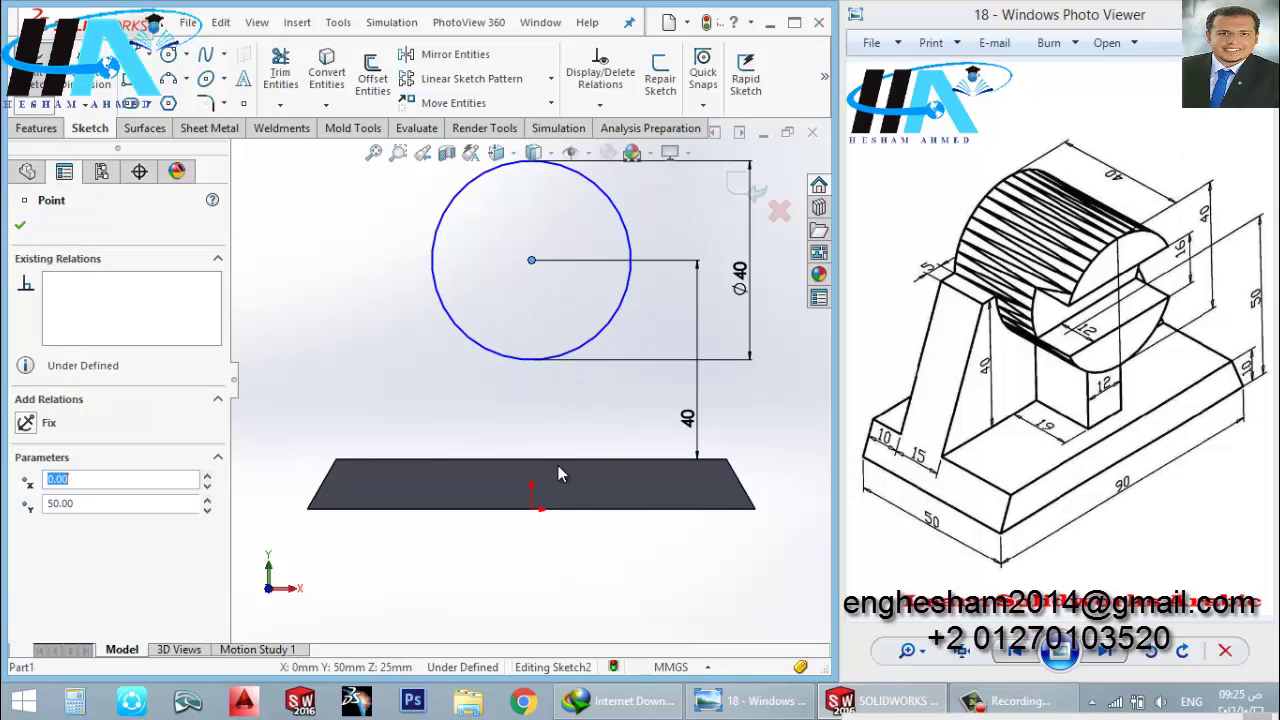
ctrl+click(531, 509)
click(30, 552)
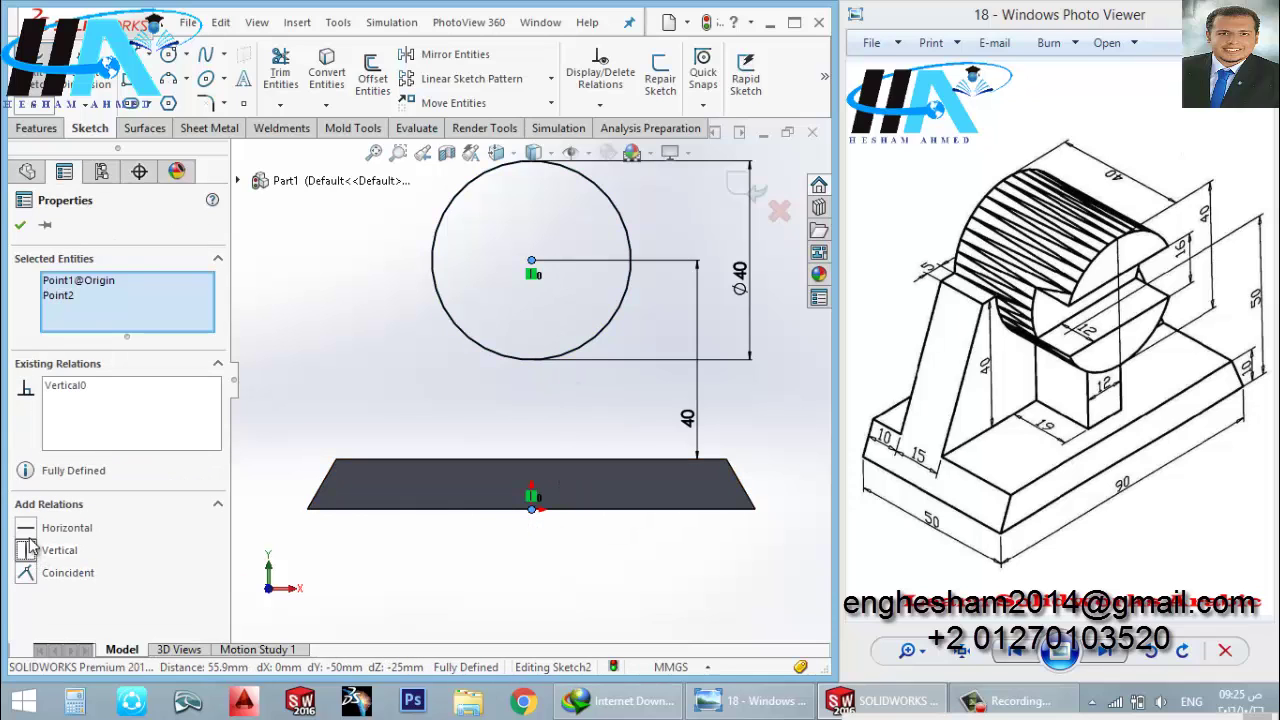
click(19, 225)
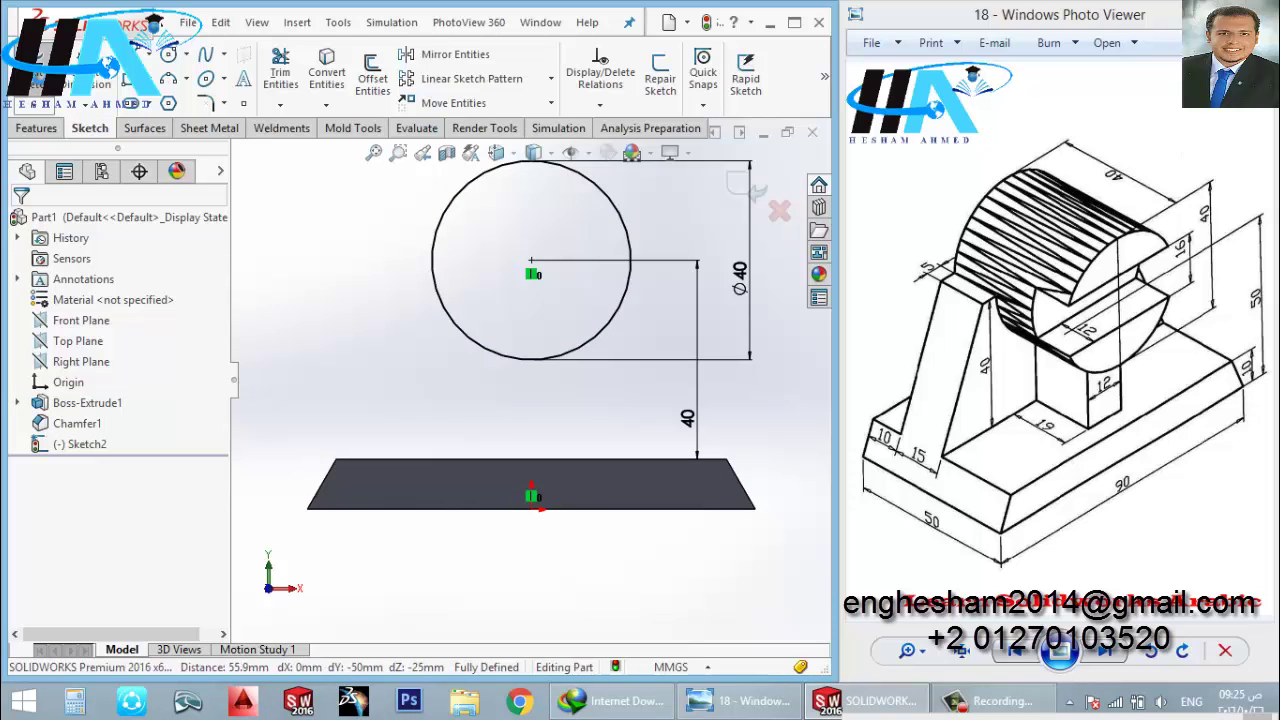
click(56, 103)
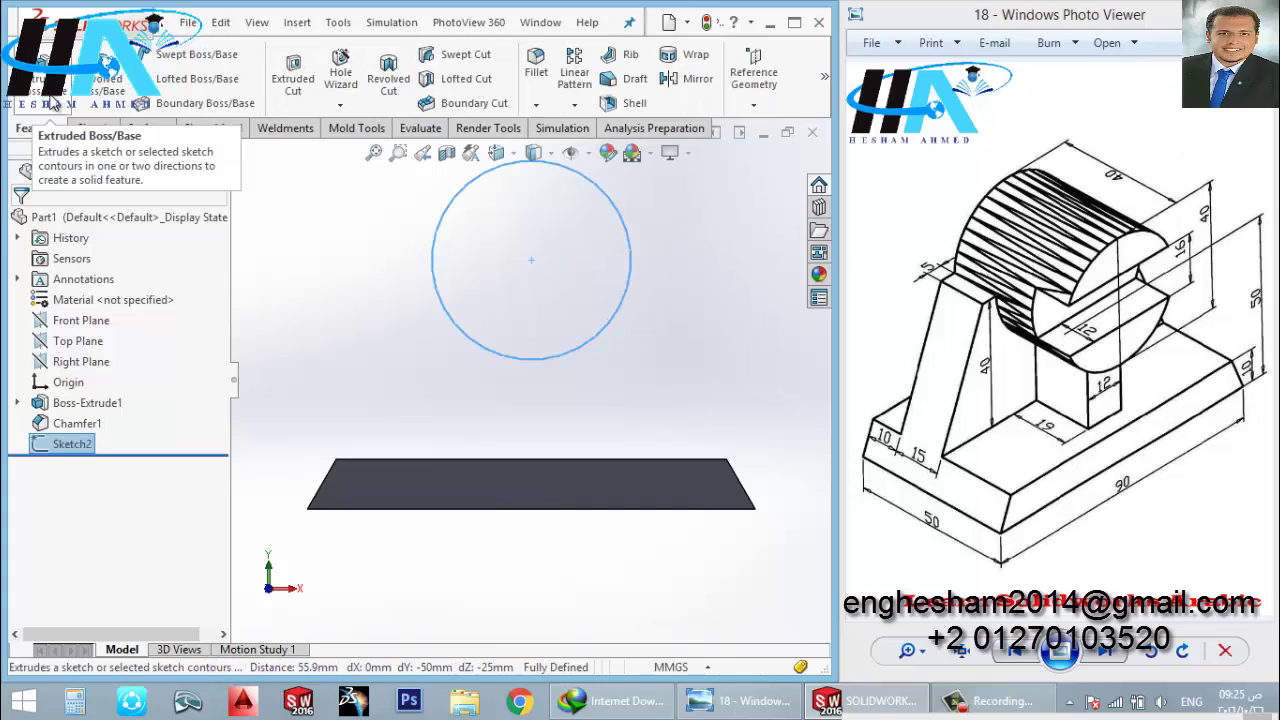
click(56, 103)
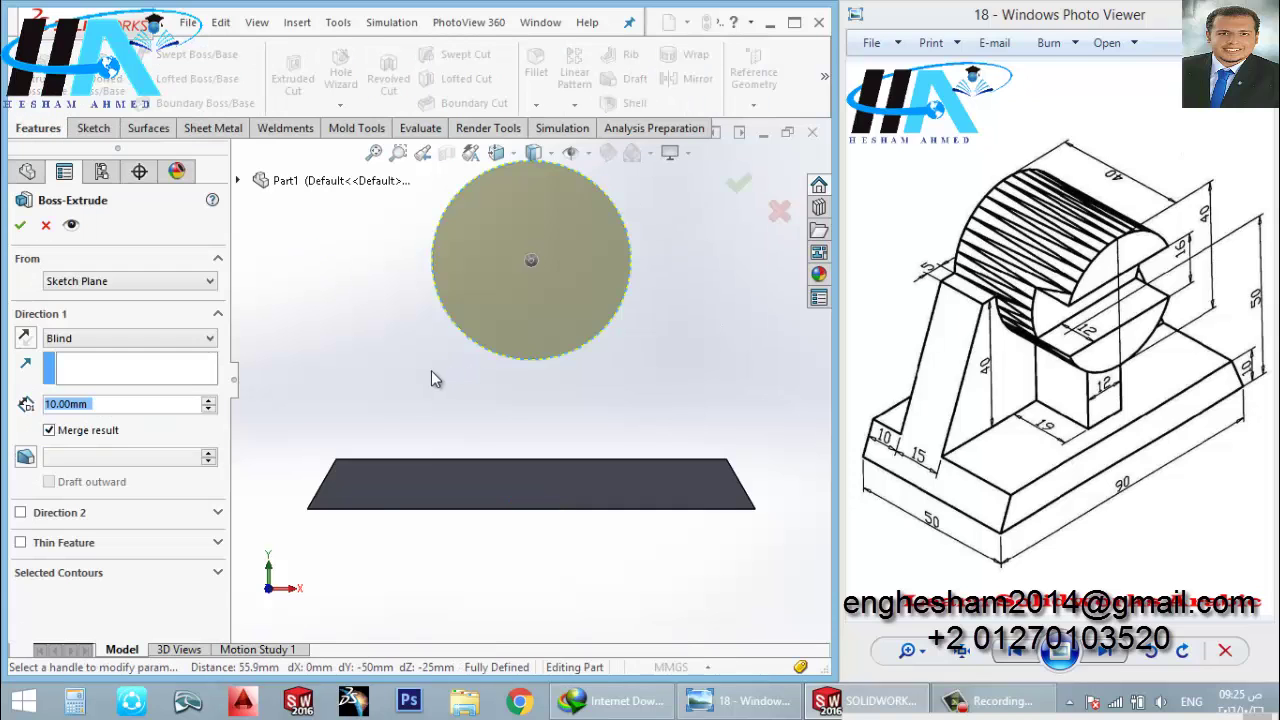
- Extrude the circle 40 mm in the reversed direction to form the cylinder
click(26, 340)
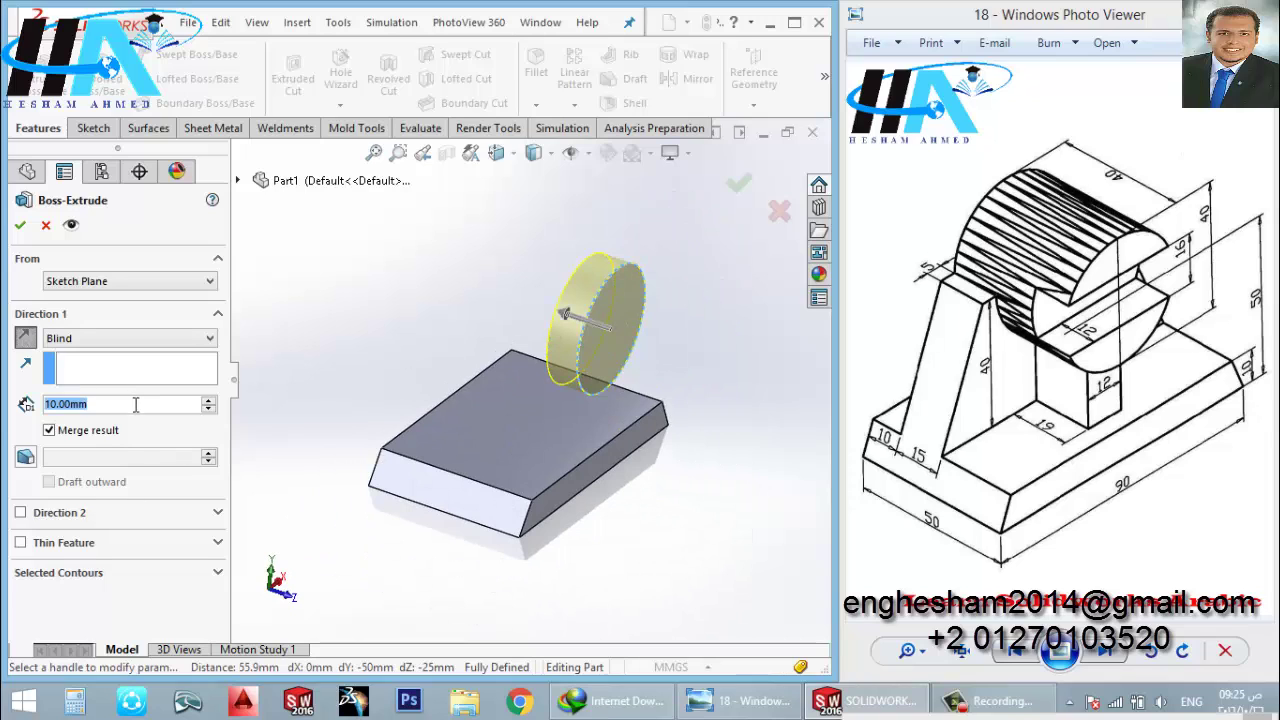
text(40)
key(Return)
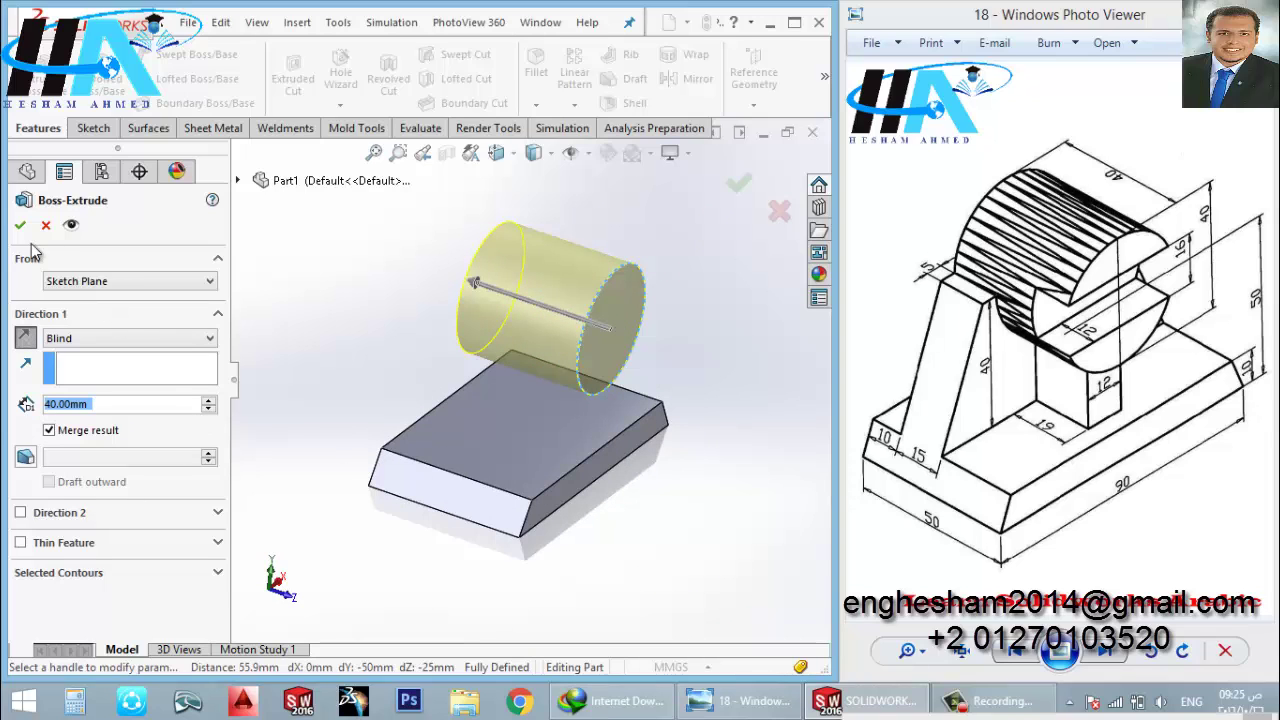
click(19, 225)
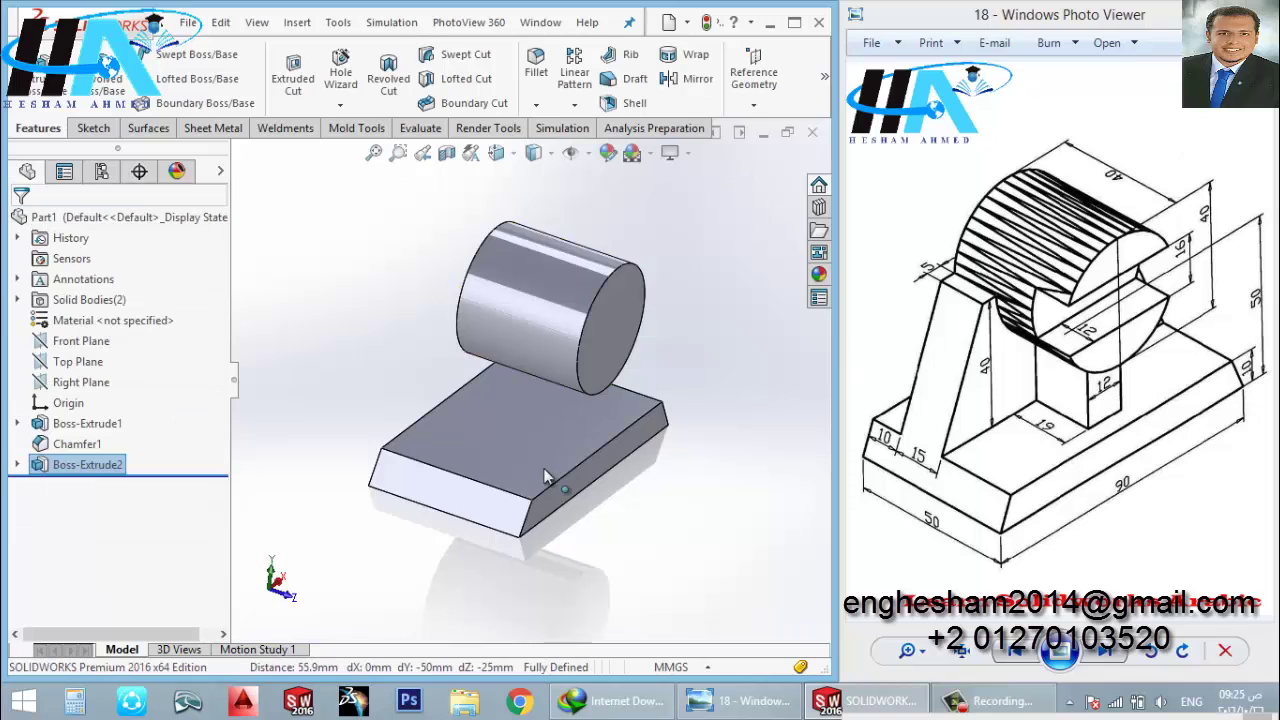
mouse_move(550, 478)
middle_down()
mouse_move(430, 446)
mouse_move(468, 397)
mouse_move(478, 330)
mouse_move(481, 362)
mouse_move(443, 329)
mouse_move(478, 408)
middle_up()
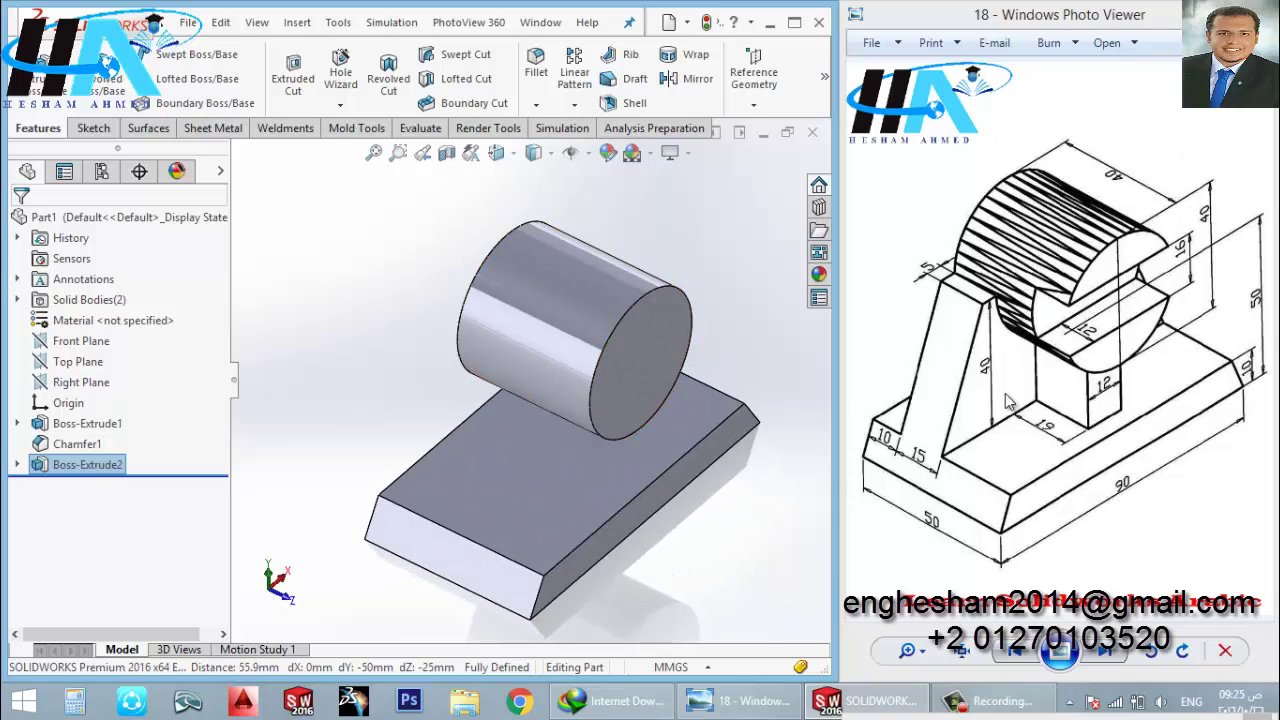
scroll(345, 310, up, 3)
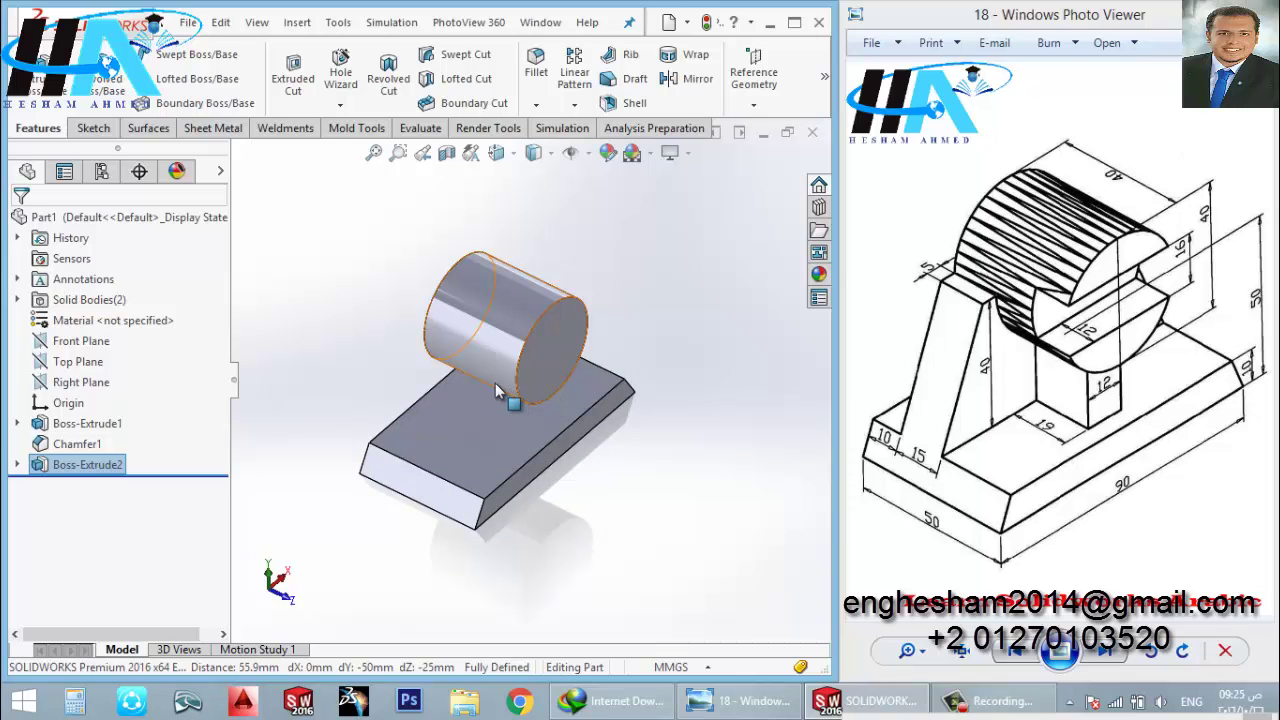
- Sketch on the cylinder's end face, viewed normal, and draw a centre rectangle from its centre
click(551, 356)
click(614, 287)
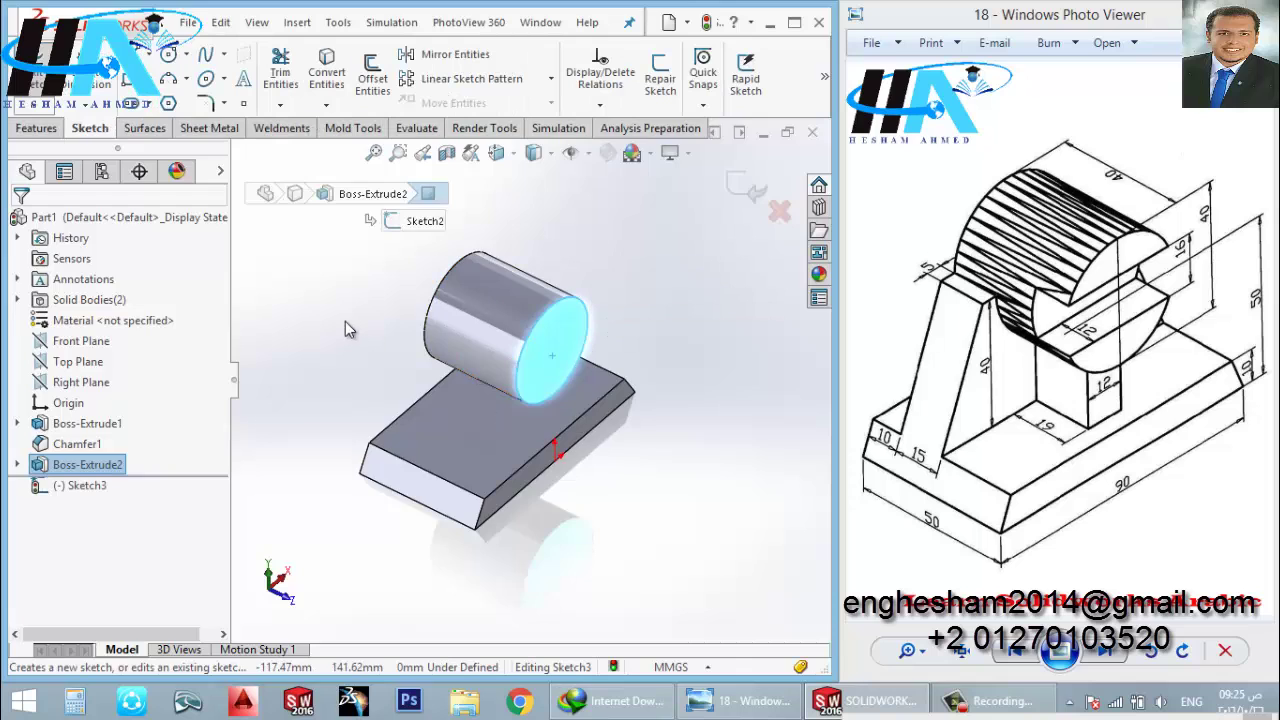
key(space)
click(205, 92)
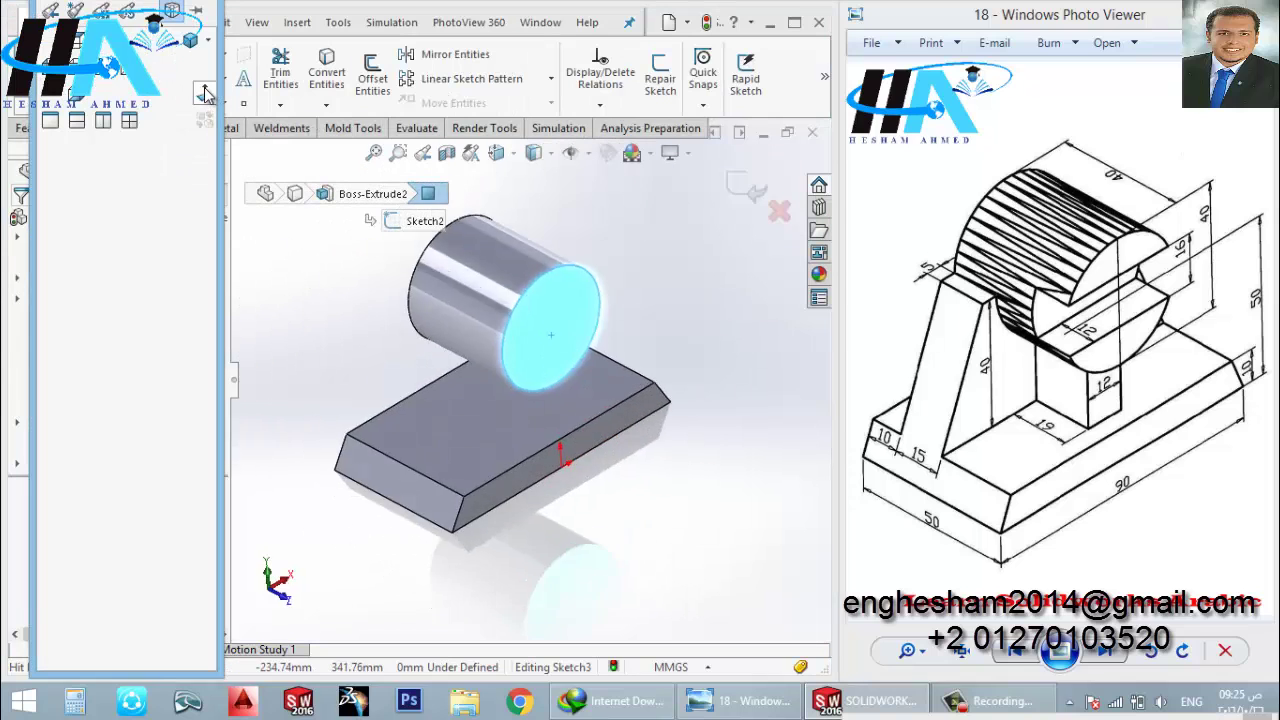
click(205, 92)
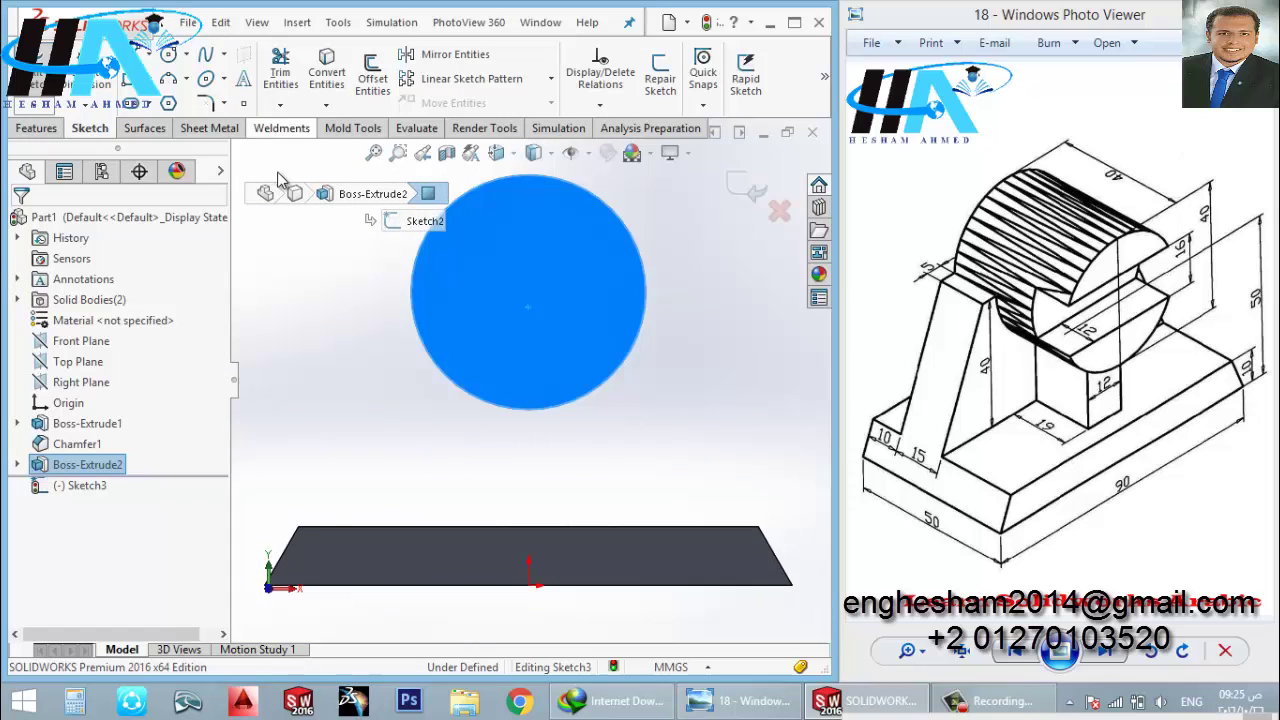
click(307, 312)
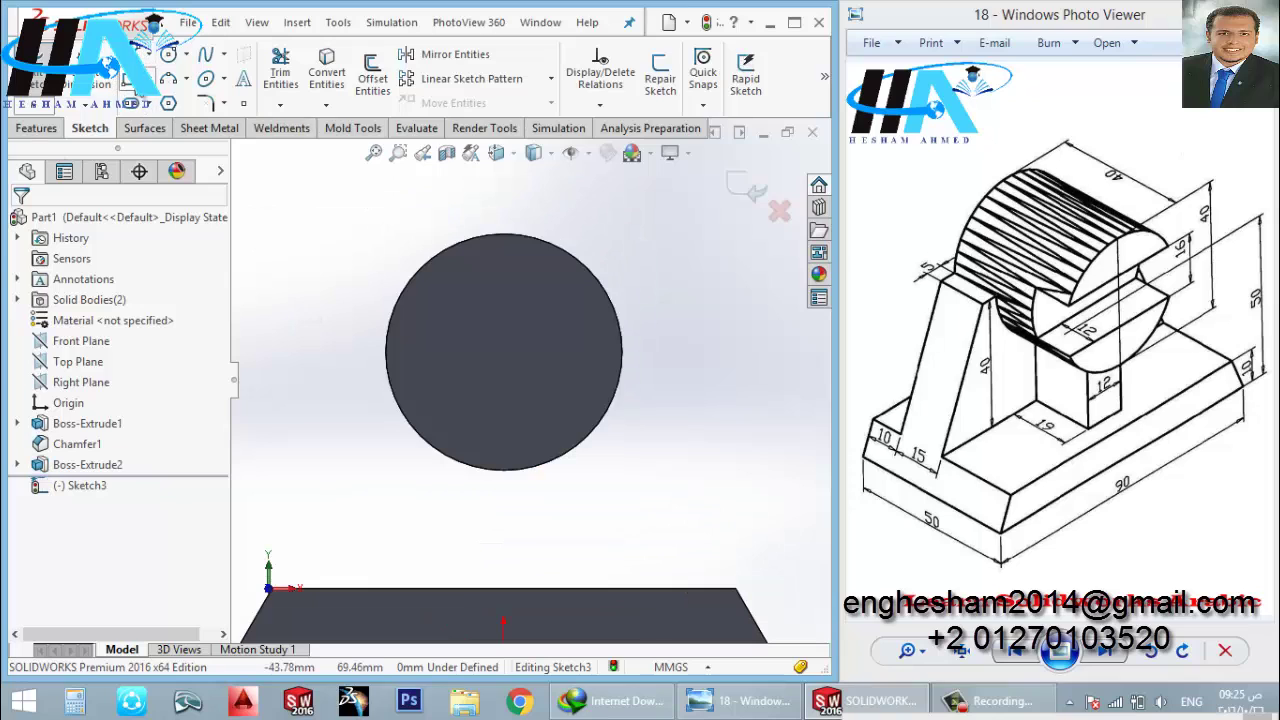
click(124, 76)
click(95, 298)
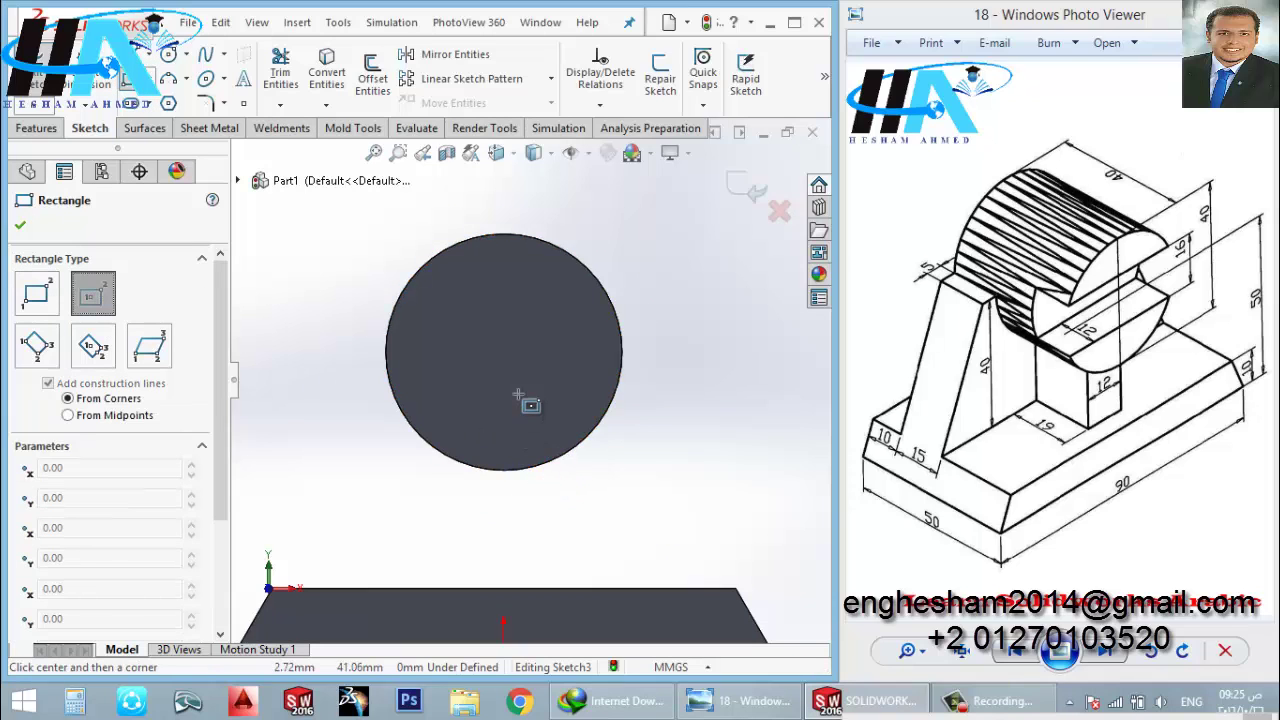
click(504, 352)
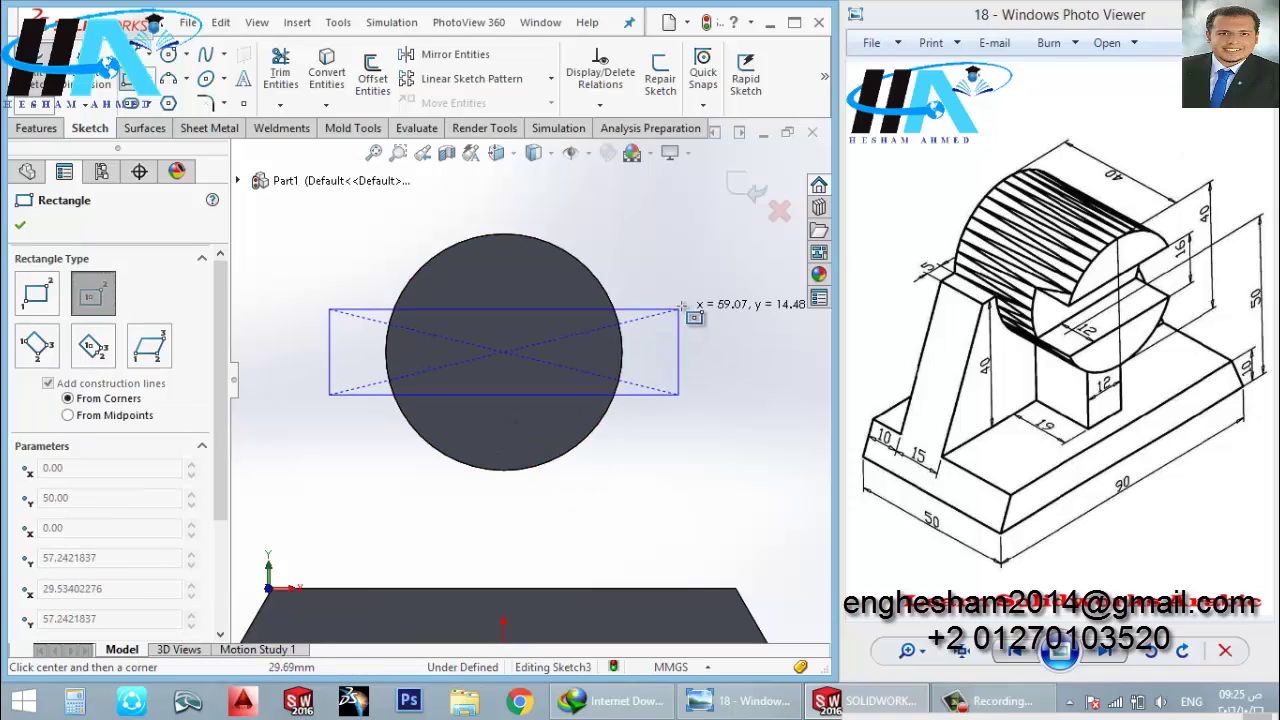
click(680, 303)
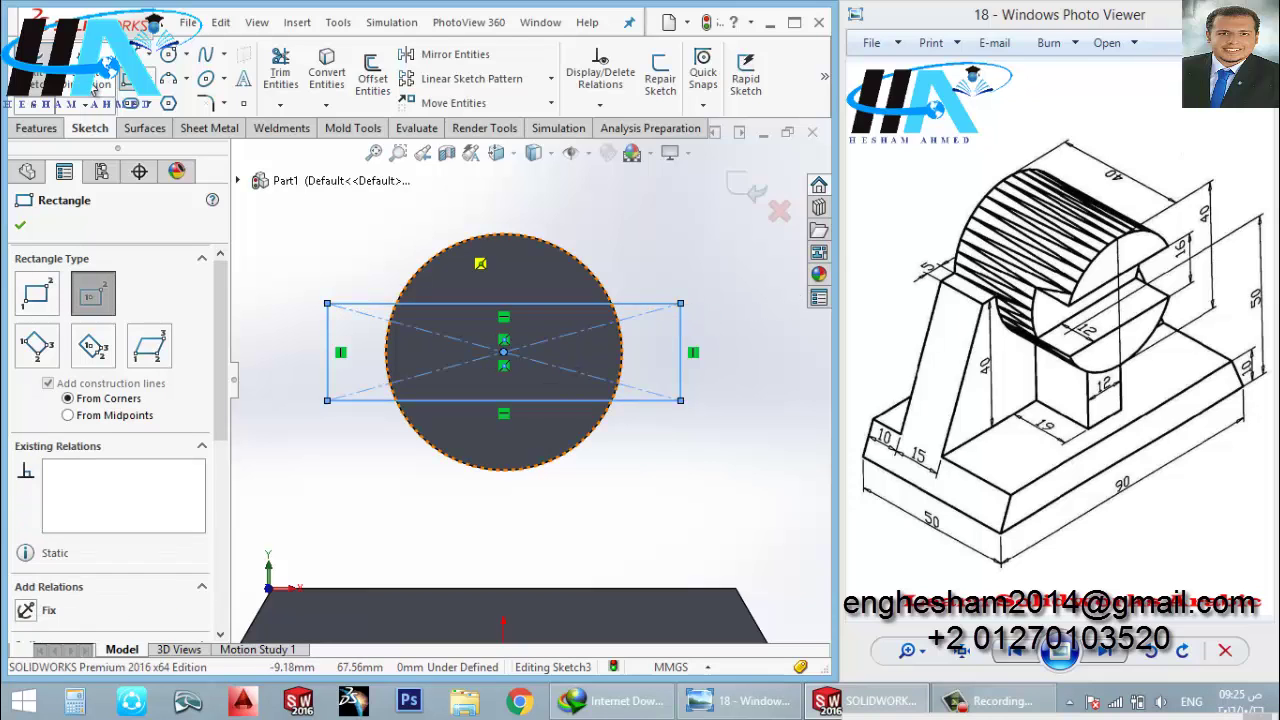
key(Escape)
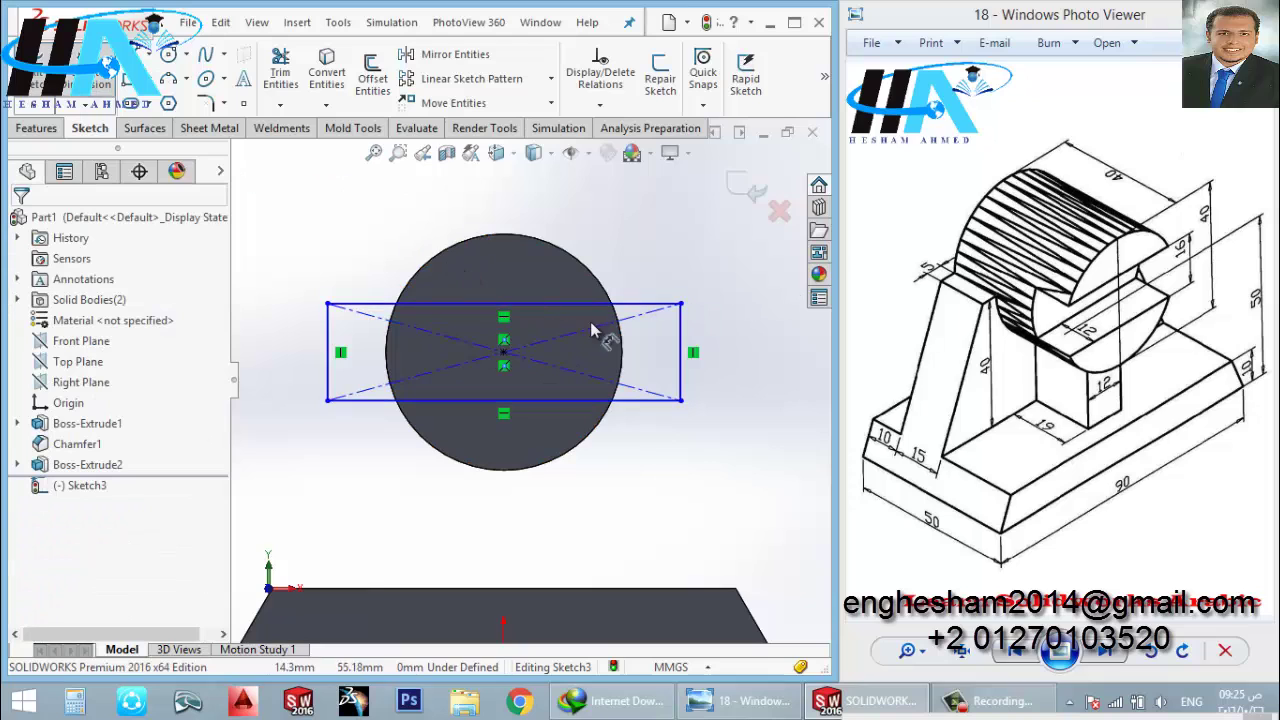
- Dimension the rectangle 16 mm tall and 60 mm wide, then exit the sketch
click(680, 365)
click(767, 371)
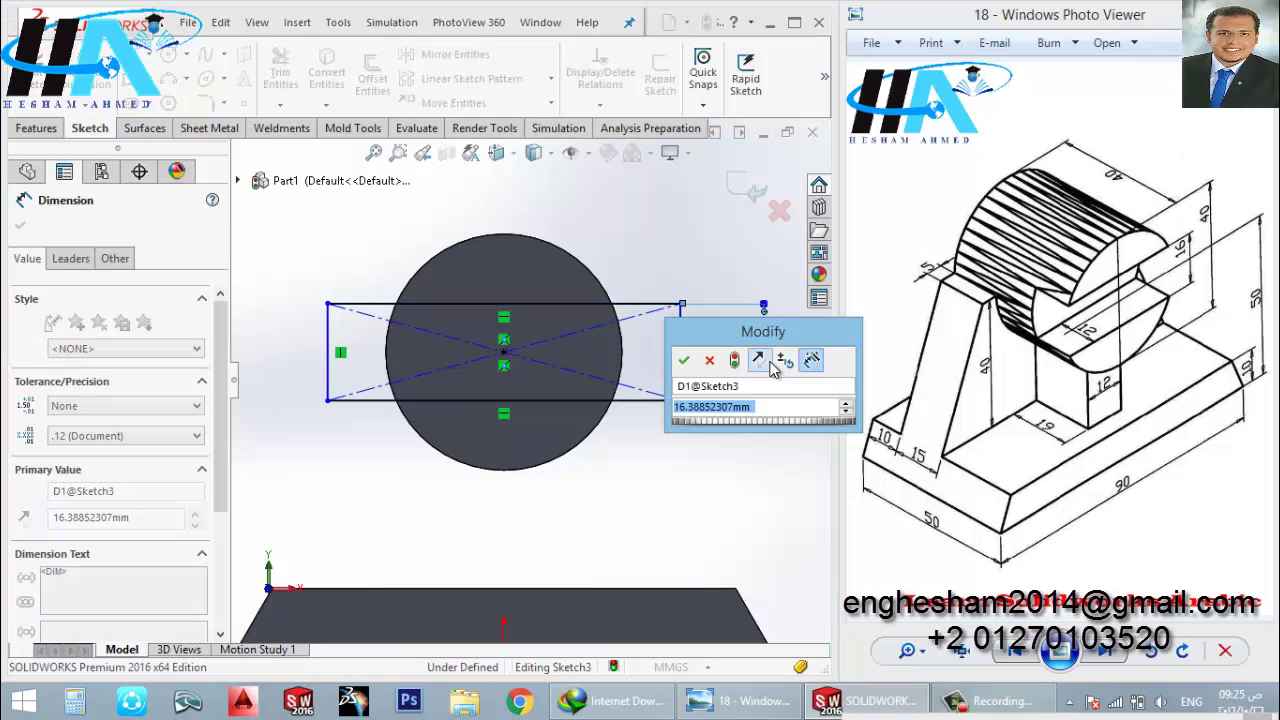
text(16)
key(Return)
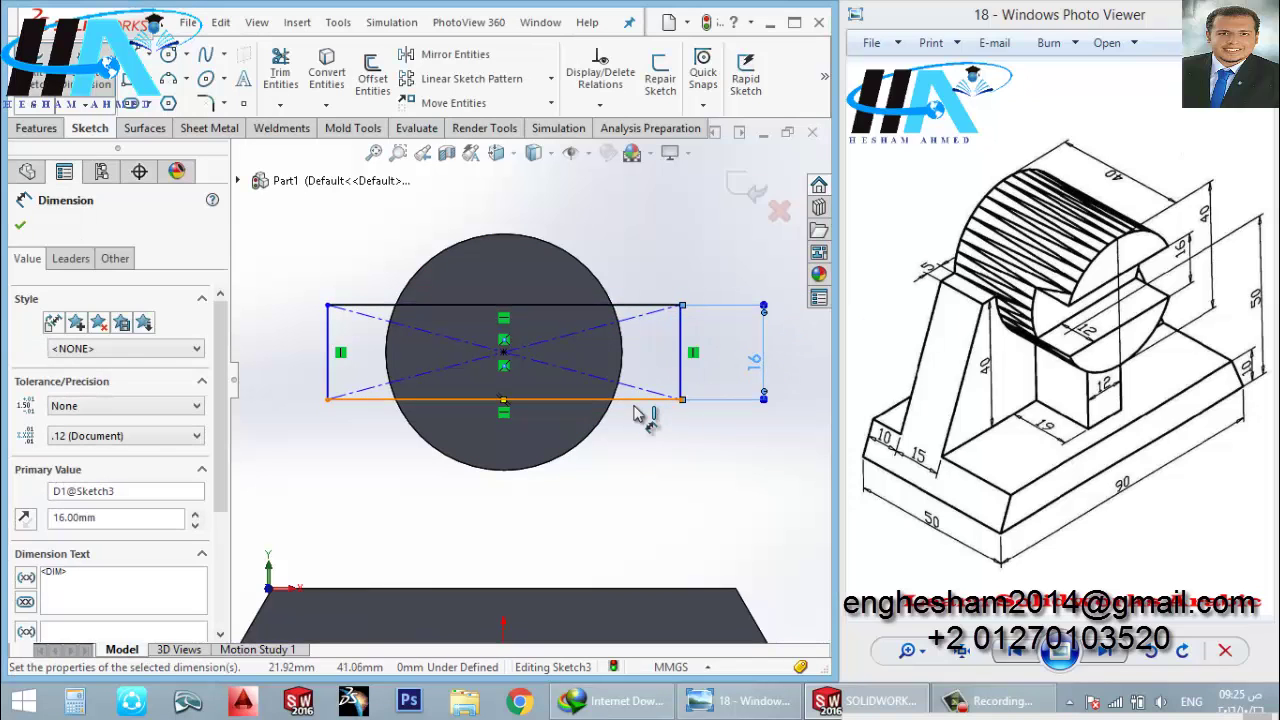
click(636, 408)
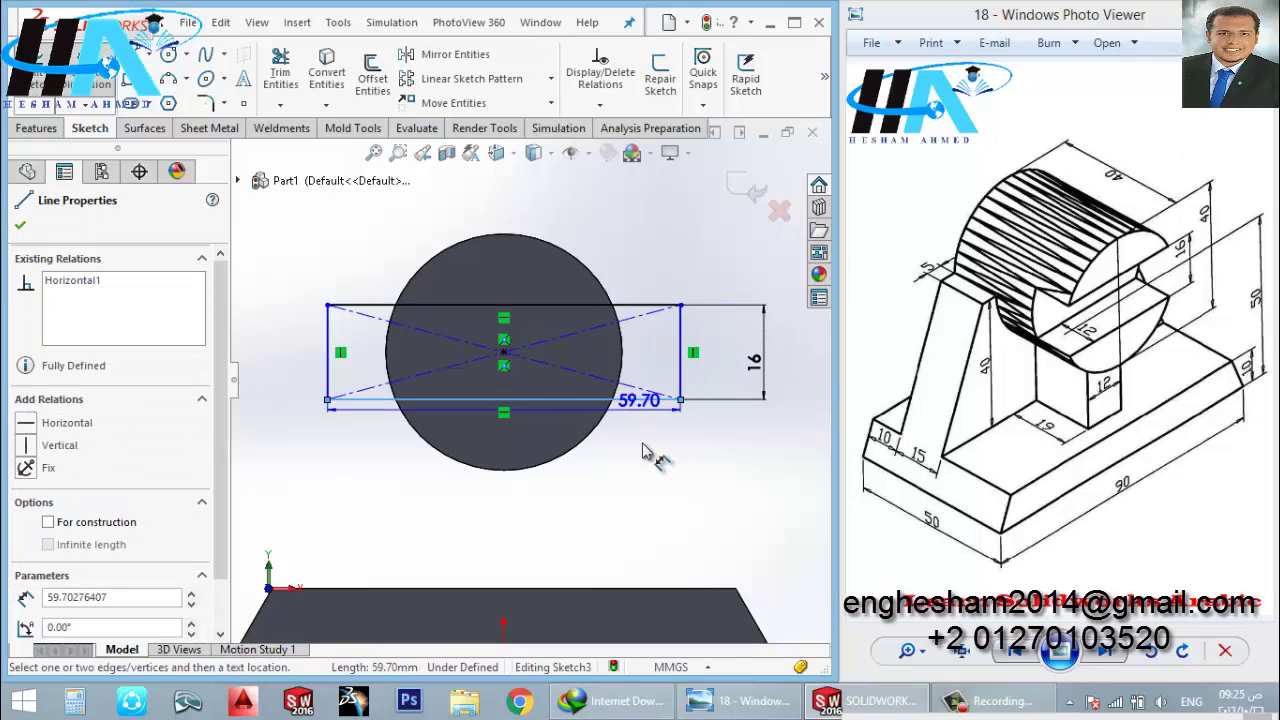
click(600, 522)
text(60)
key(Return)
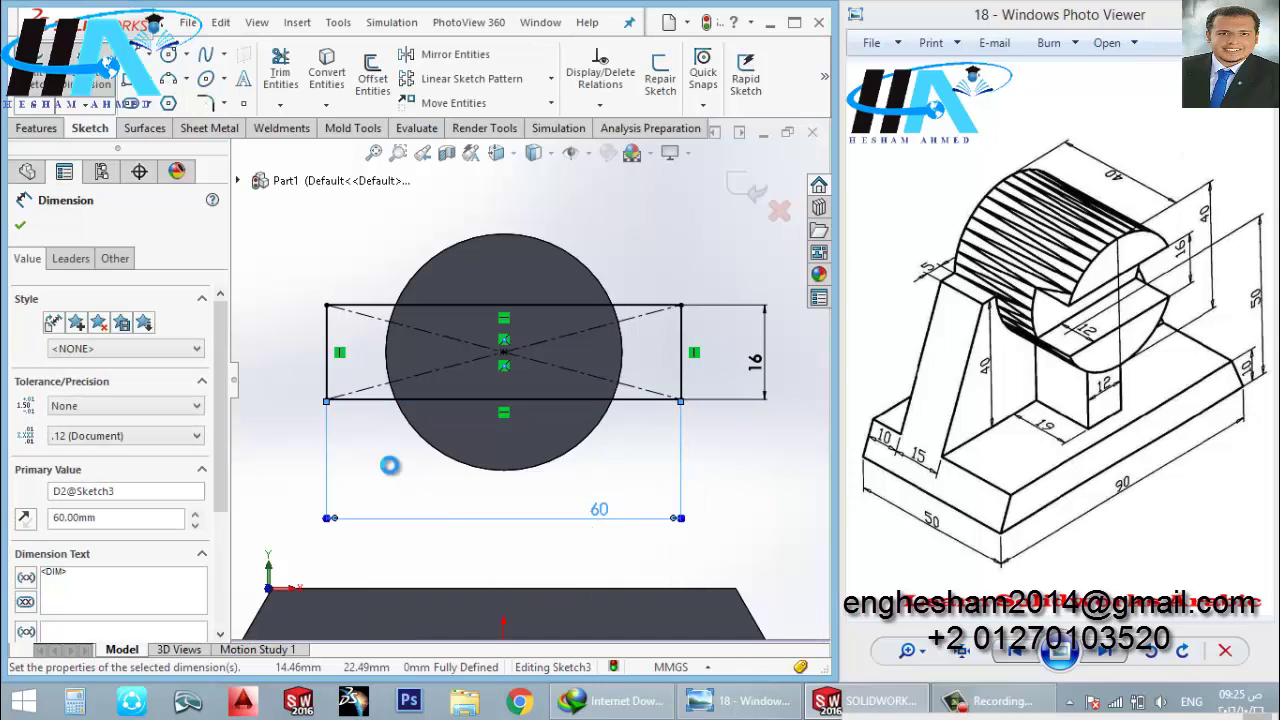
click(30, 78)
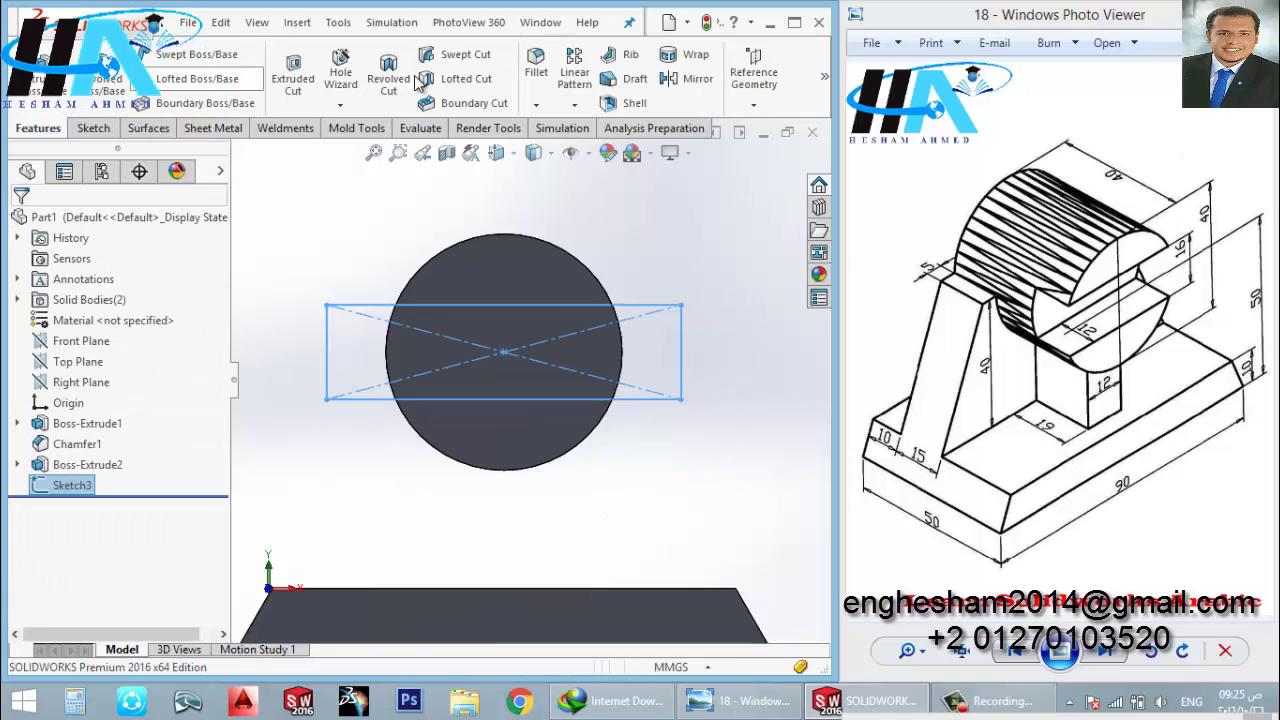
- Cut-extrude the rectangle sketch 12 mm deep (Blind) to slot the cylinder end
click(292, 66)
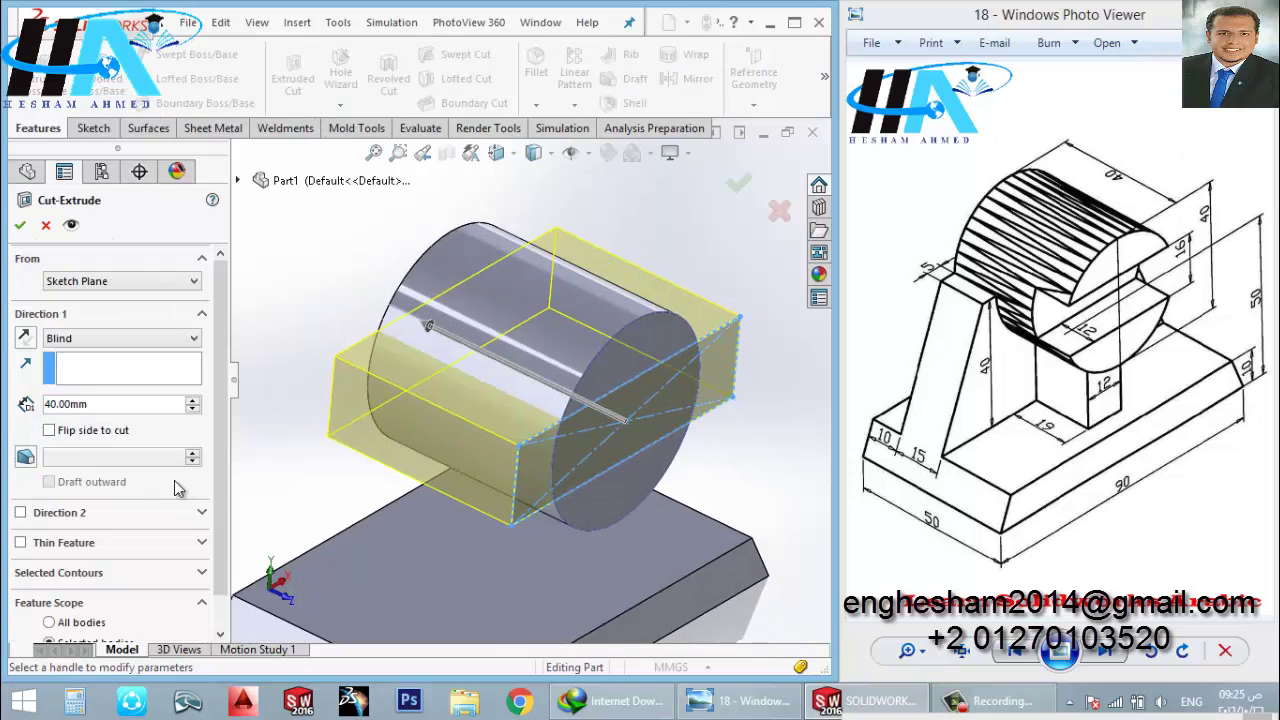
text(12)
key(Return)
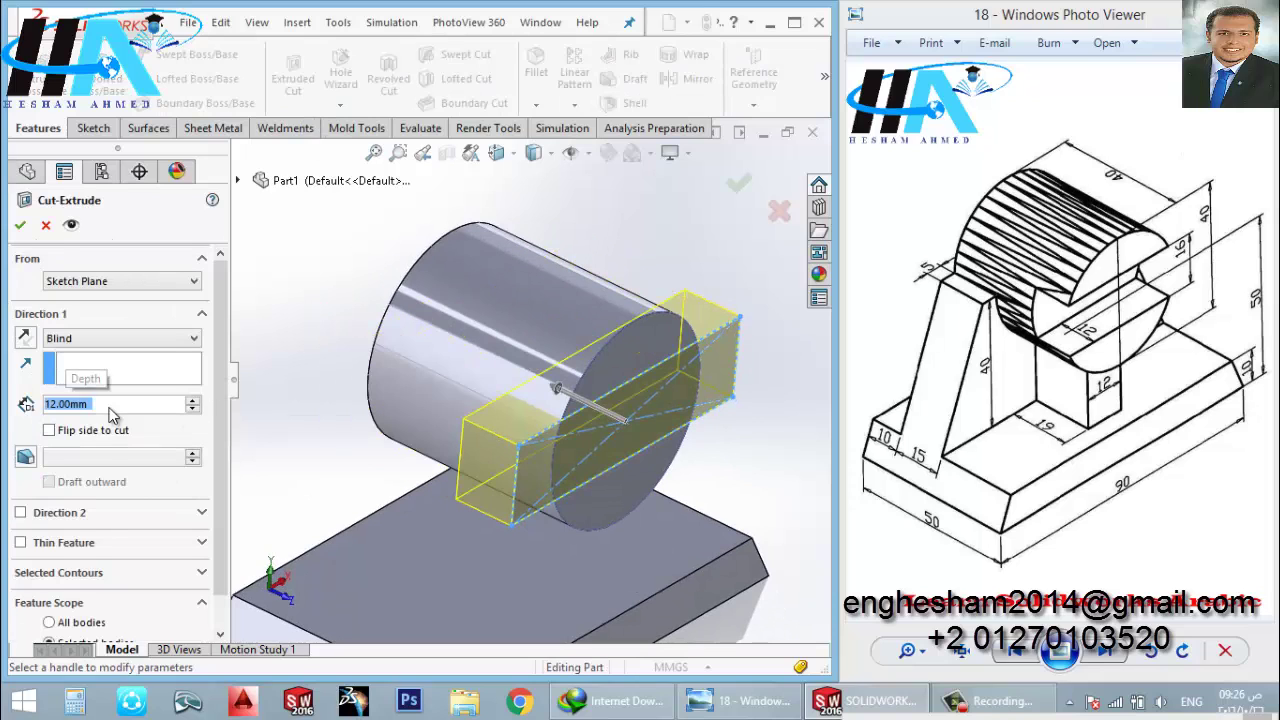
click(19, 226)
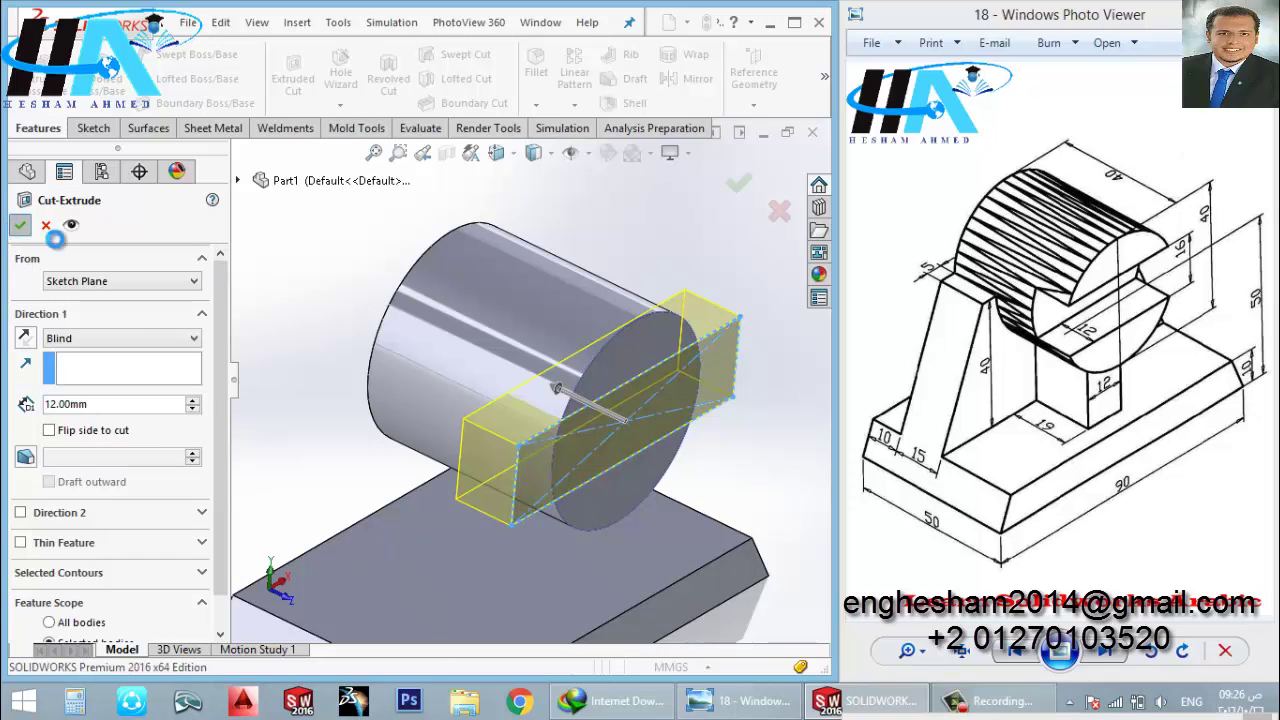
scroll(463, 372, down, 1)
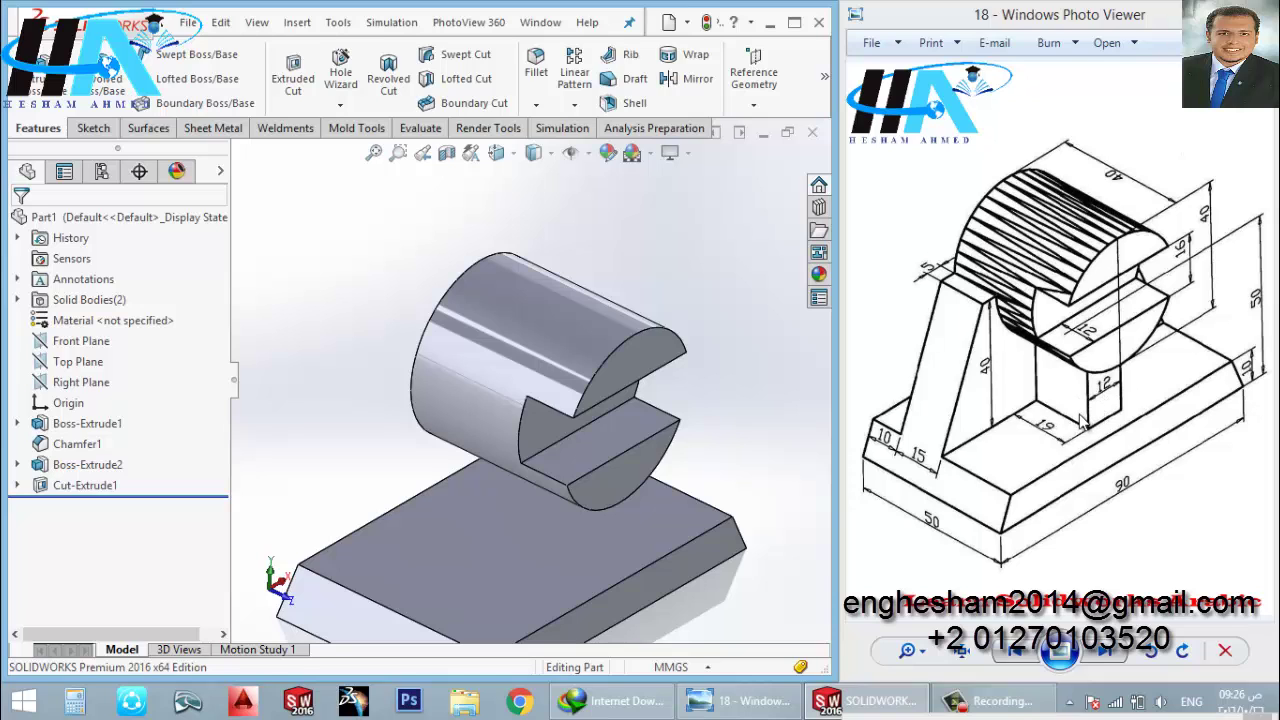
scroll(562, 533, up, 2)
scroll(568, 473, down, 1)
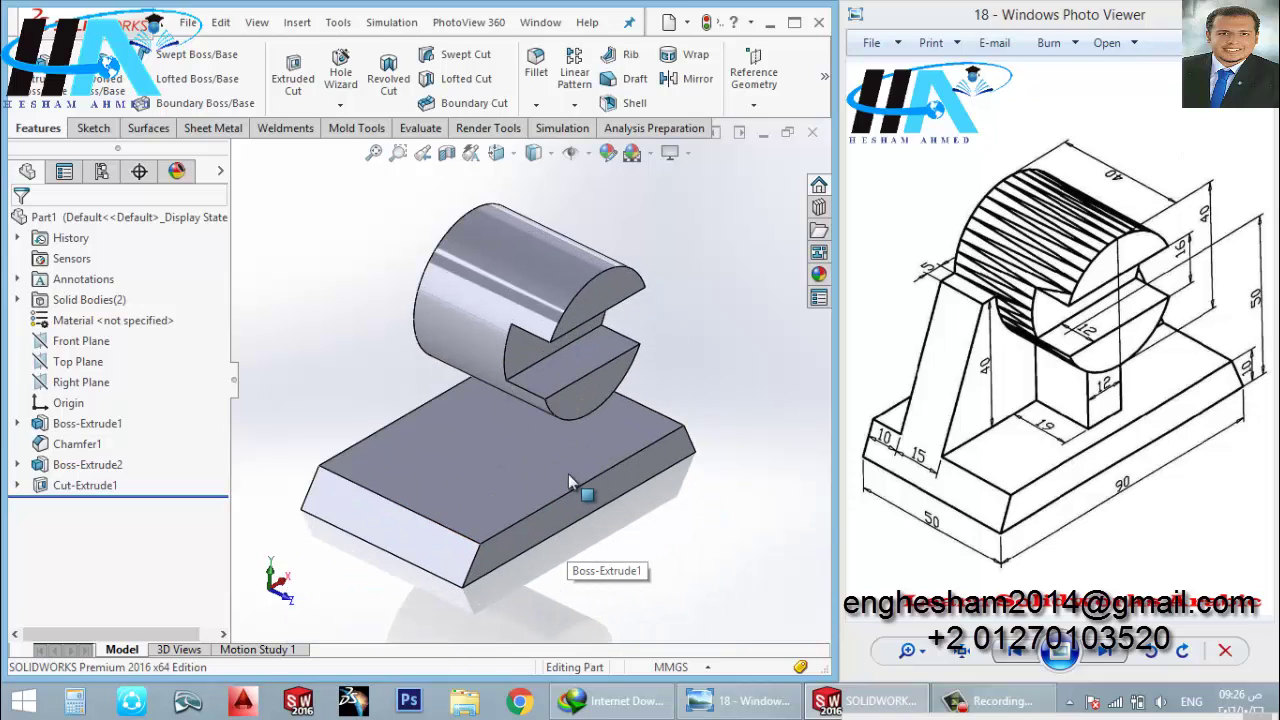
scroll(583, 454, down, 1)
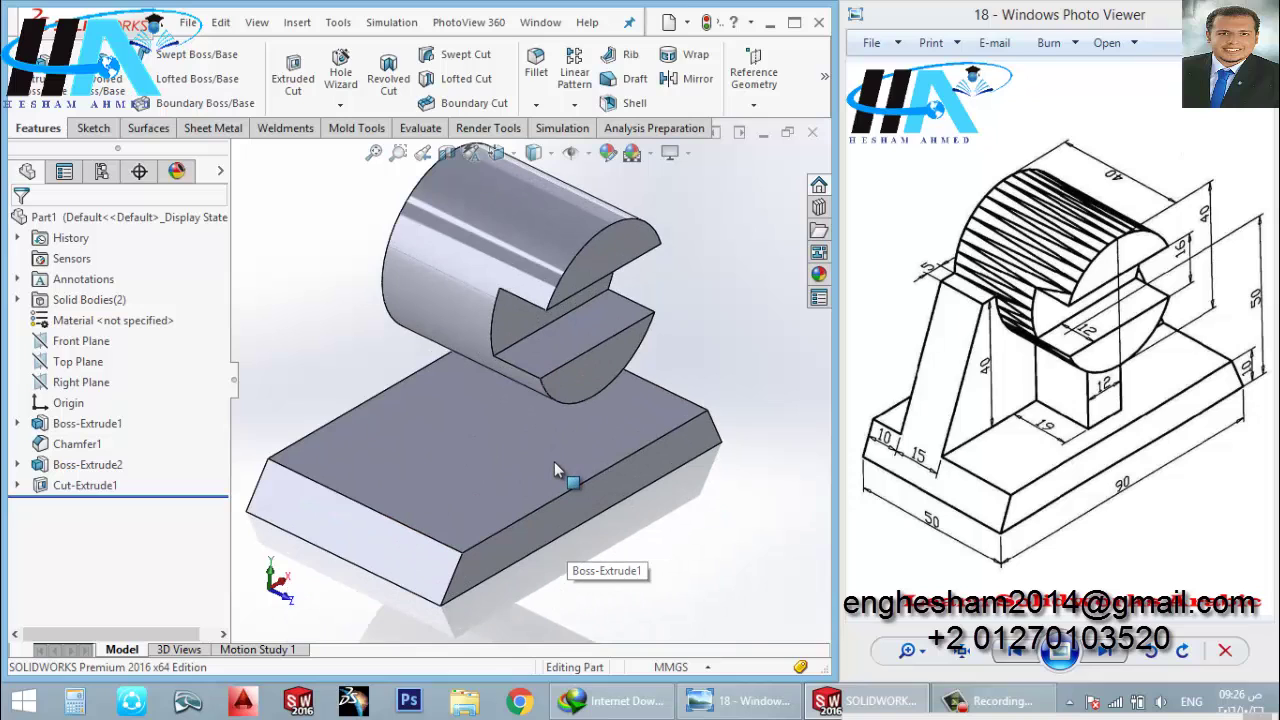
- Sketch on the base's top face, viewed normal, and draw a corner rectangle below the origin
click(554, 461)
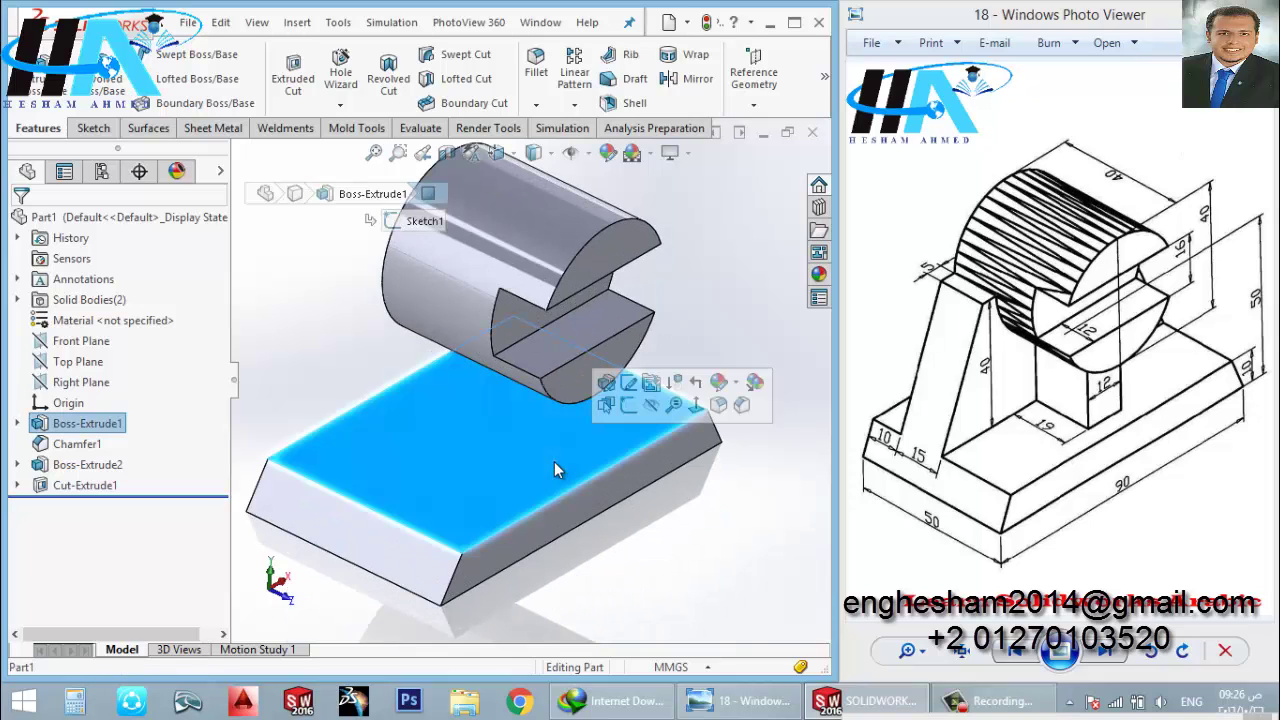
click(628, 404)
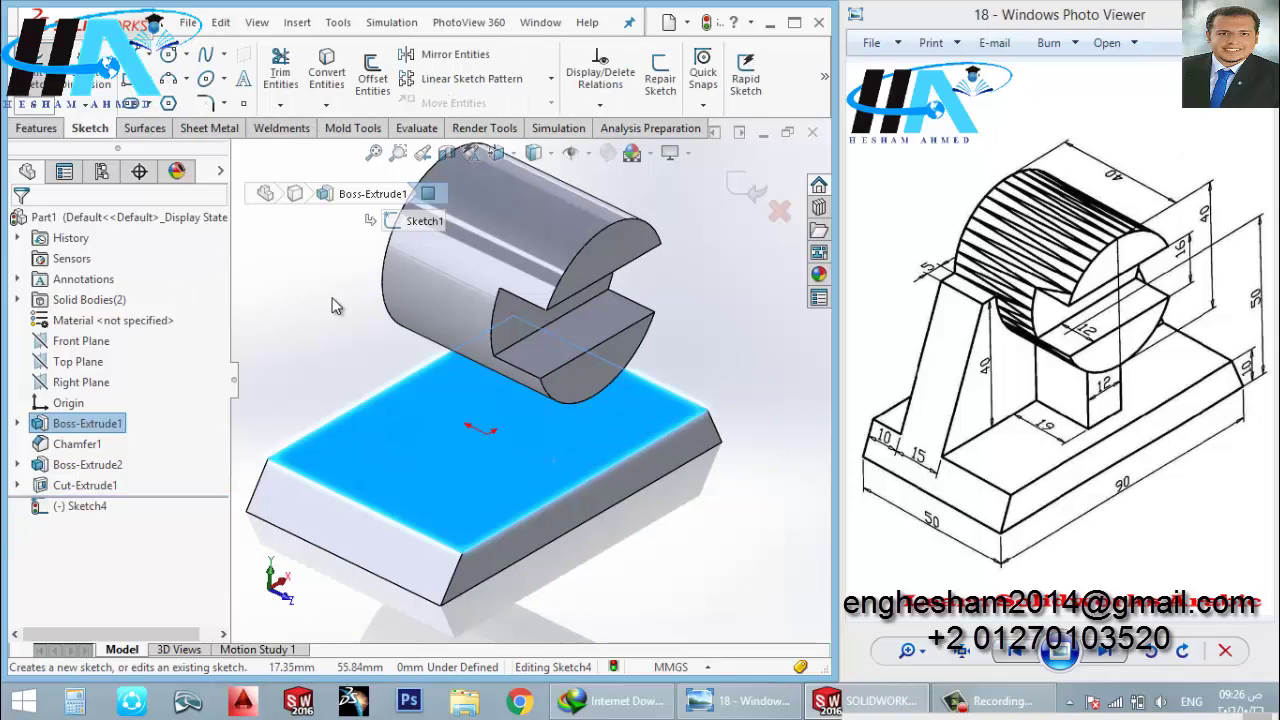
key(space)
click(205, 92)
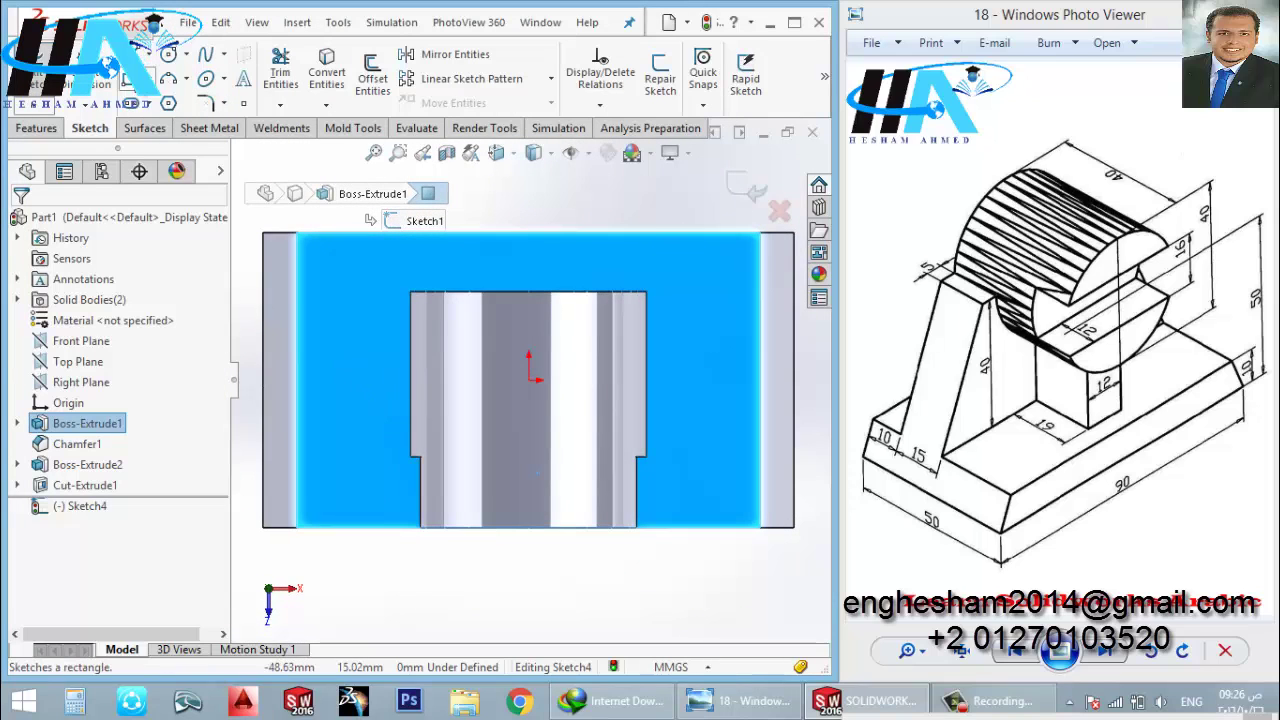
click(160, 78)
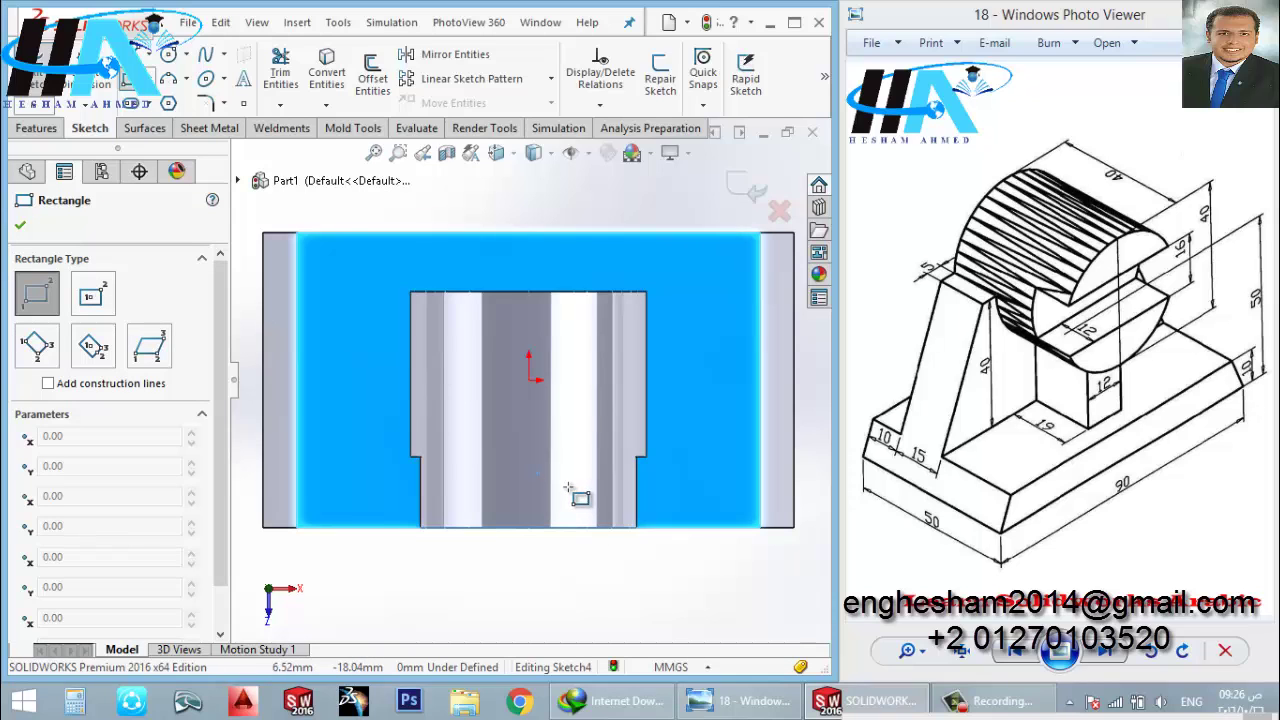
click(570, 494)
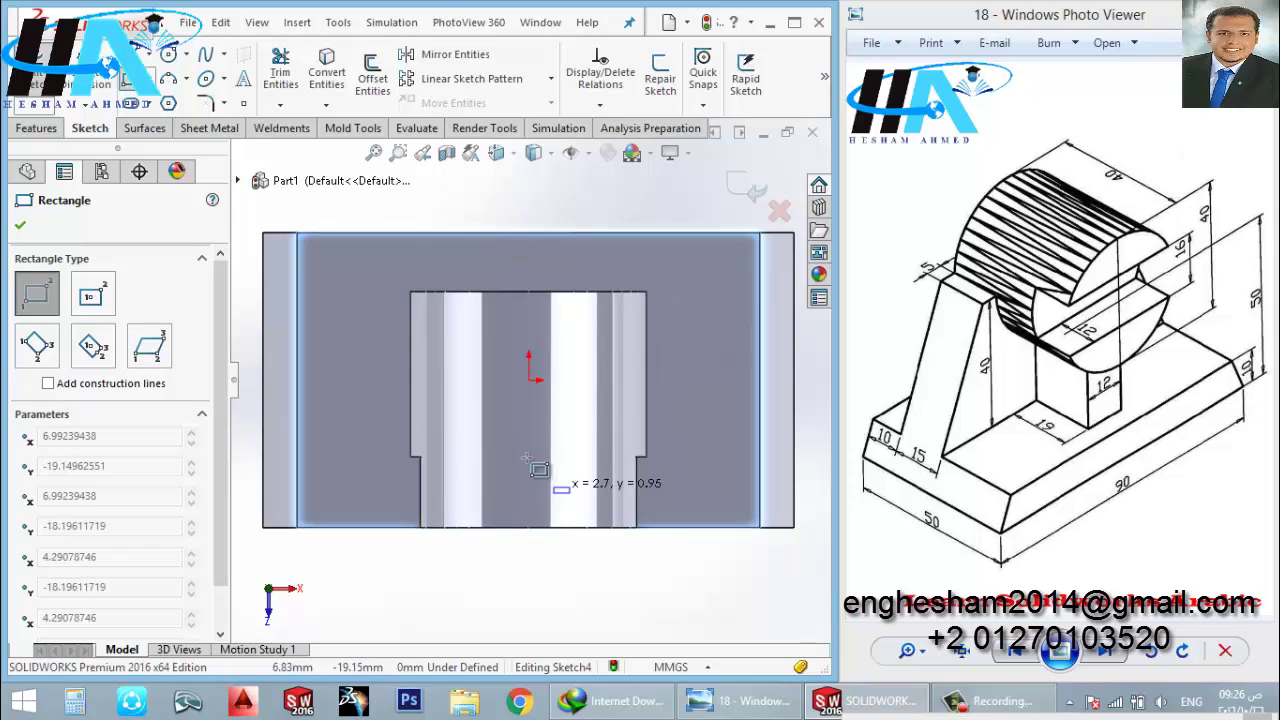
click(485, 413)
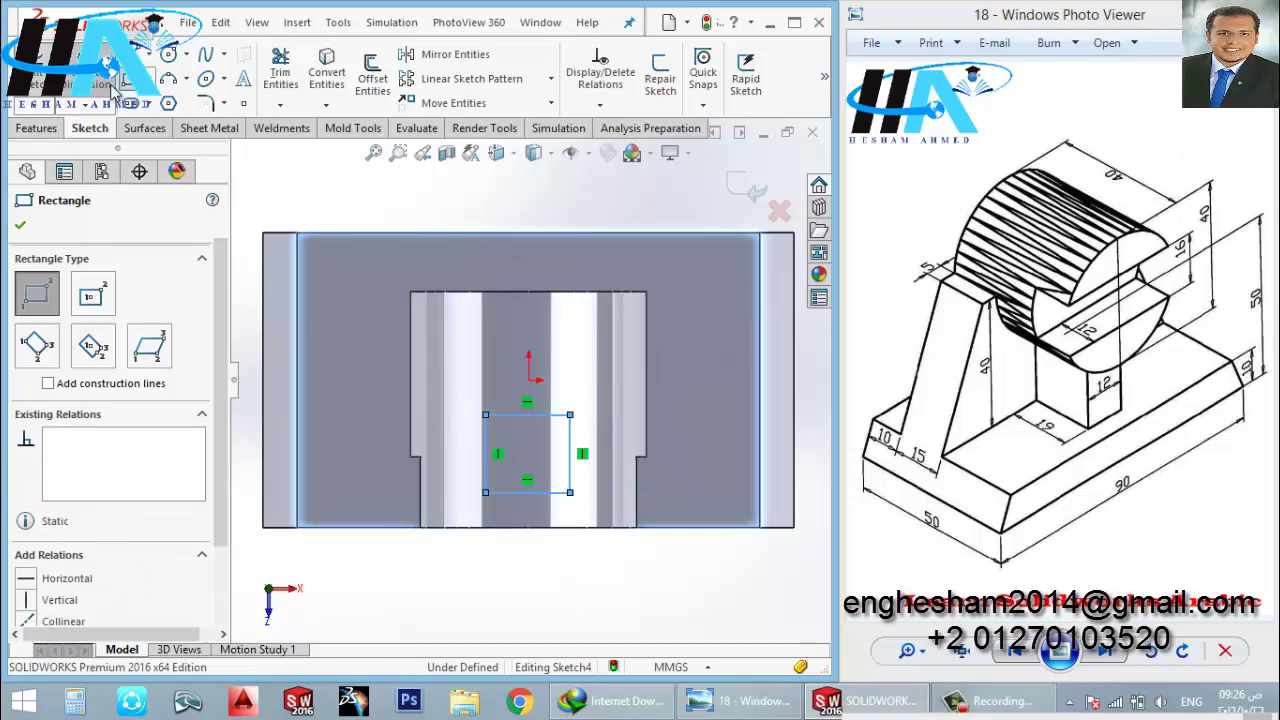
key(Escape)
- Dimension the rectangle 12 mm wide and 19 mm tall
click(545, 494)
click(552, 572)
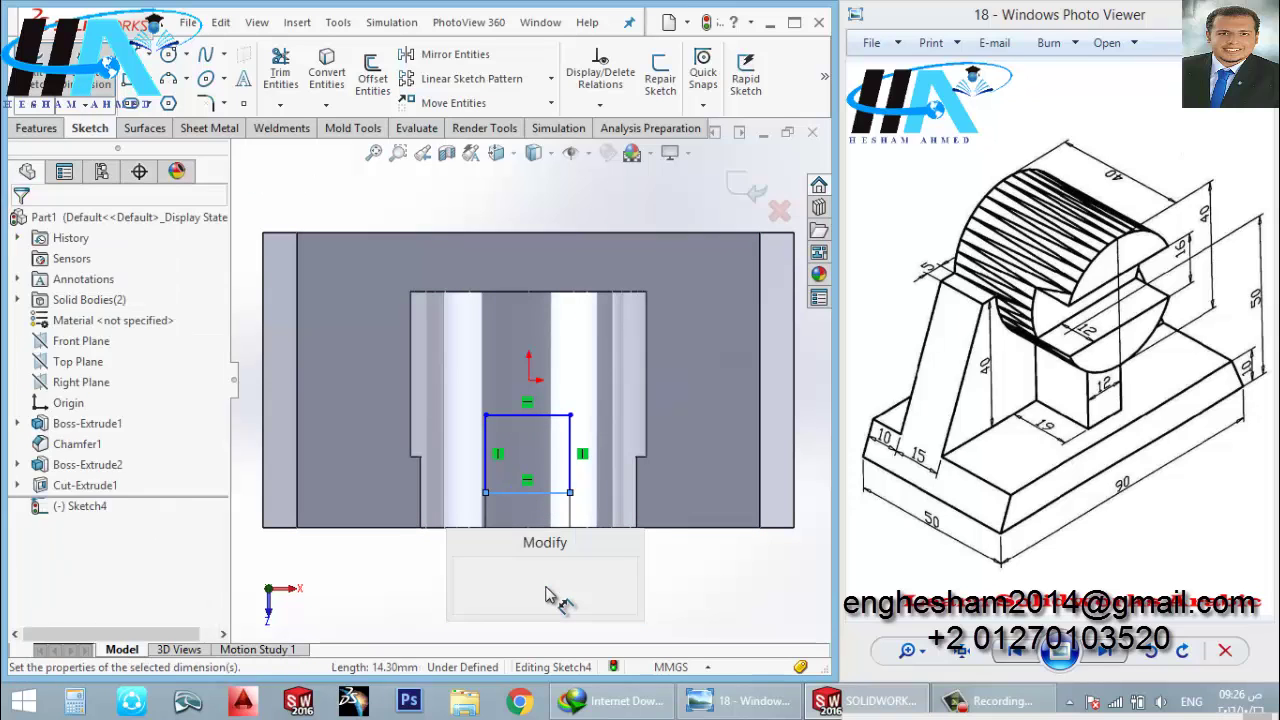
text(12)
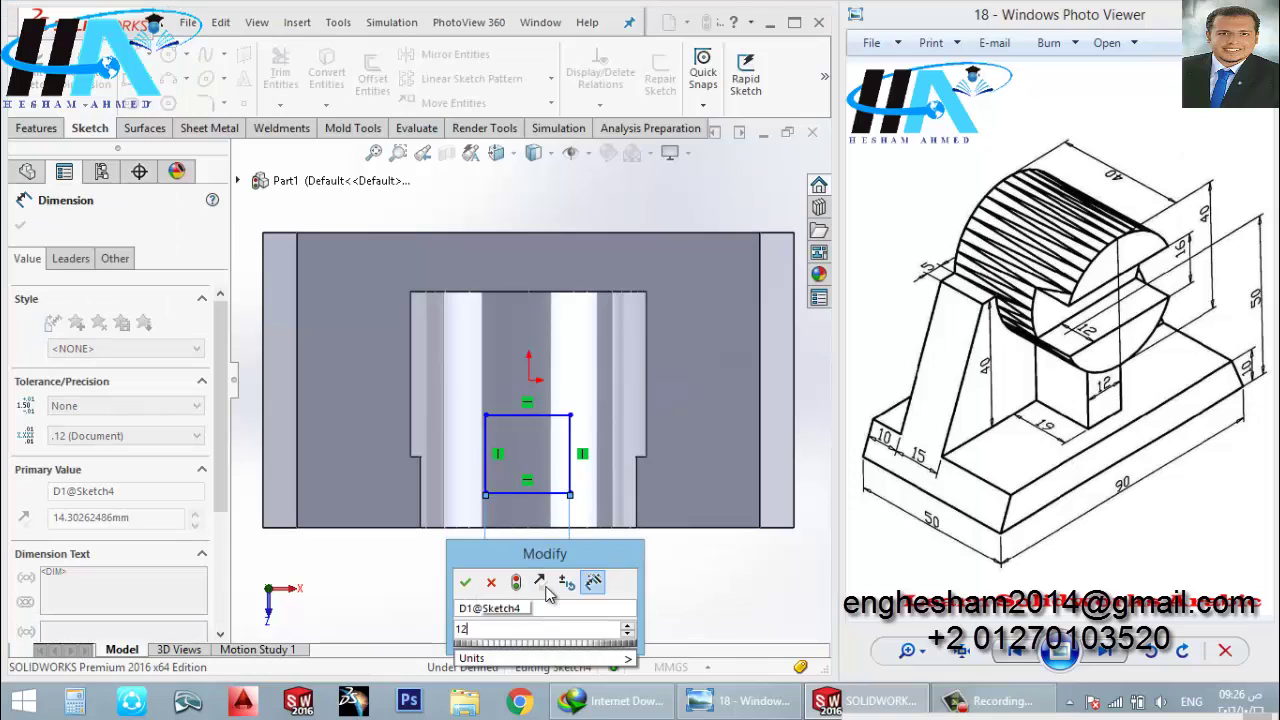
key(Return)
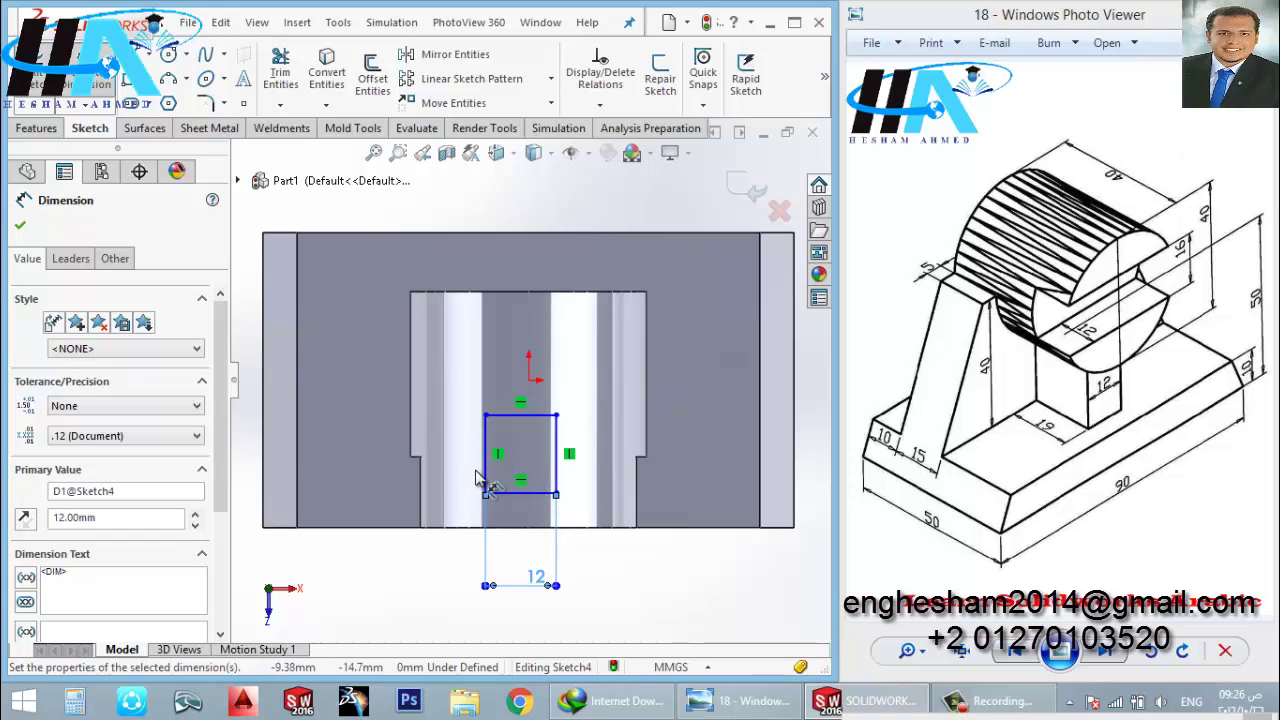
click(486, 470)
click(460, 455)
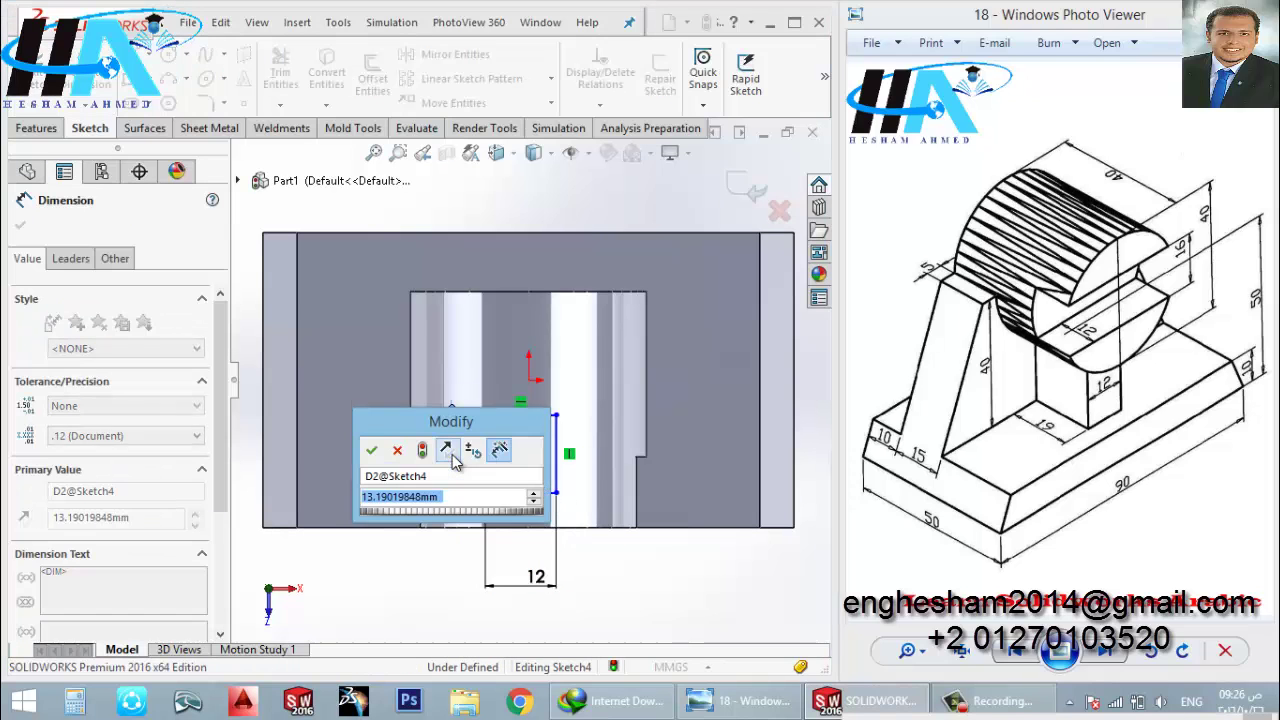
text(19)
key(Return)
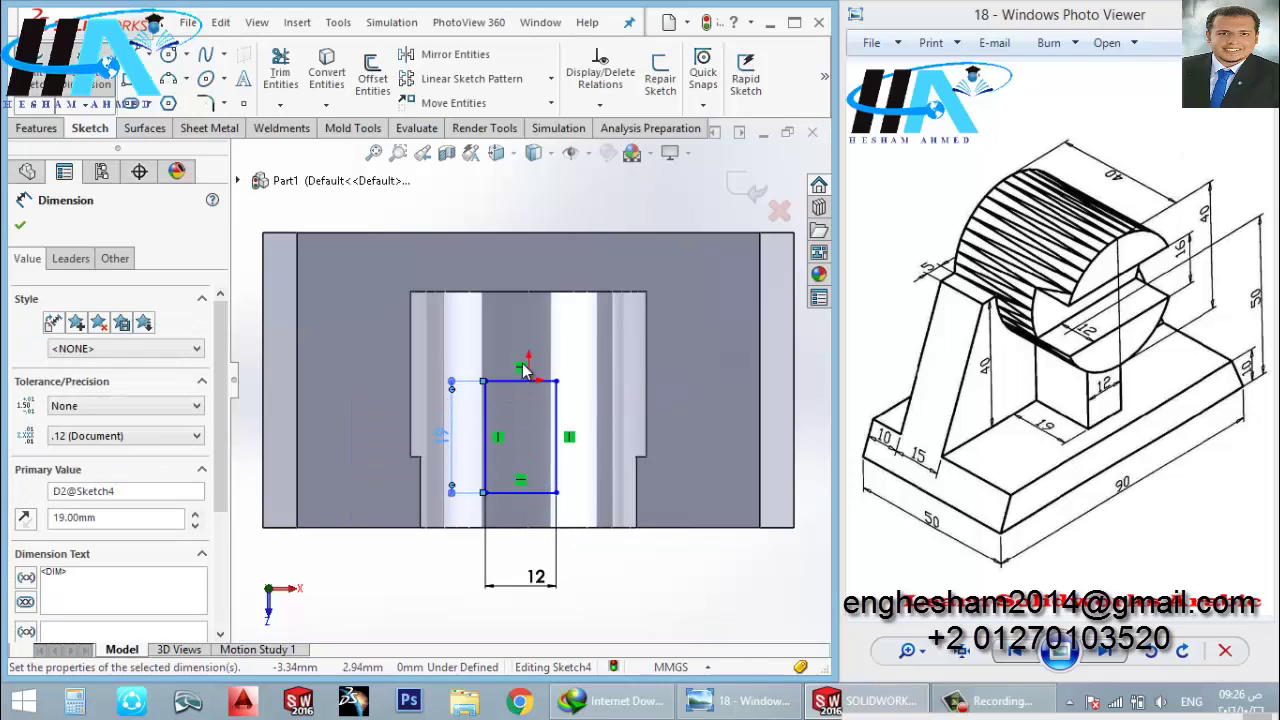
- Locate it 25 mm (15+10) from the base's far edge and 6 mm from the origin, then exit
click(507, 381)
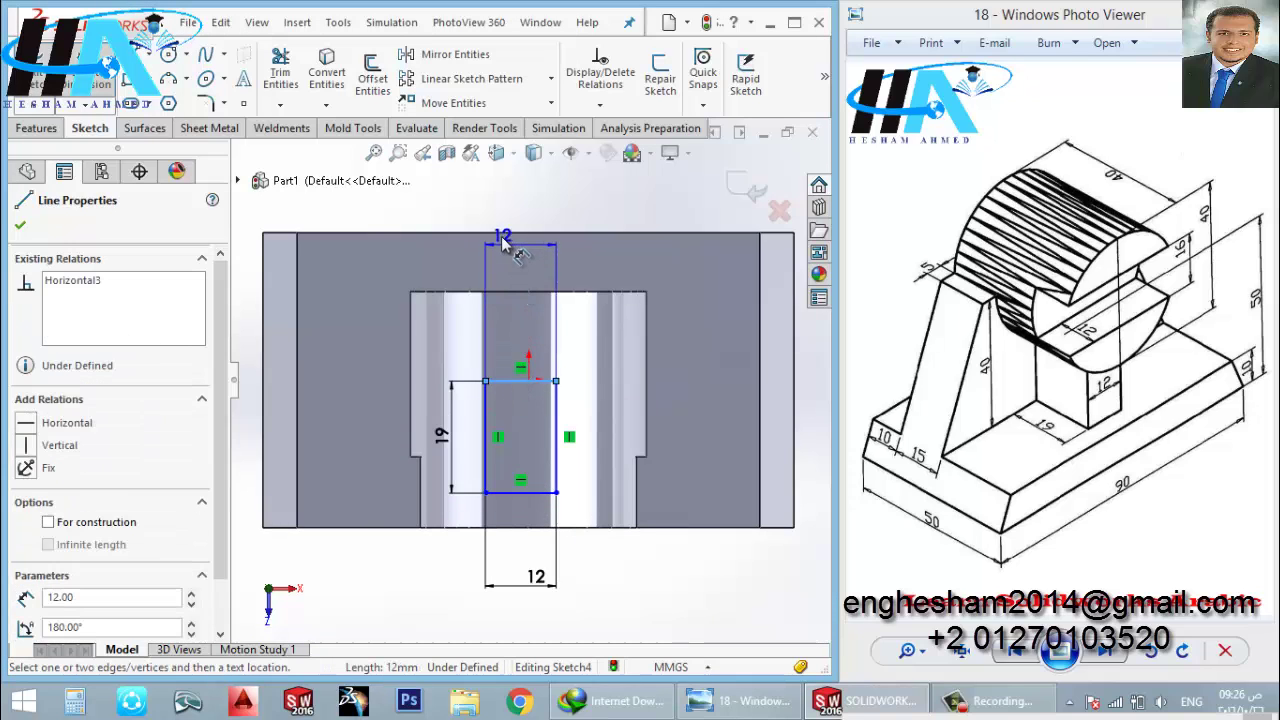
click(514, 234)
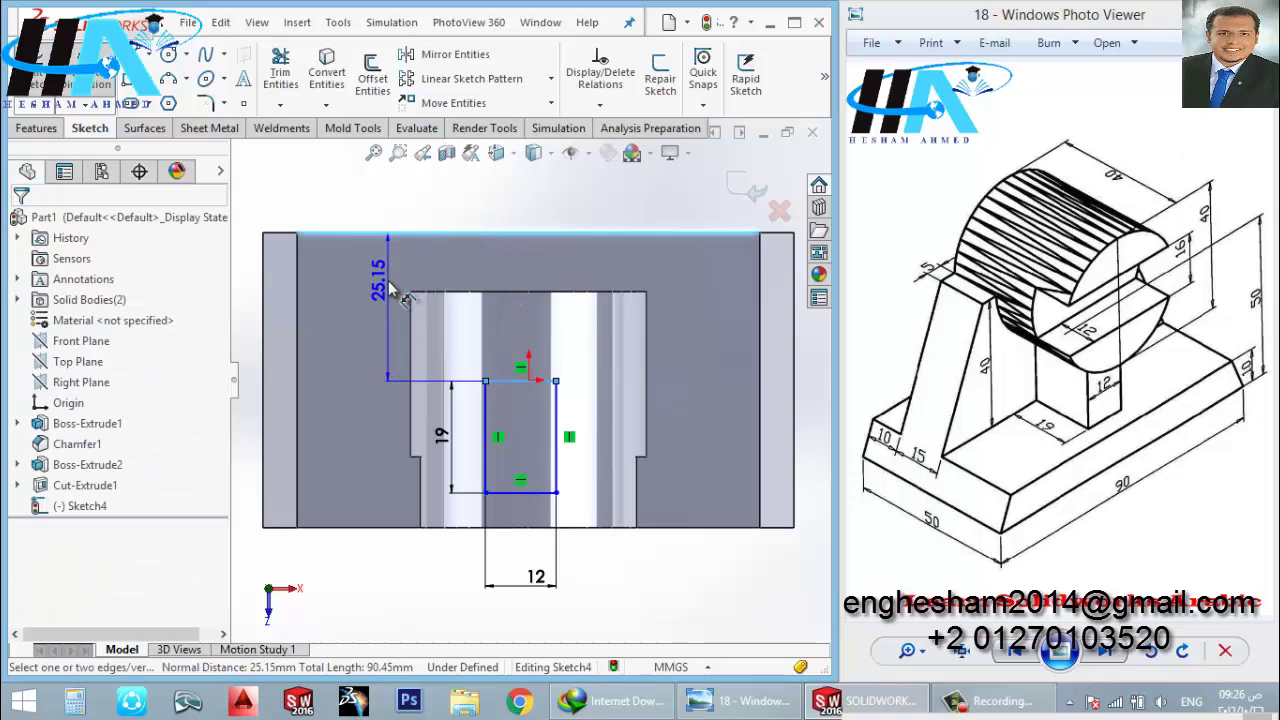
click(390, 288)
text(1)
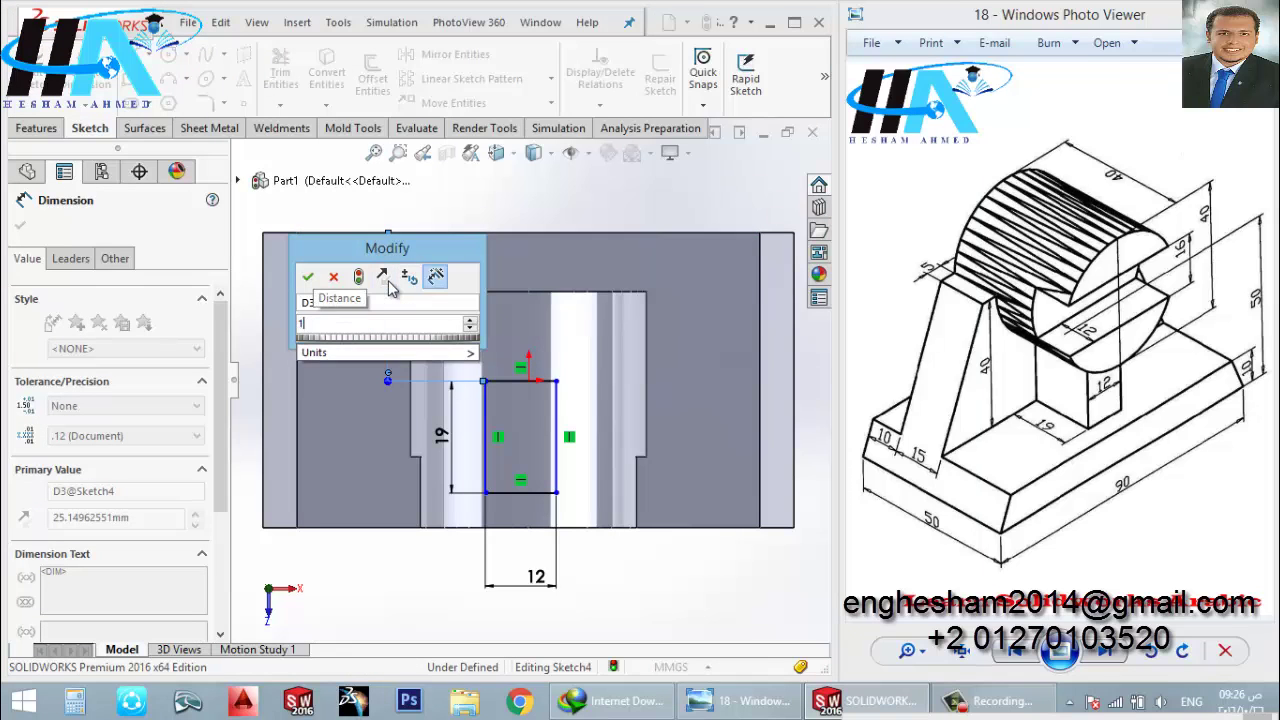
text(5+10)
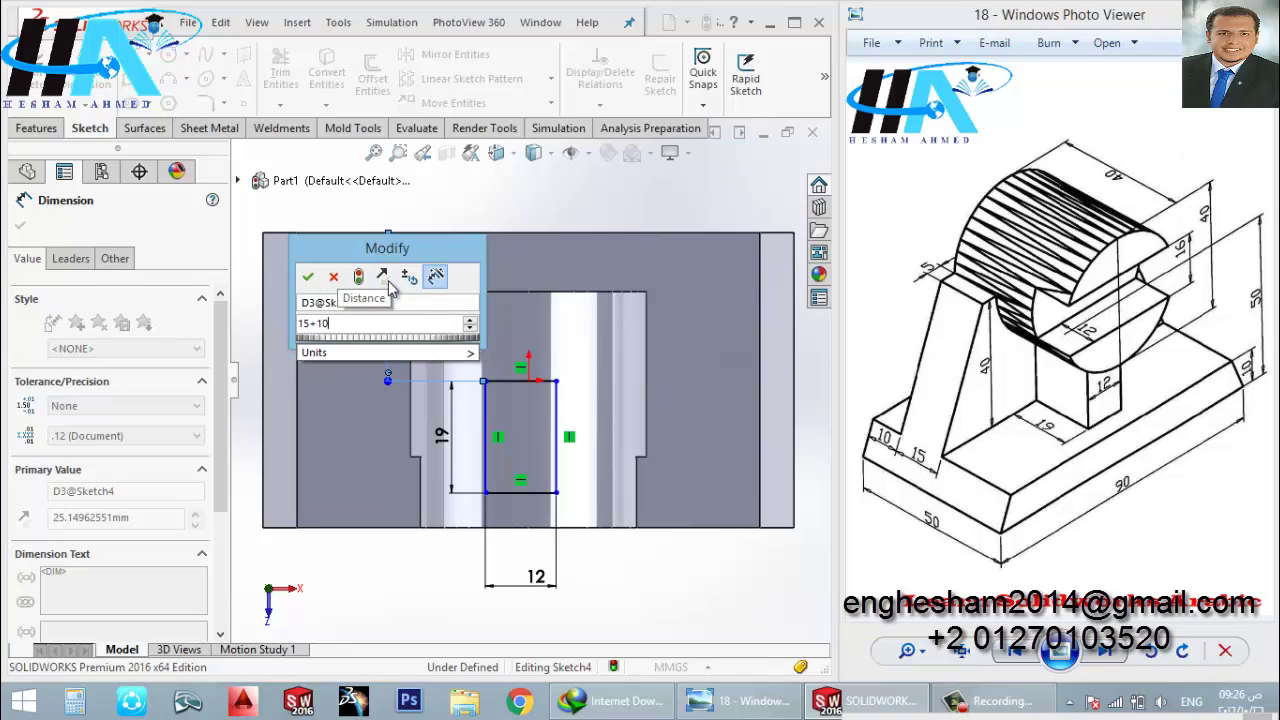
key(Return)
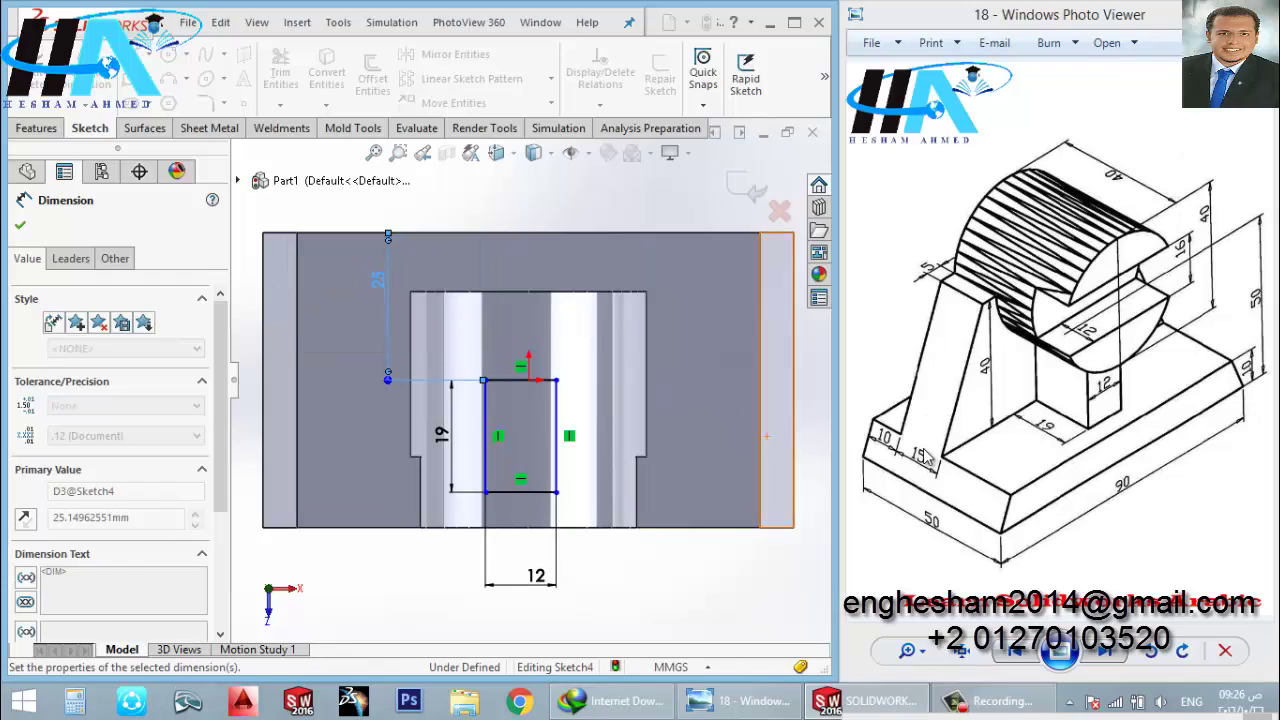
click(485, 491)
click(528, 382)
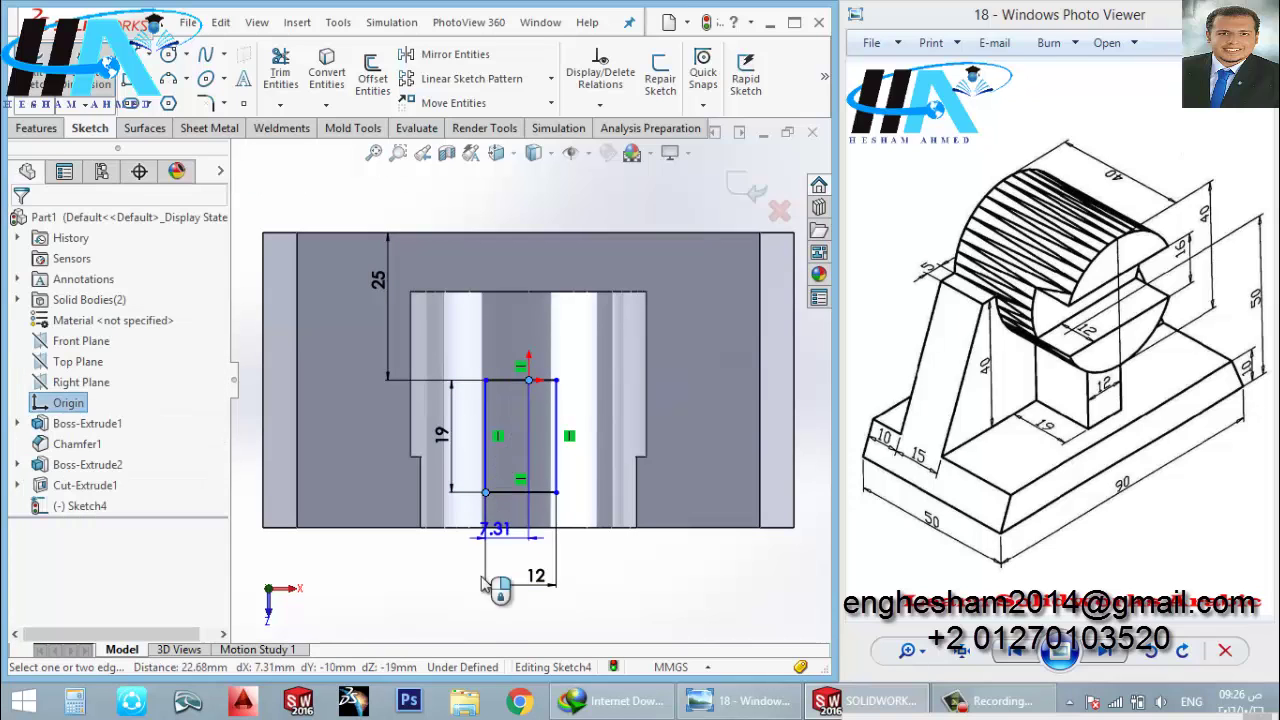
click(512, 630)
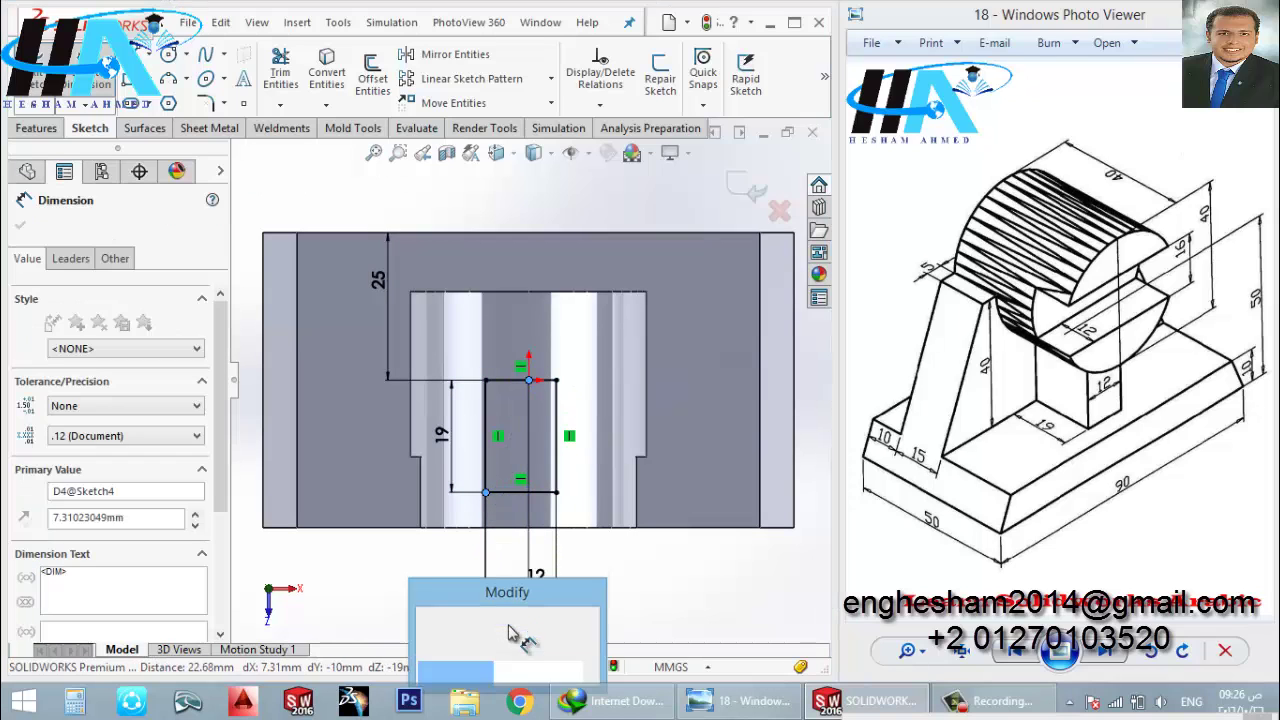
text(6)
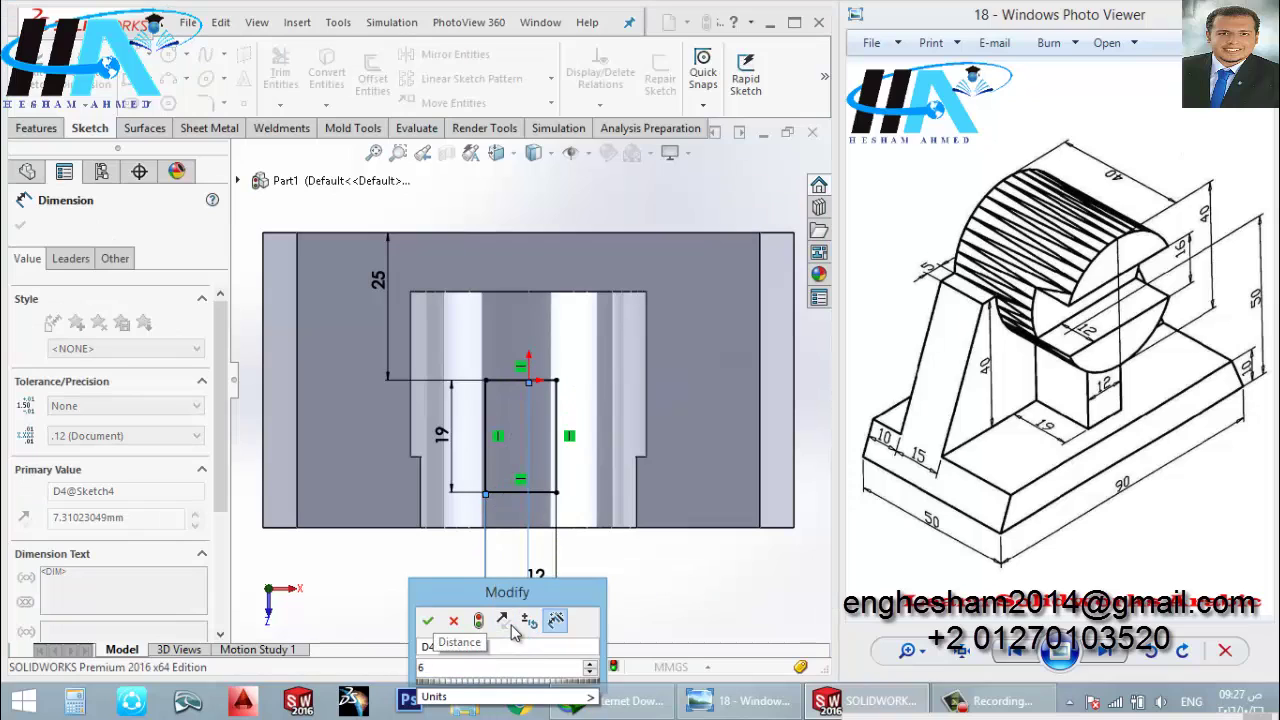
key(Return)
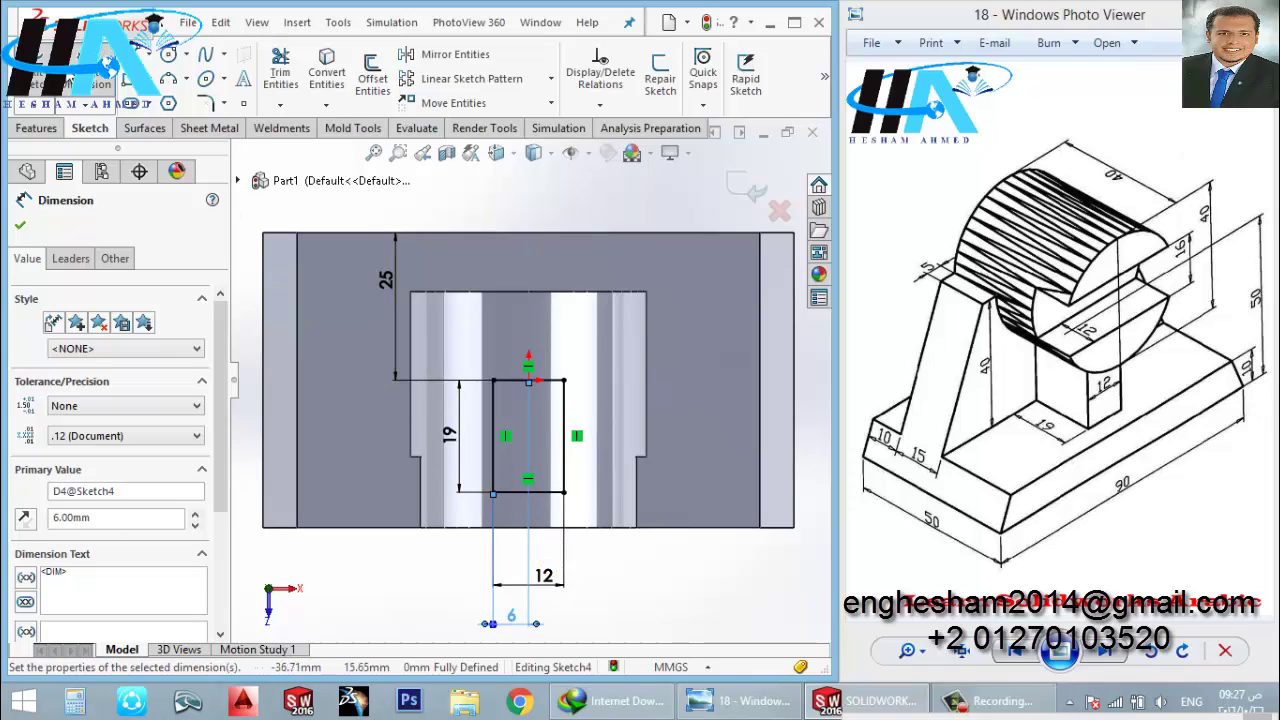
click(36, 80)
- Extrude the 12 by 19 mm rectangle Up To Next so the block meets the cylinder
click(36, 82)
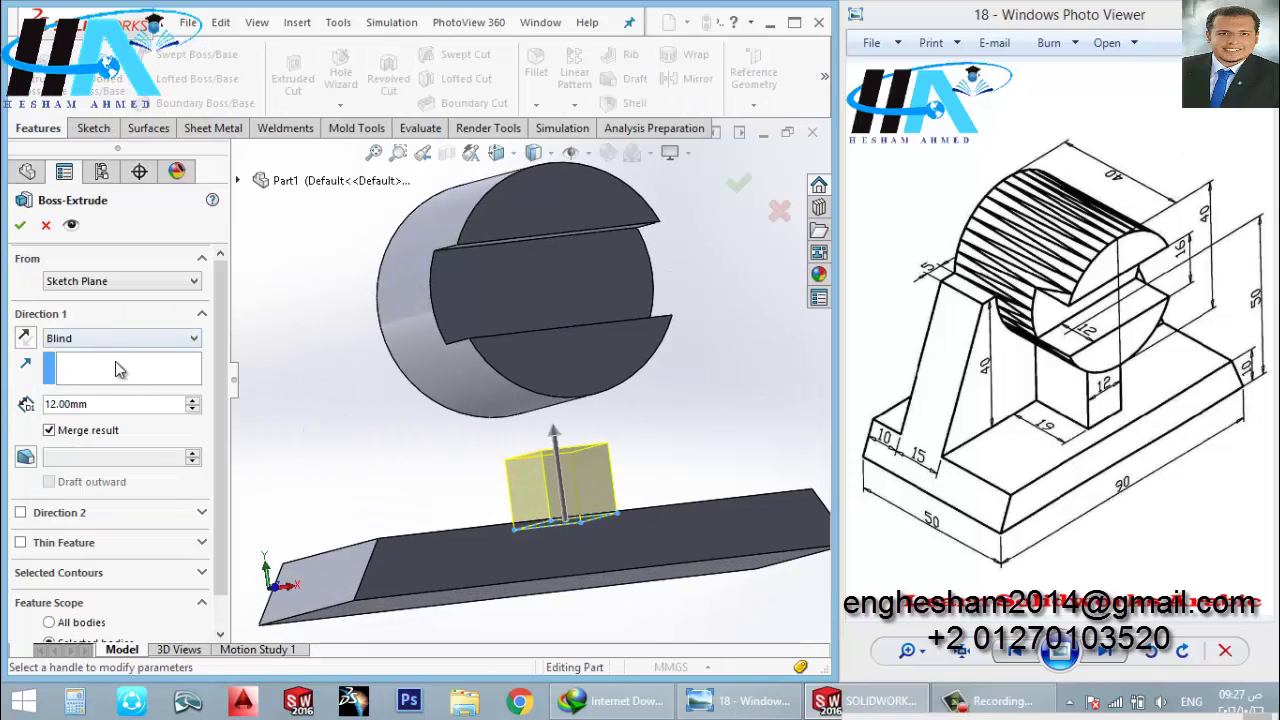
click(118, 345)
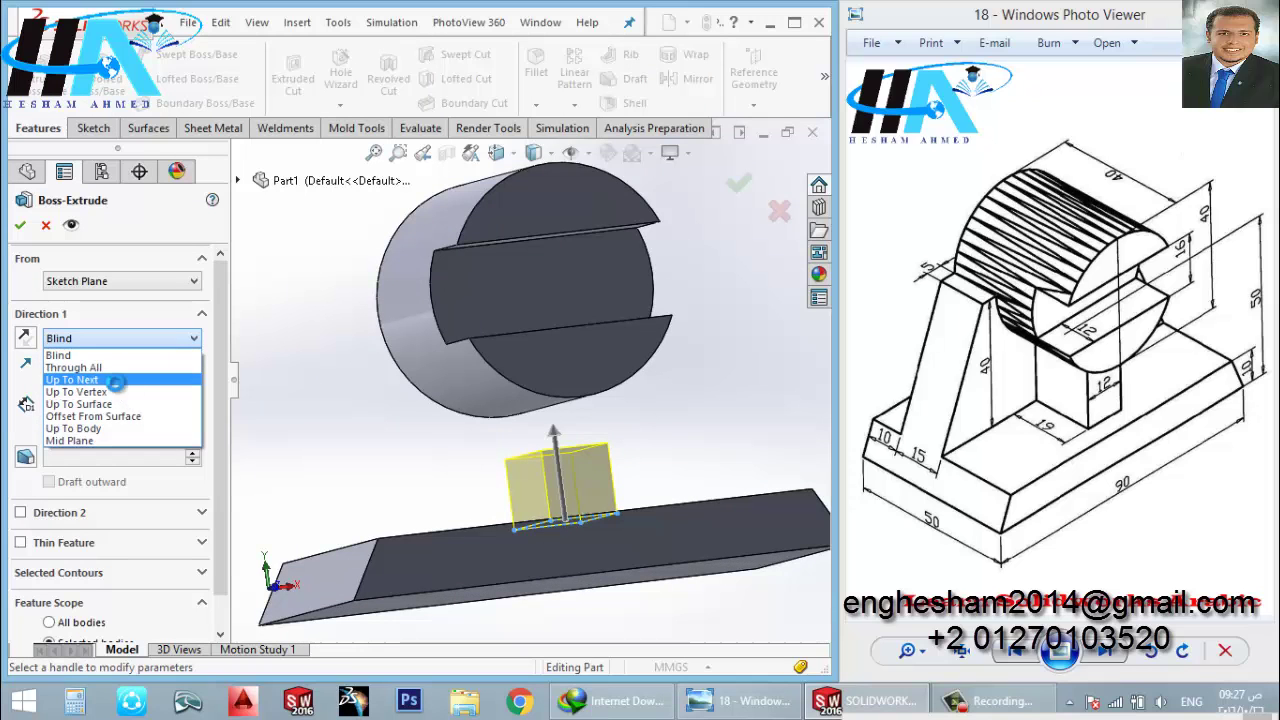
click(75, 377)
click(17, 228)
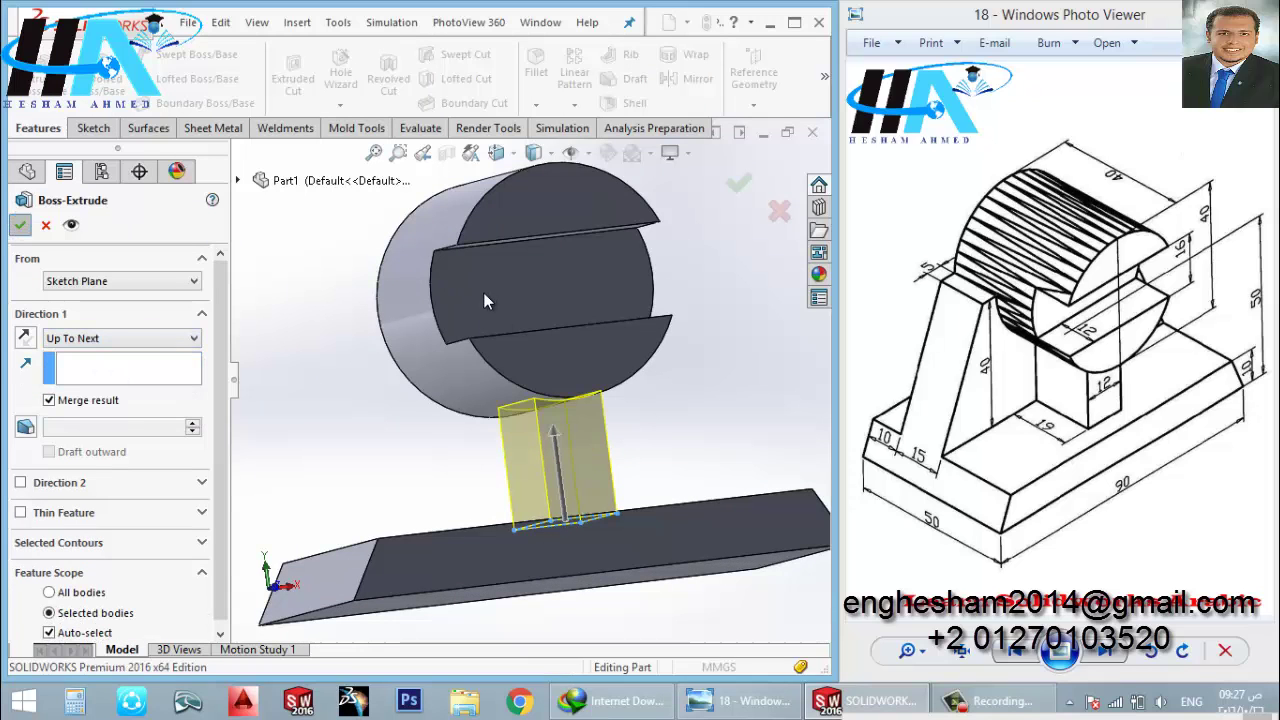
mouse_move(483, 292)
middle_down()
mouse_move(531, 396)
mouse_move(532, 447)
middle_up()
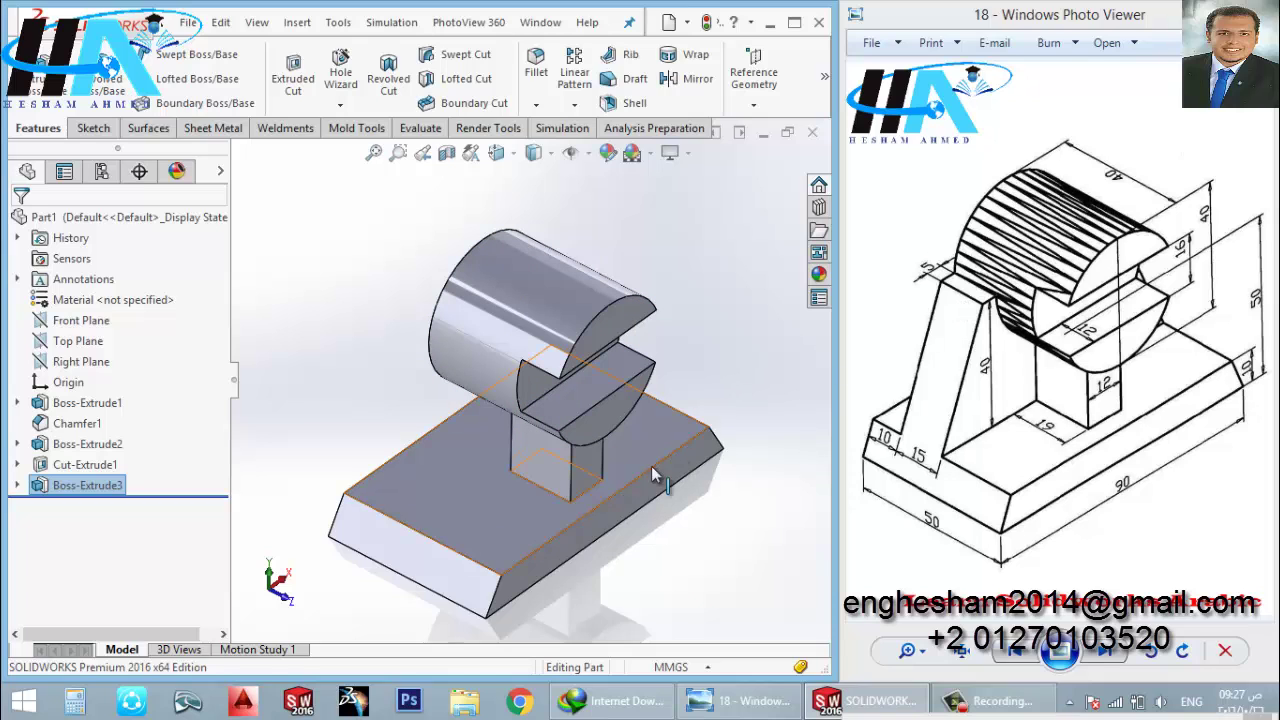
click(425, 495)
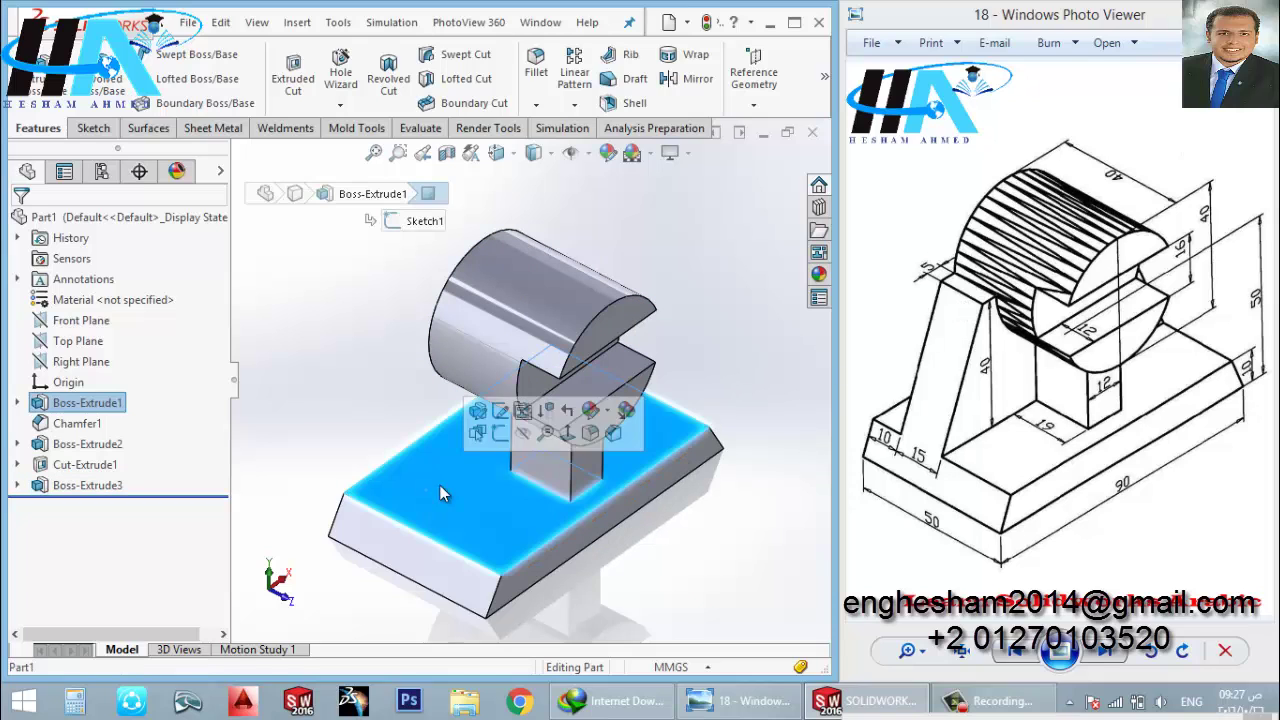
- Start Sketch5 on the base's top face, view it Normal To, and draw a corner rectangle across the block
click(505, 432)
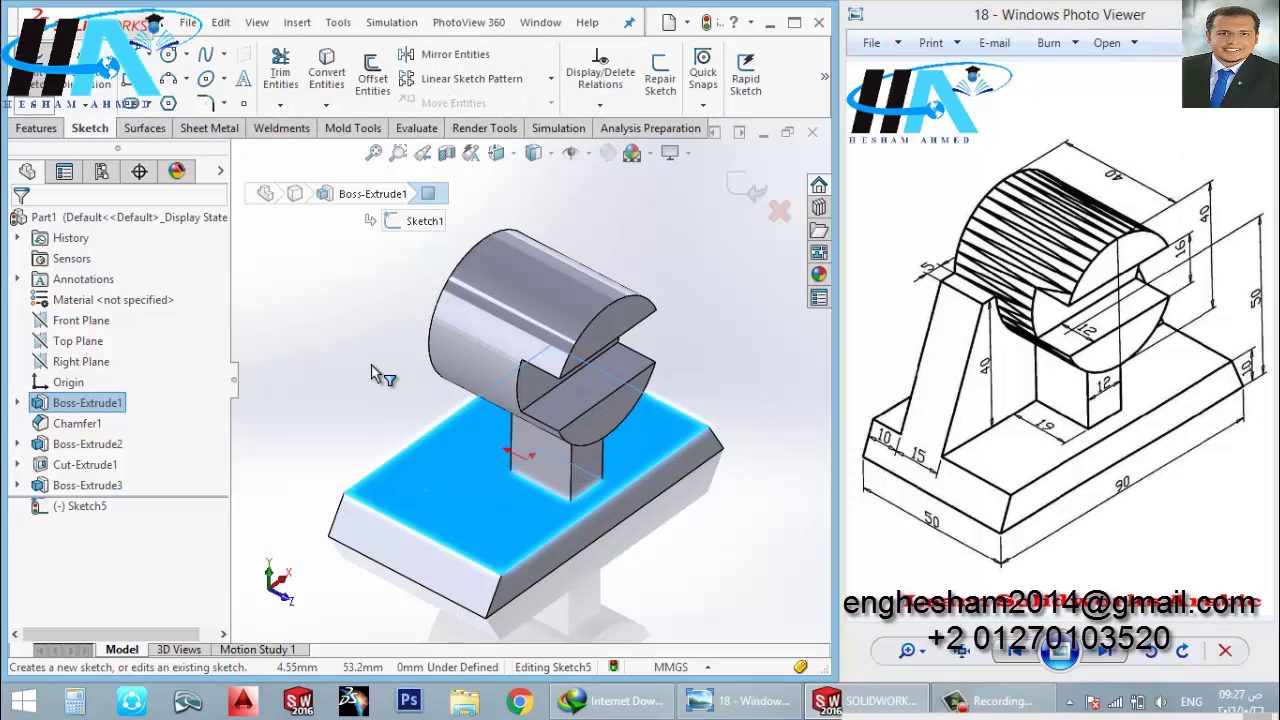
key(space)
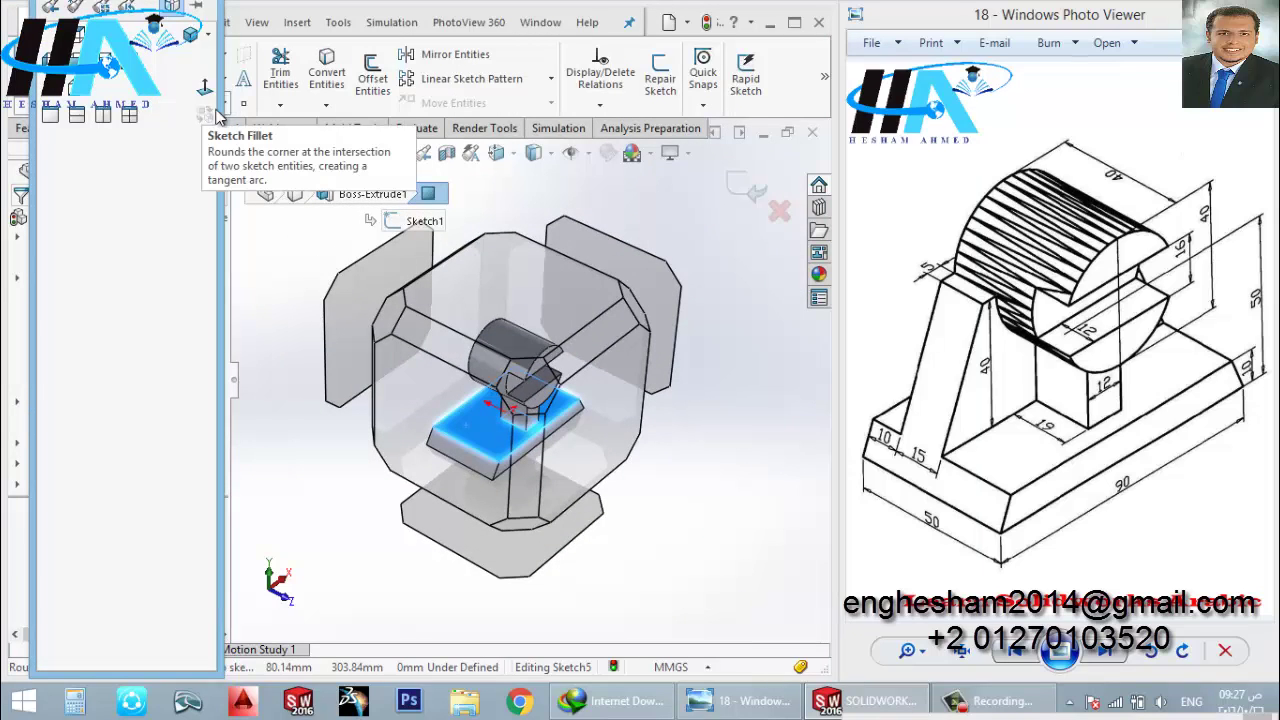
click(205, 88)
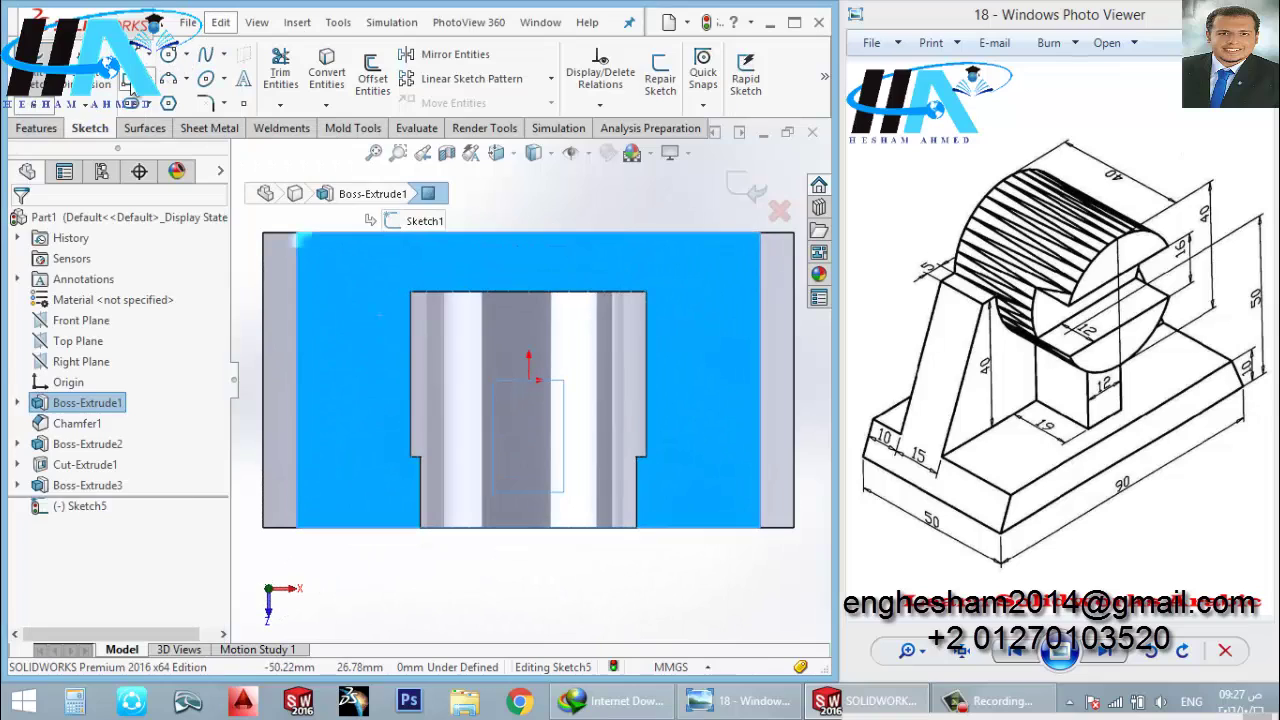
click(129, 83)
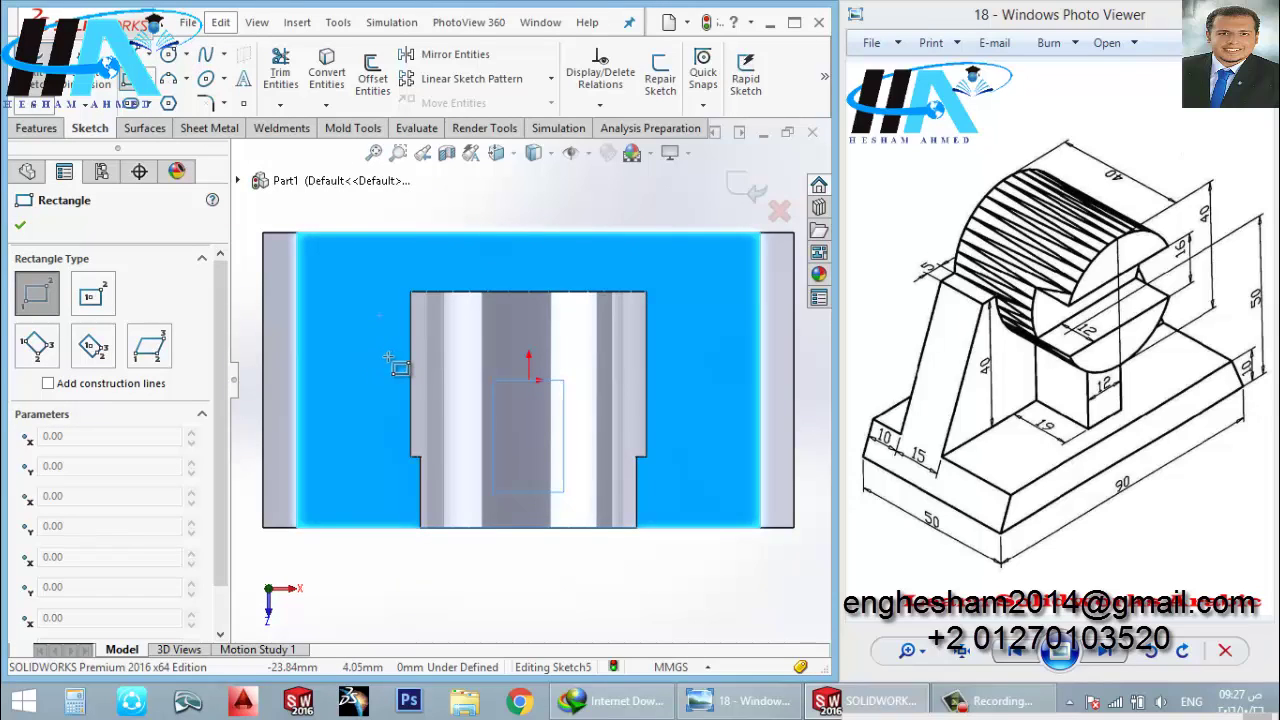
click(389, 357)
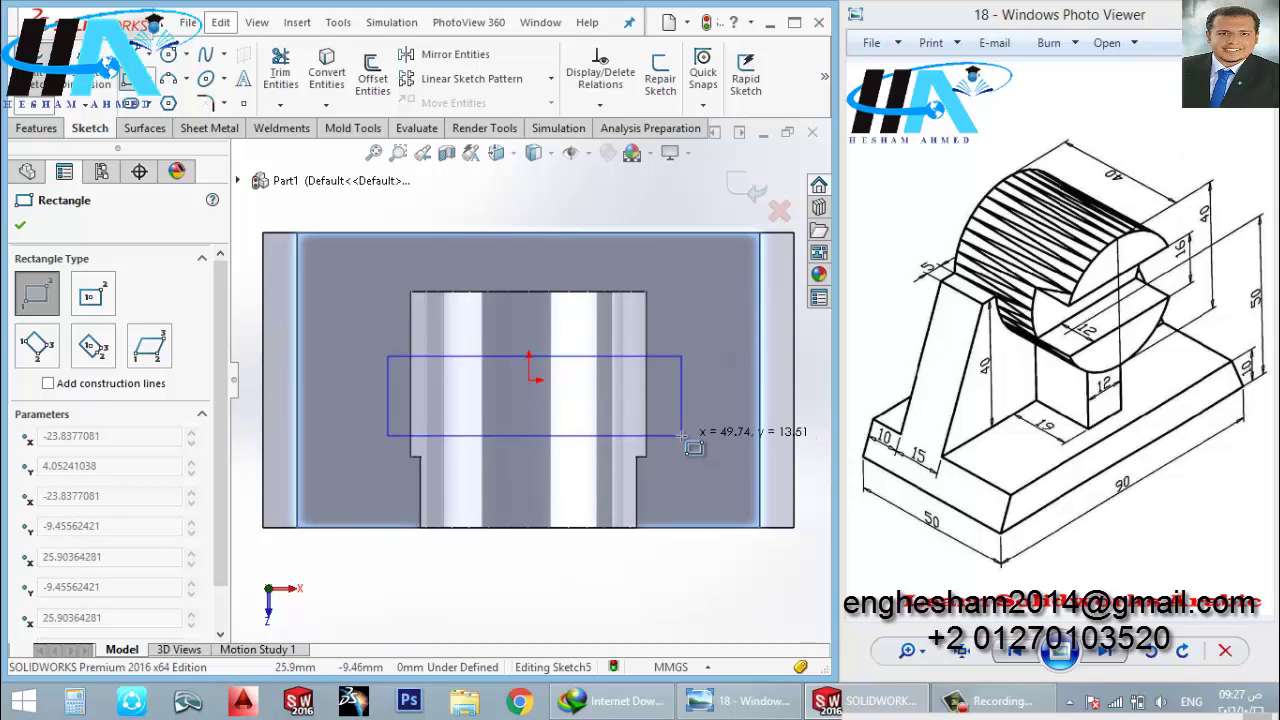
click(681, 435)
key(Escape)
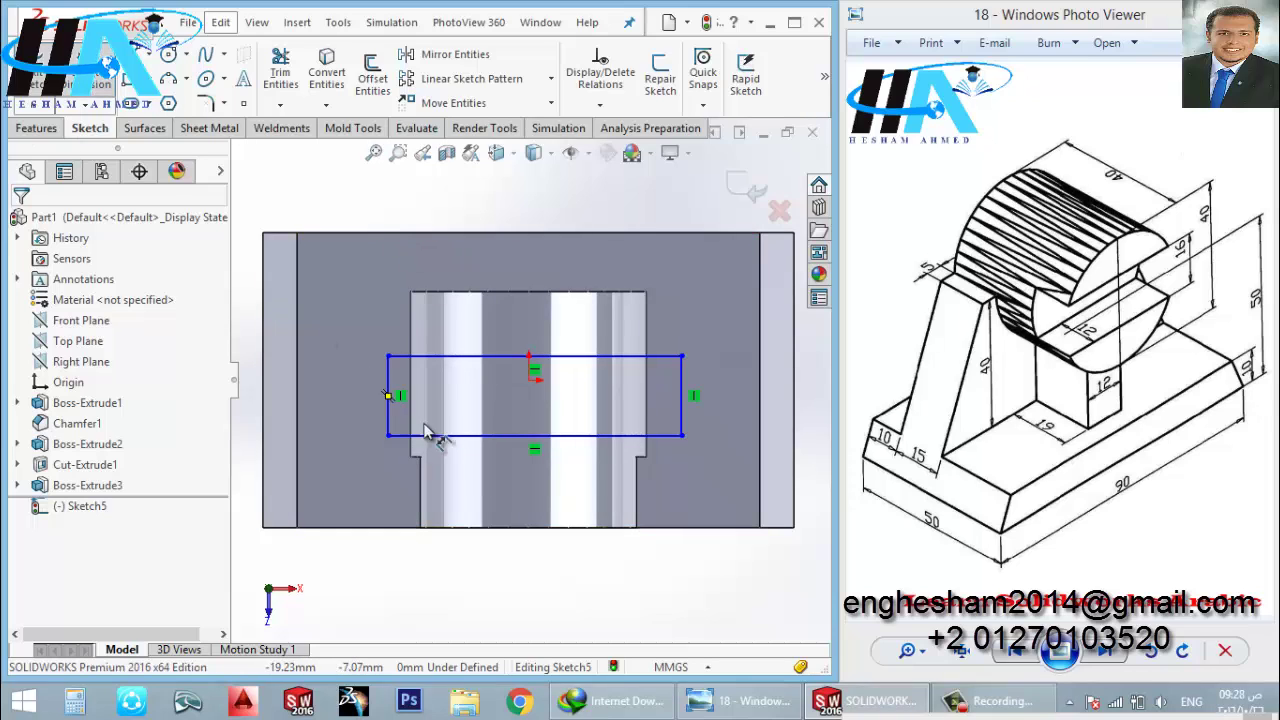
- Dimension the rectangle's height to 15 mm and its top line 10 mm from the base edge
click(390, 425)
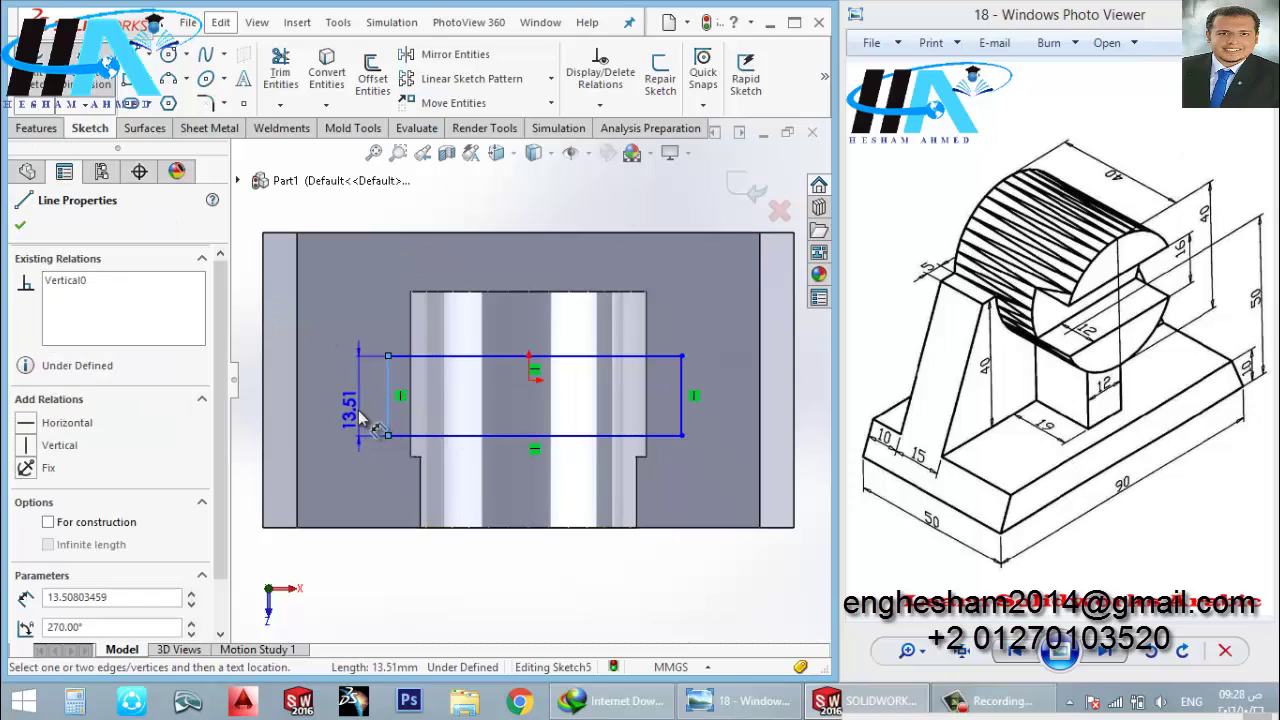
click(357, 420)
text(15)
key(Return)
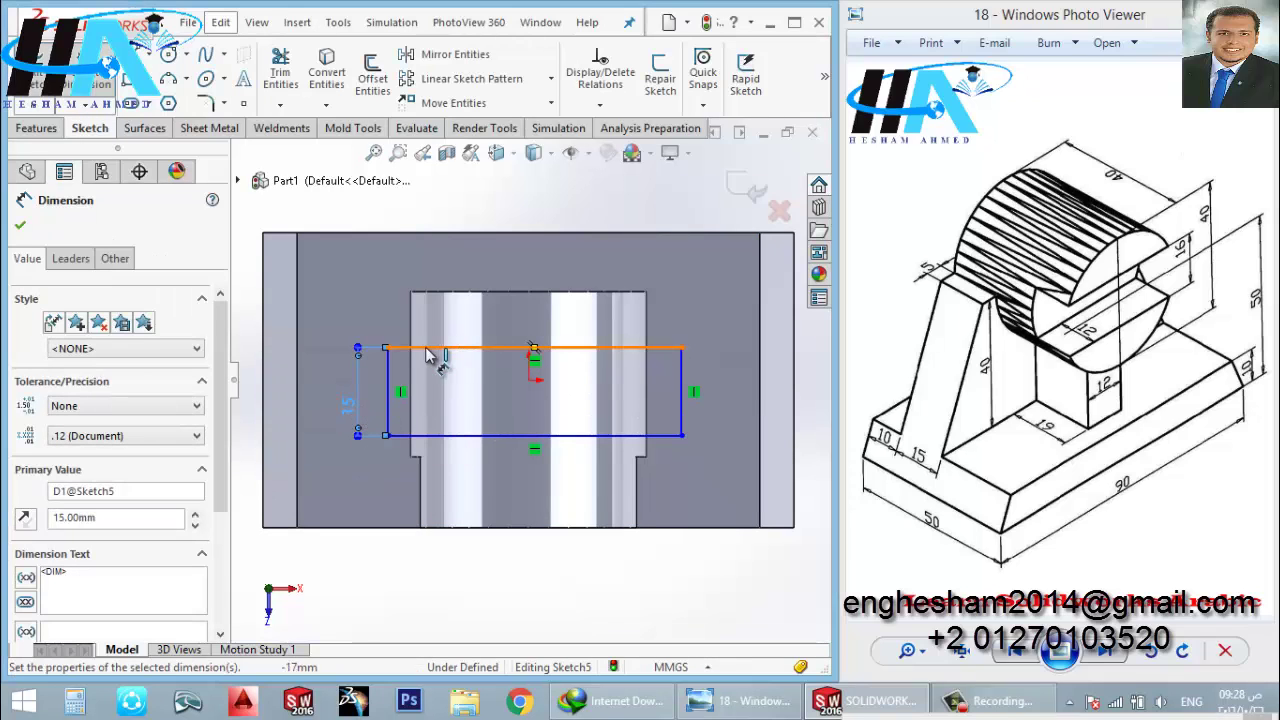
click(430, 348)
click(425, 238)
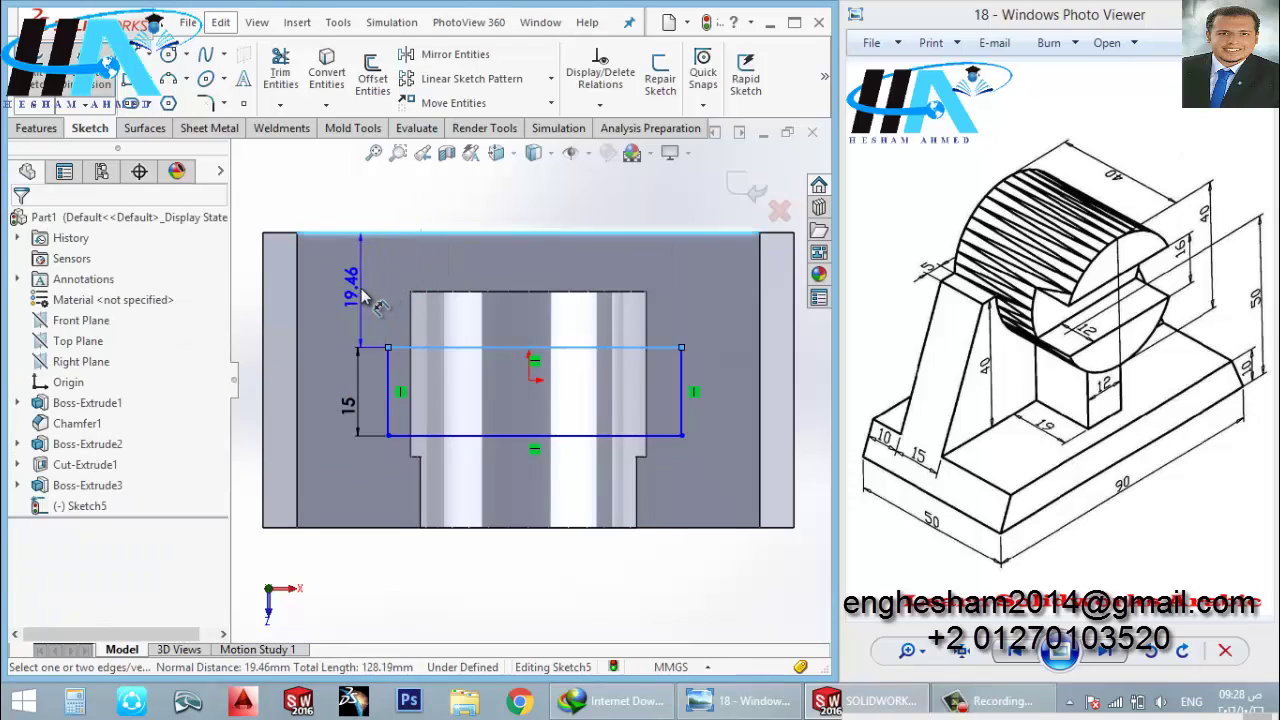
click(360, 290)
text(10)
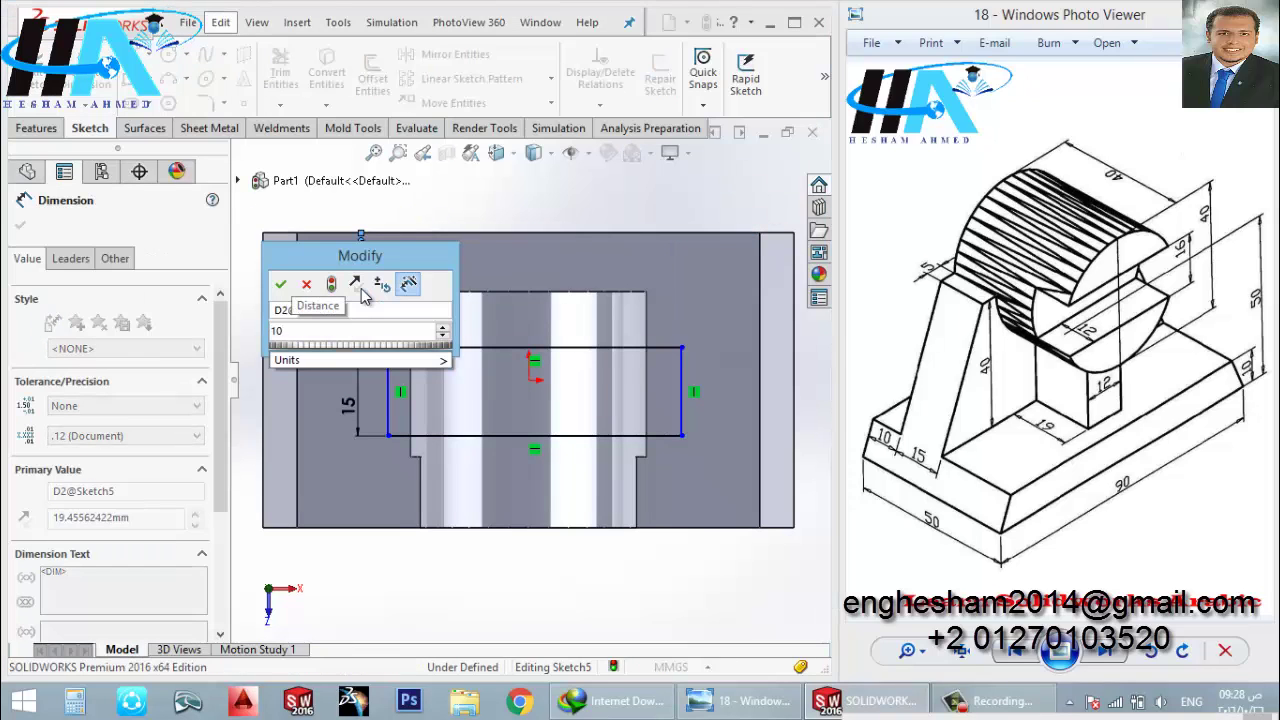
key(Return)
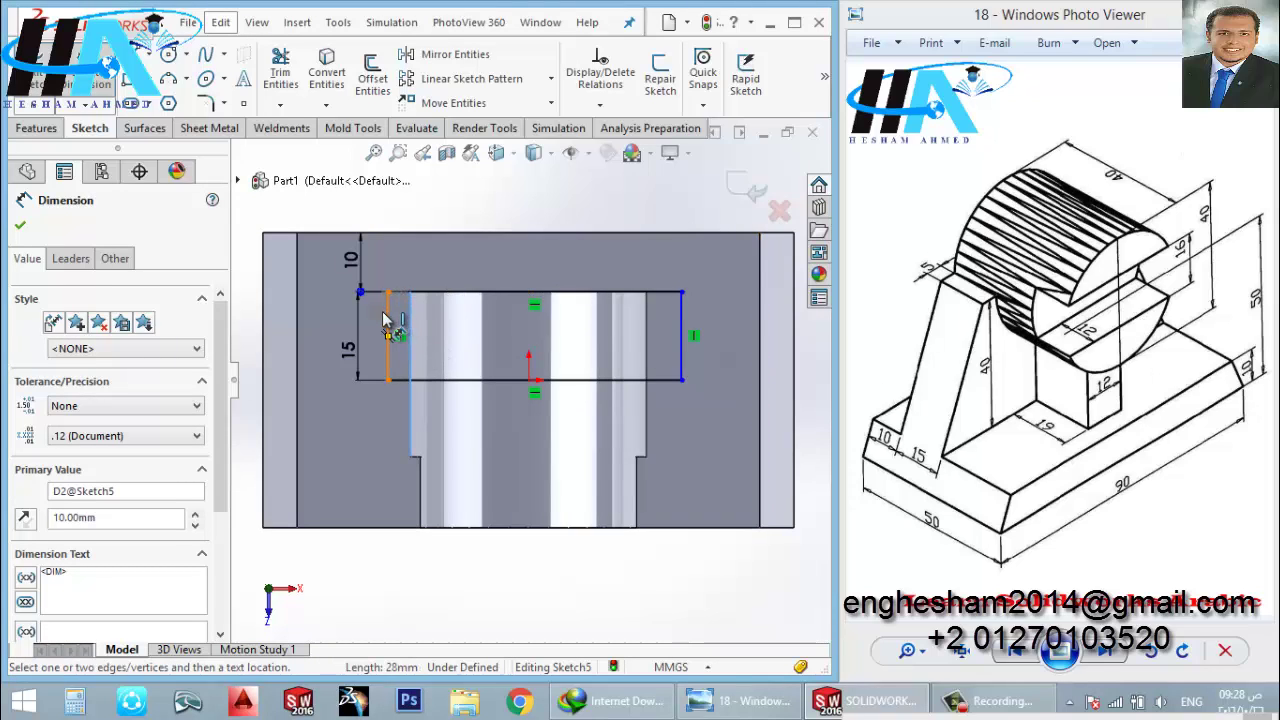
- Add the 5 mm side offset and 50 mm width, then exit the sketch
click(391, 319)
click(406, 212)
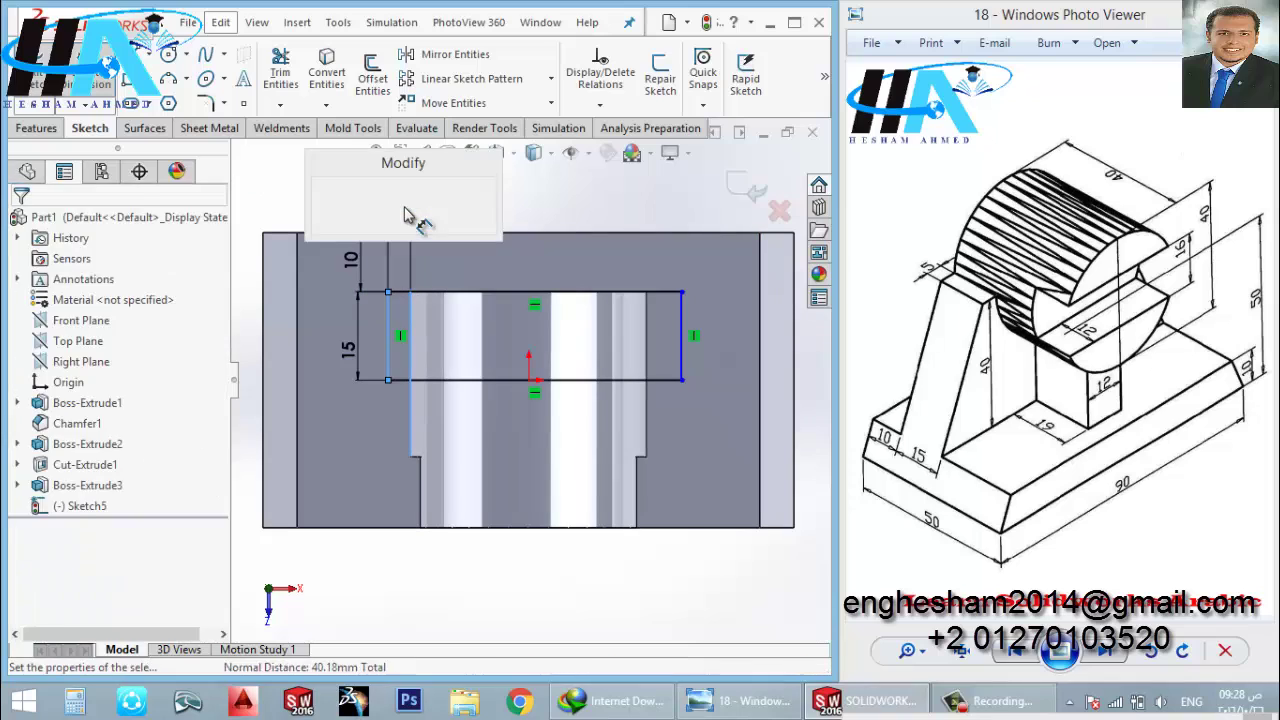
text(5)
key(Return)
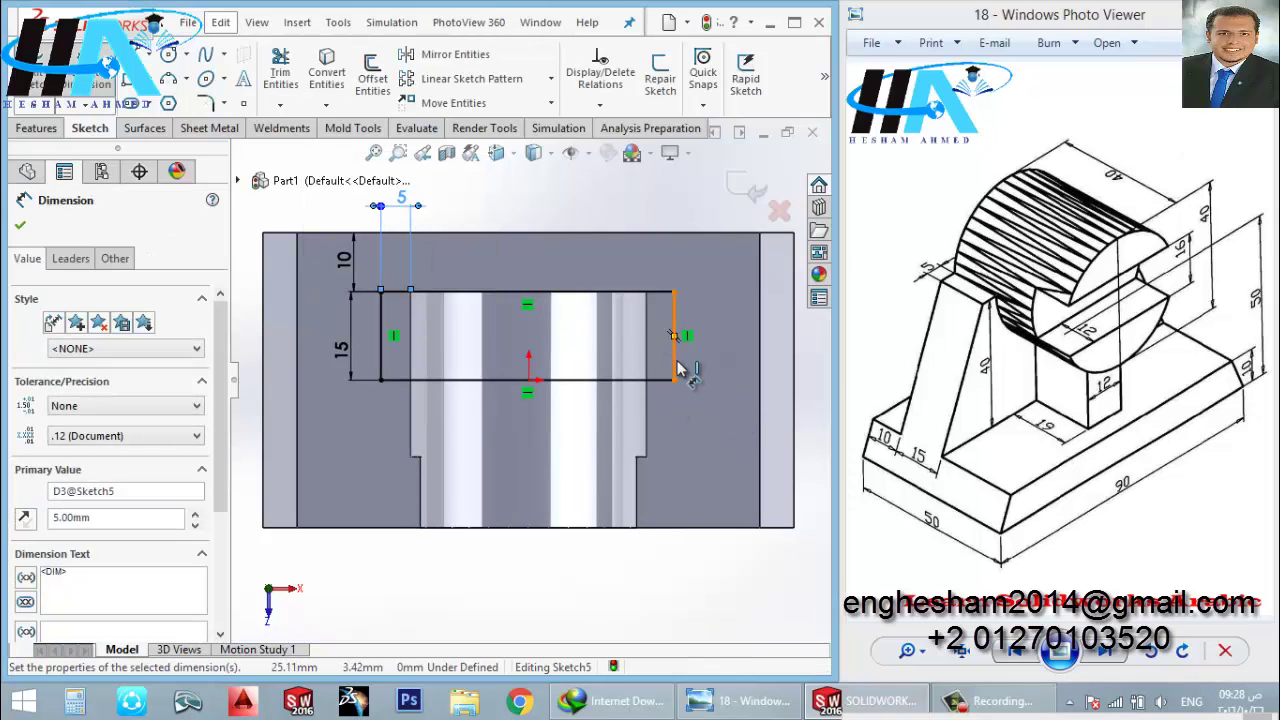
click(676, 366)
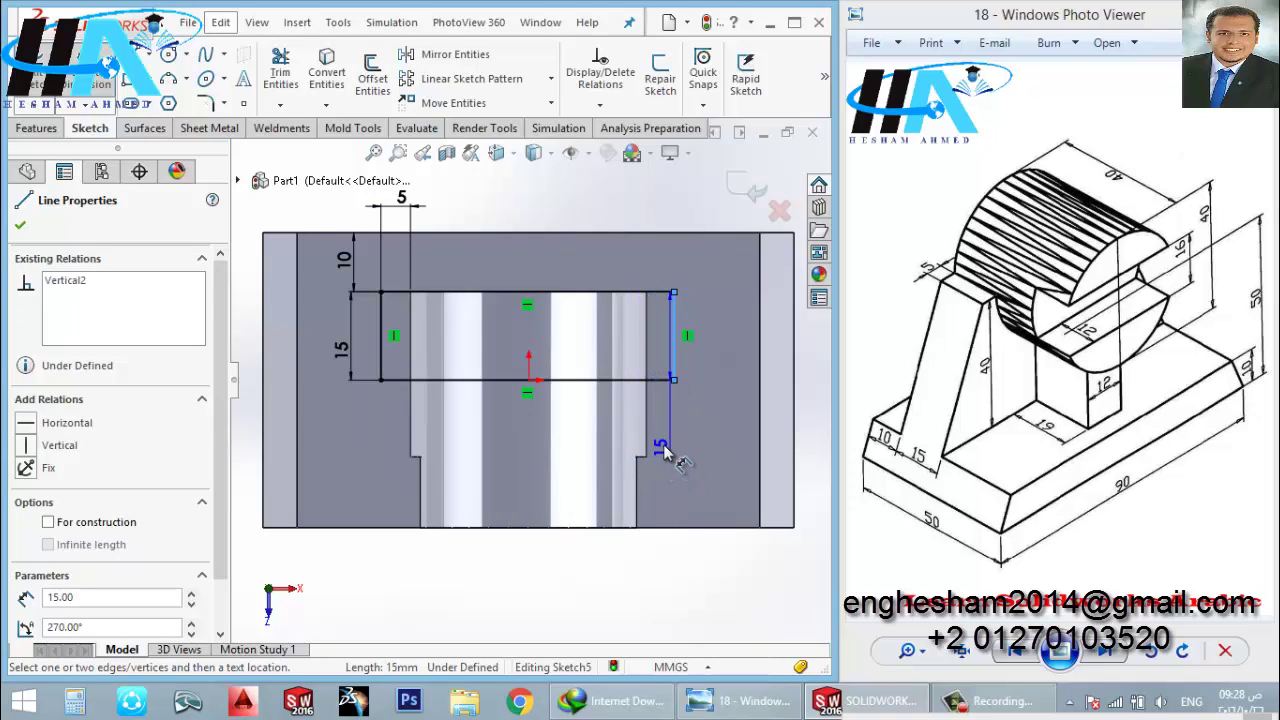
key(Escape)
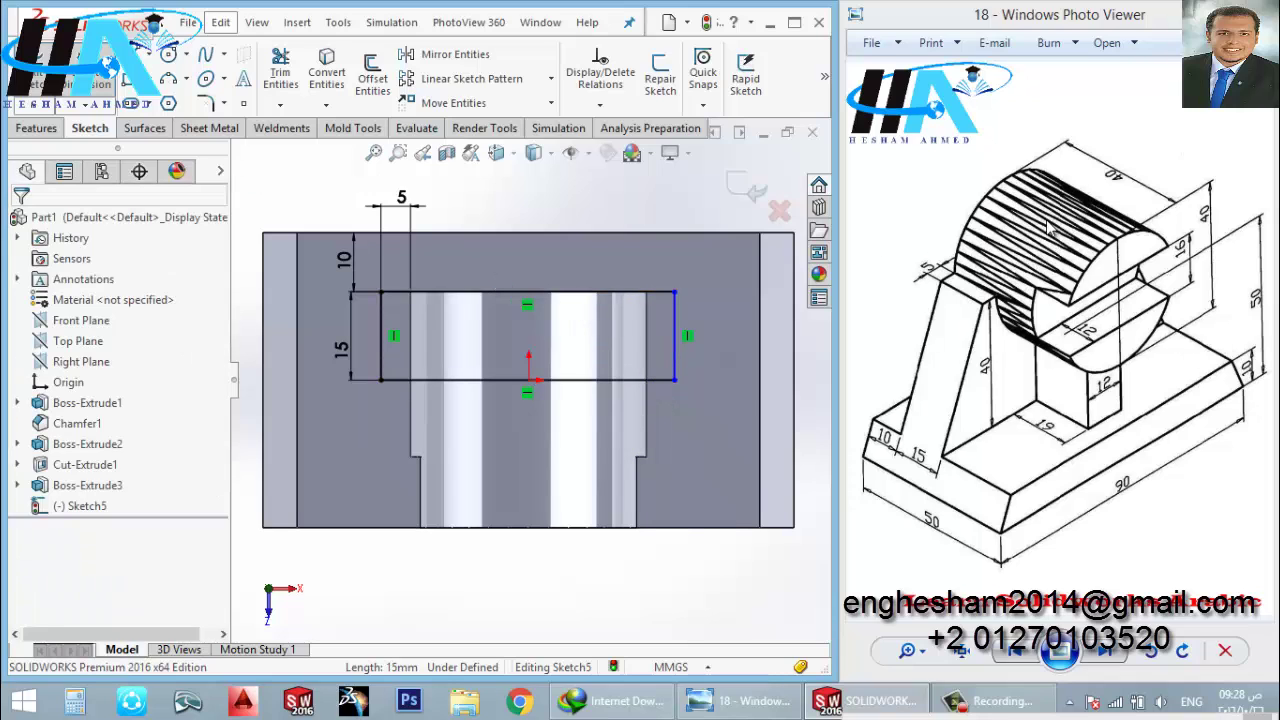
click(573, 292)
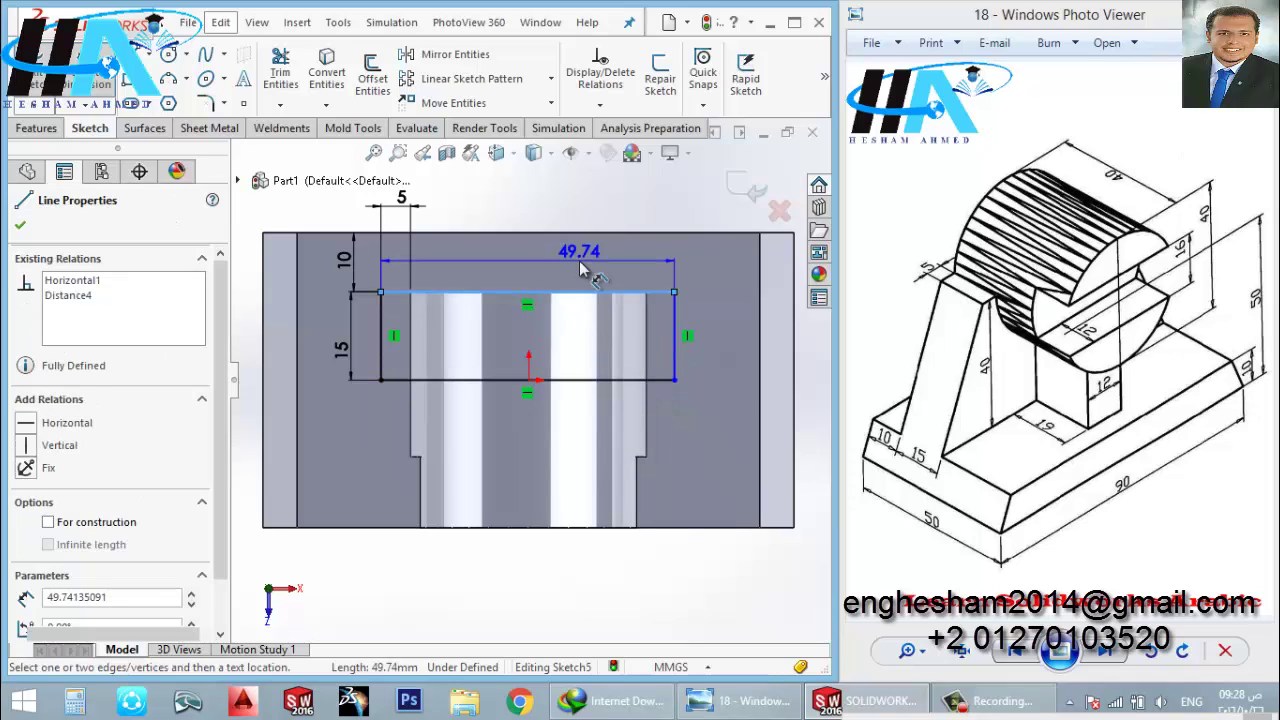
click(580, 260)
text(50)
key(Return)
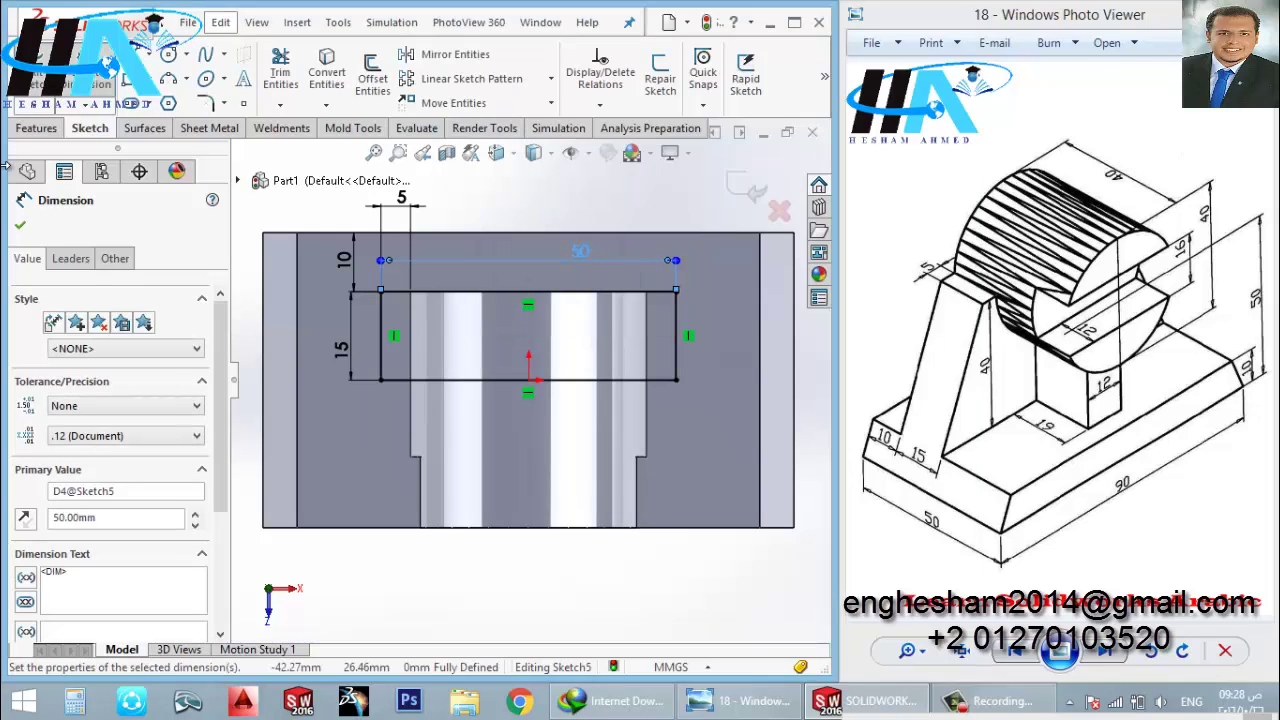
click(36, 78)
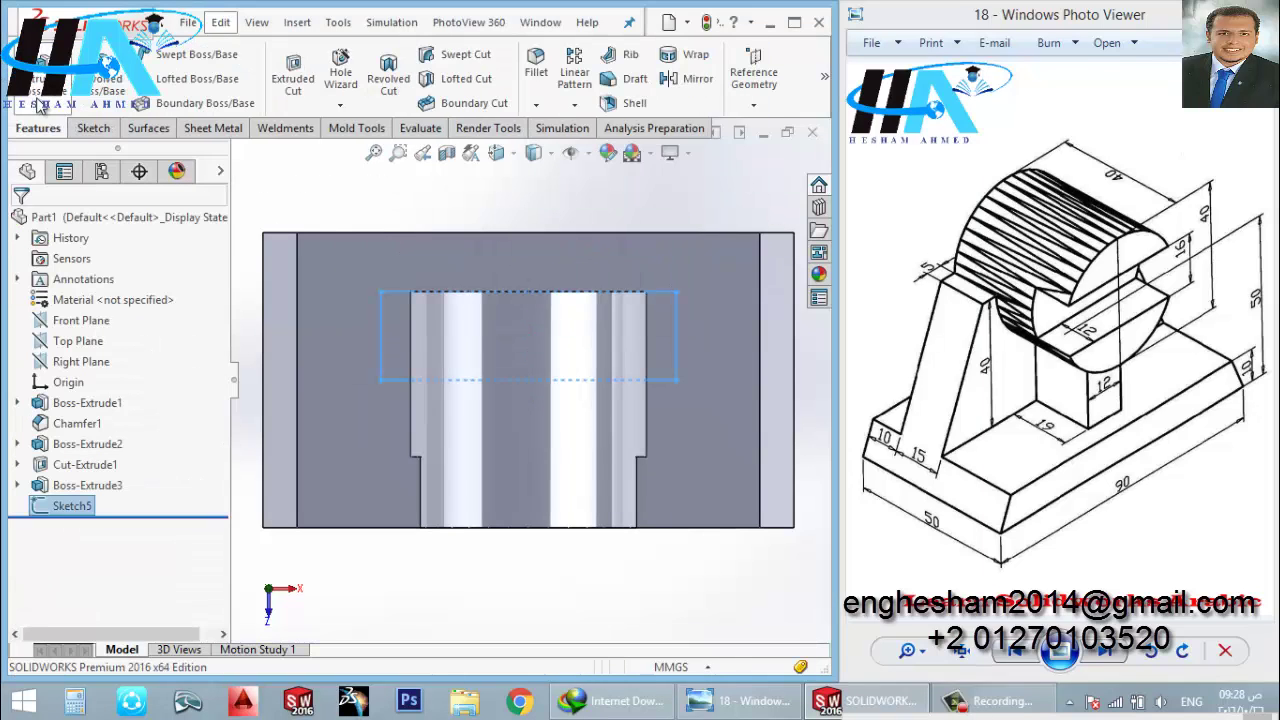
- Boss-extrude Sketch5 Blind to a depth of 40 mm, forming the upright support block
click(36, 78)
mouse_move(451, 423)
middle_down()
mouse_move(525, 260)
mouse_move(470, 275)
middle_up()
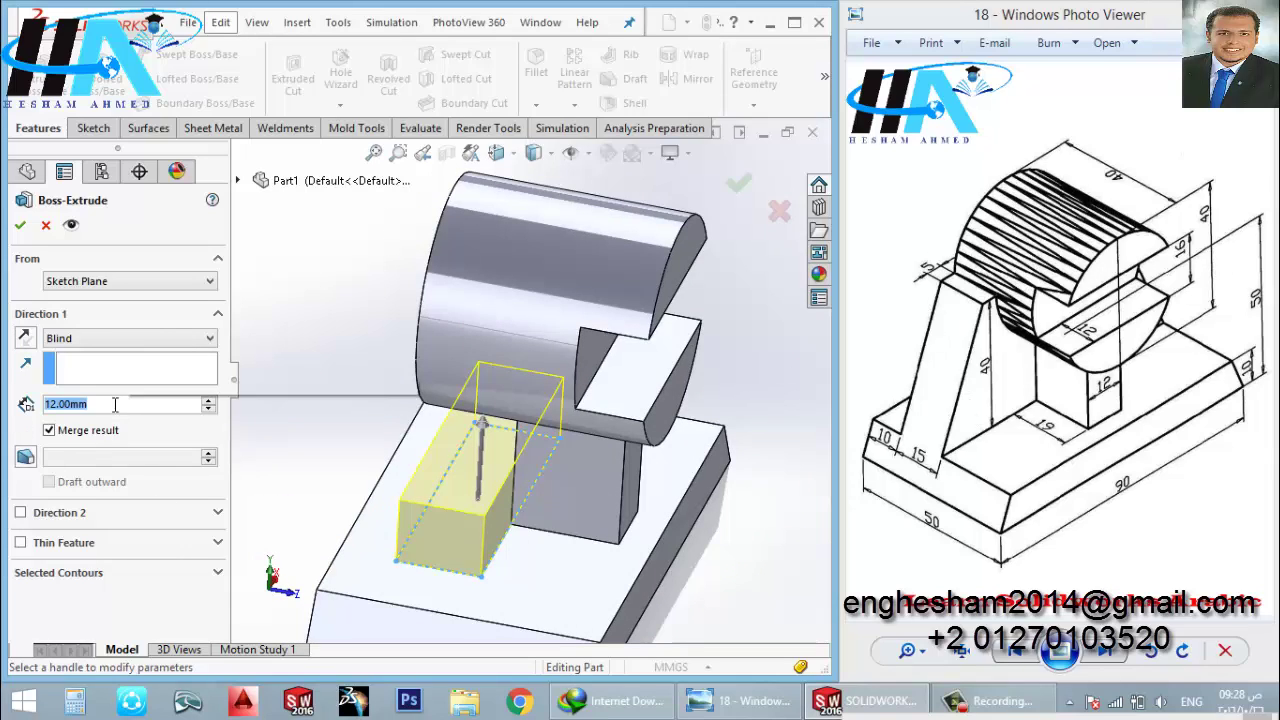
text(40)
key(Return)
mouse_move(477, 416)
middle_down()
mouse_move(513, 380)
mouse_move(335, 289)
middle_up()
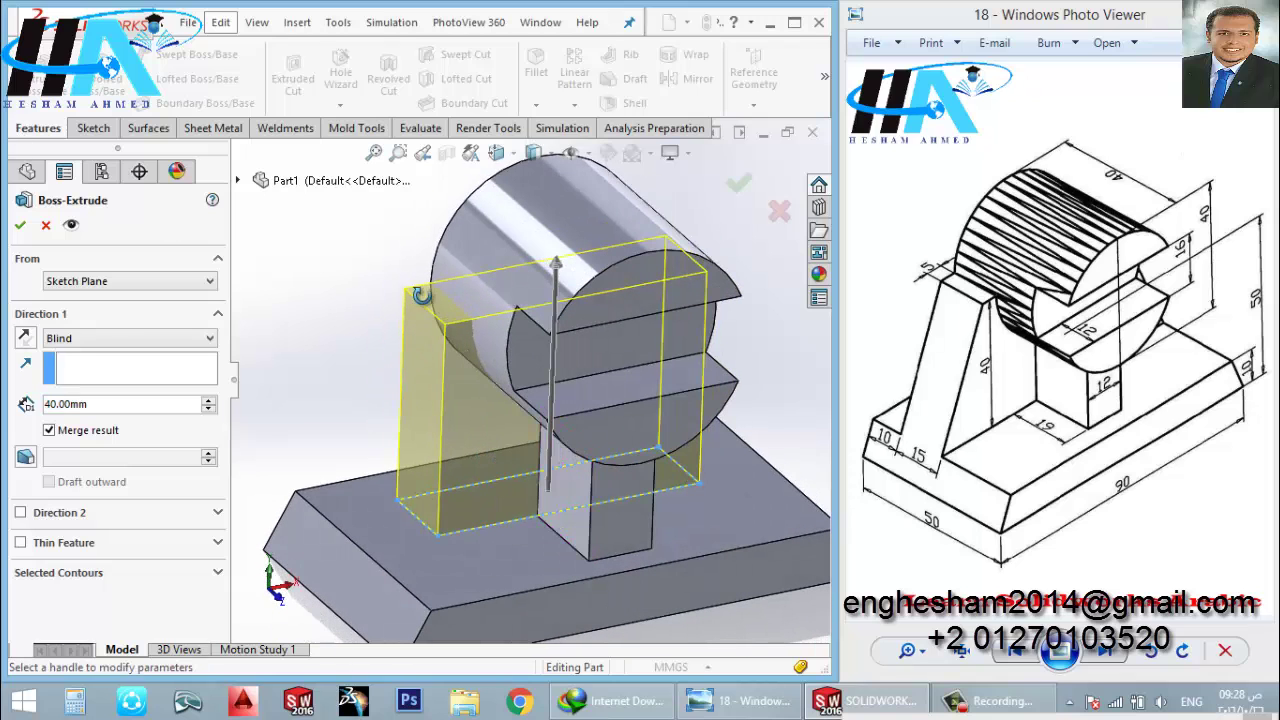
middle_drag(421, 295, 85, 333)
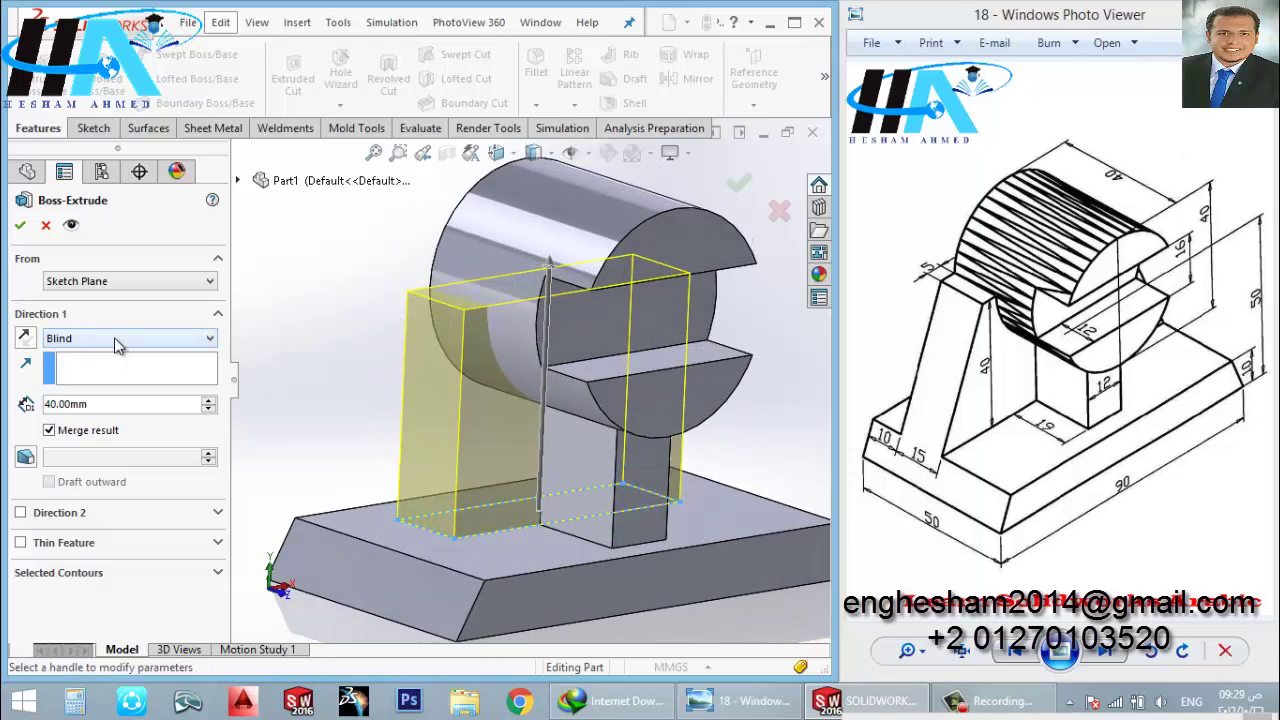
click(116, 345)
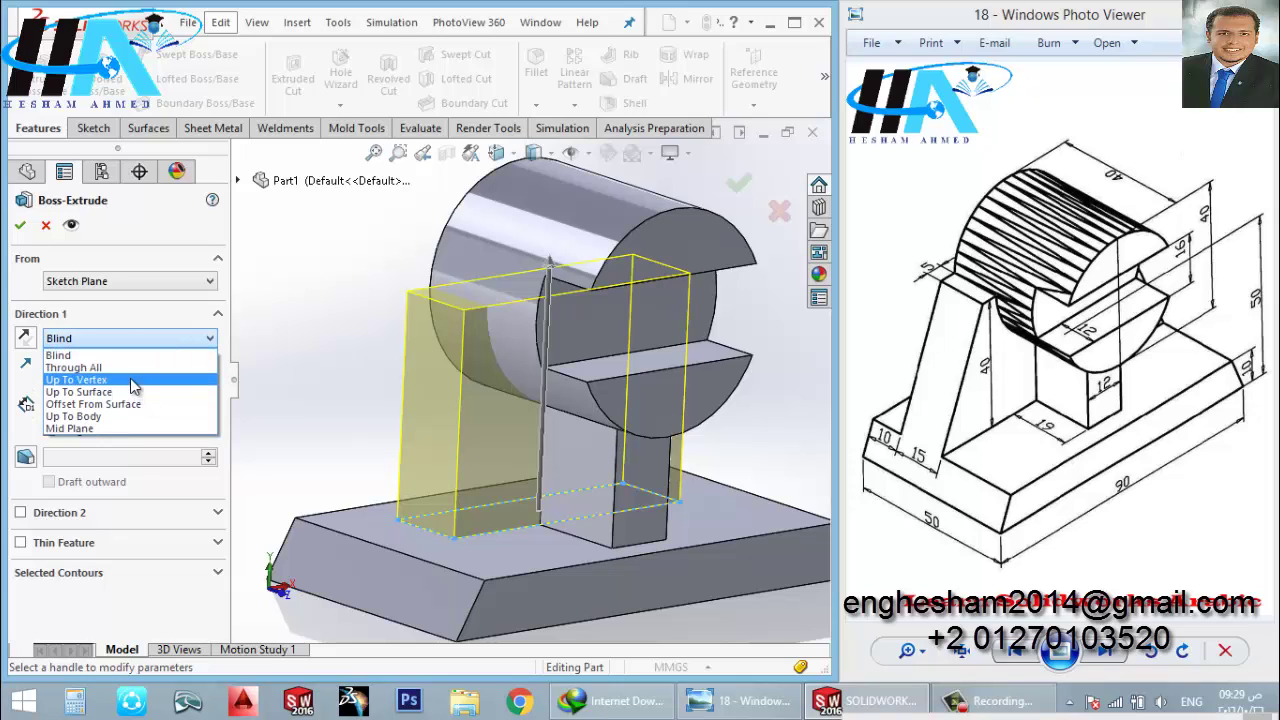
click(118, 355)
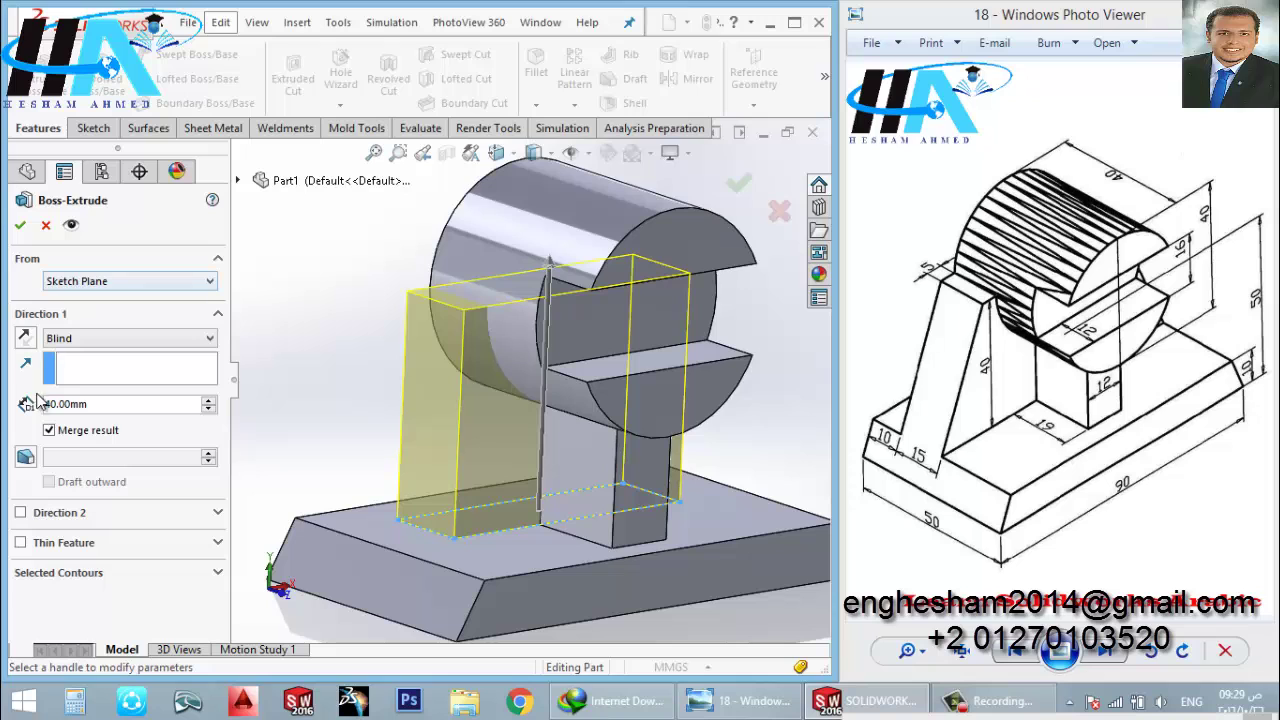
click(20, 226)
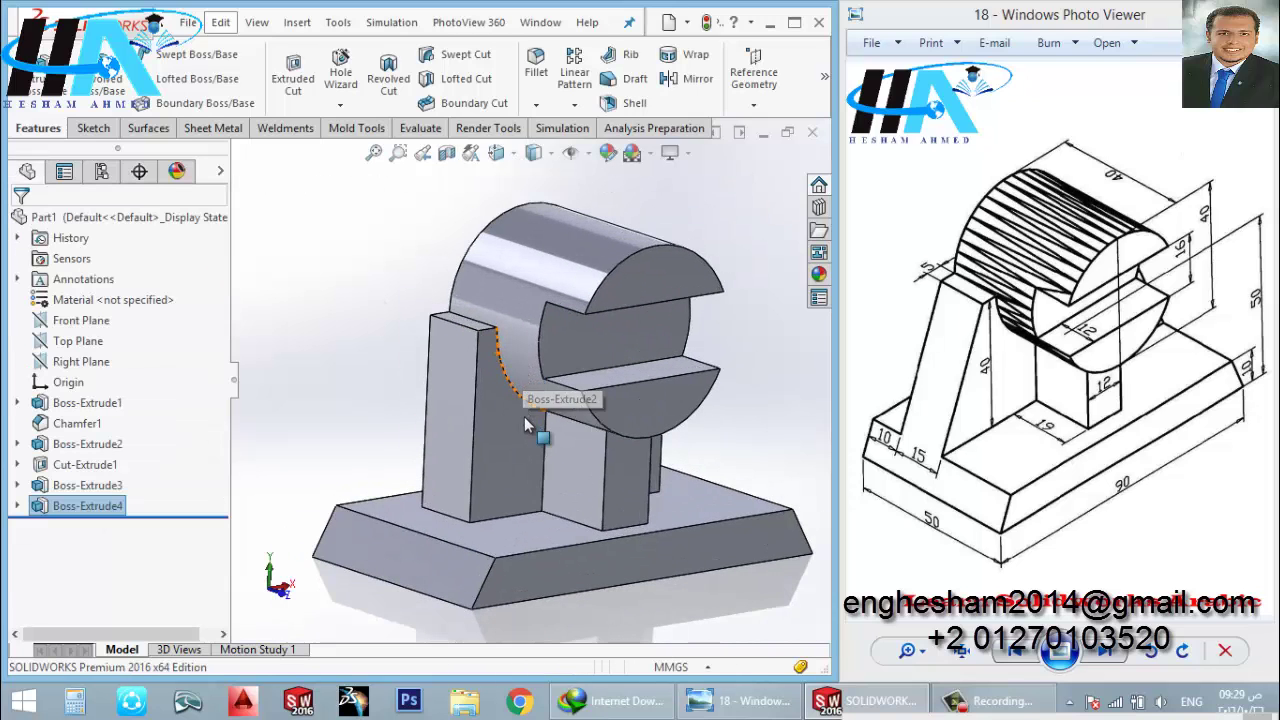
- Create Plane1 referencing the support block's side face and the cylinder's round face
middle_drag(531, 434, 531, 466)
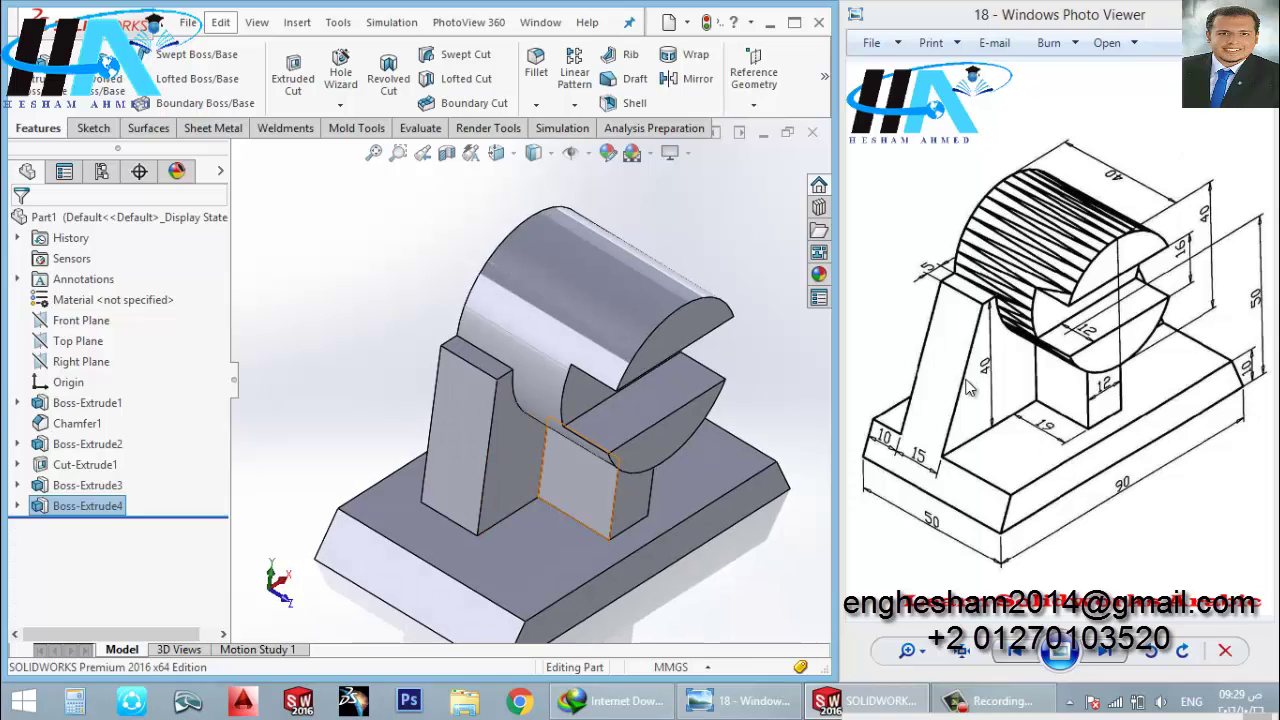
middle_drag(680, 480, 650, 443)
click(740, 93)
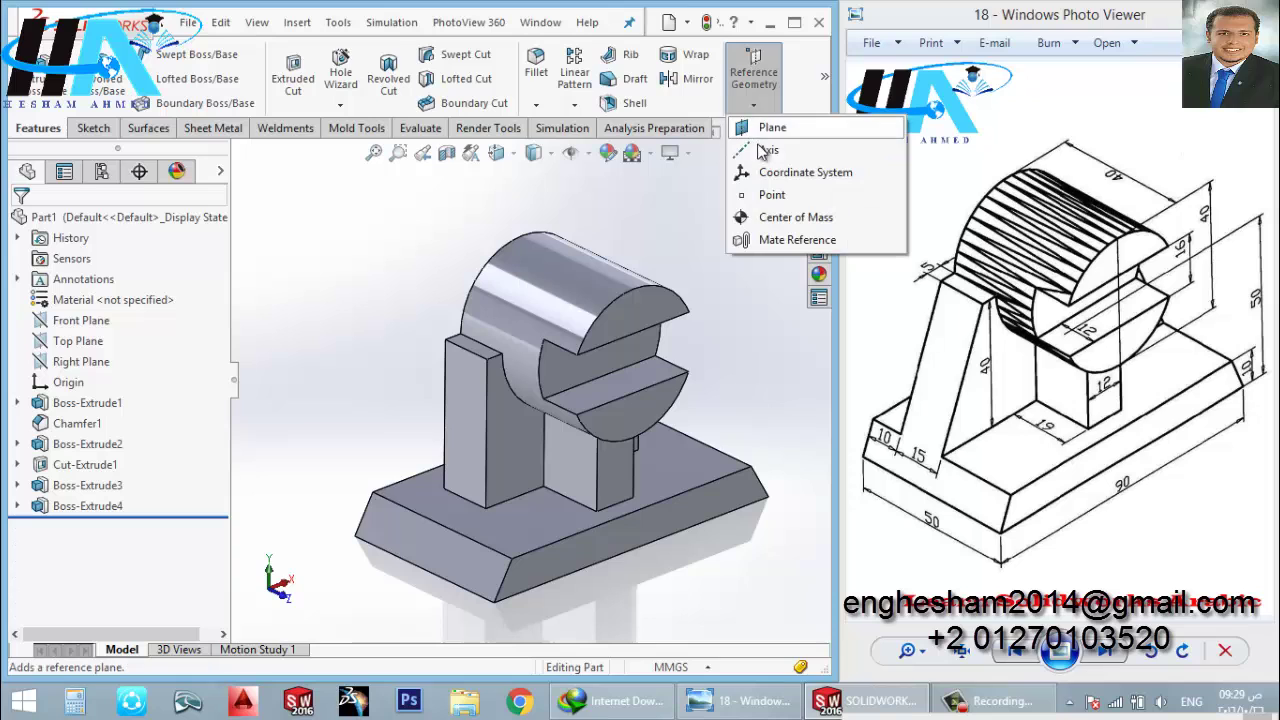
click(770, 129)
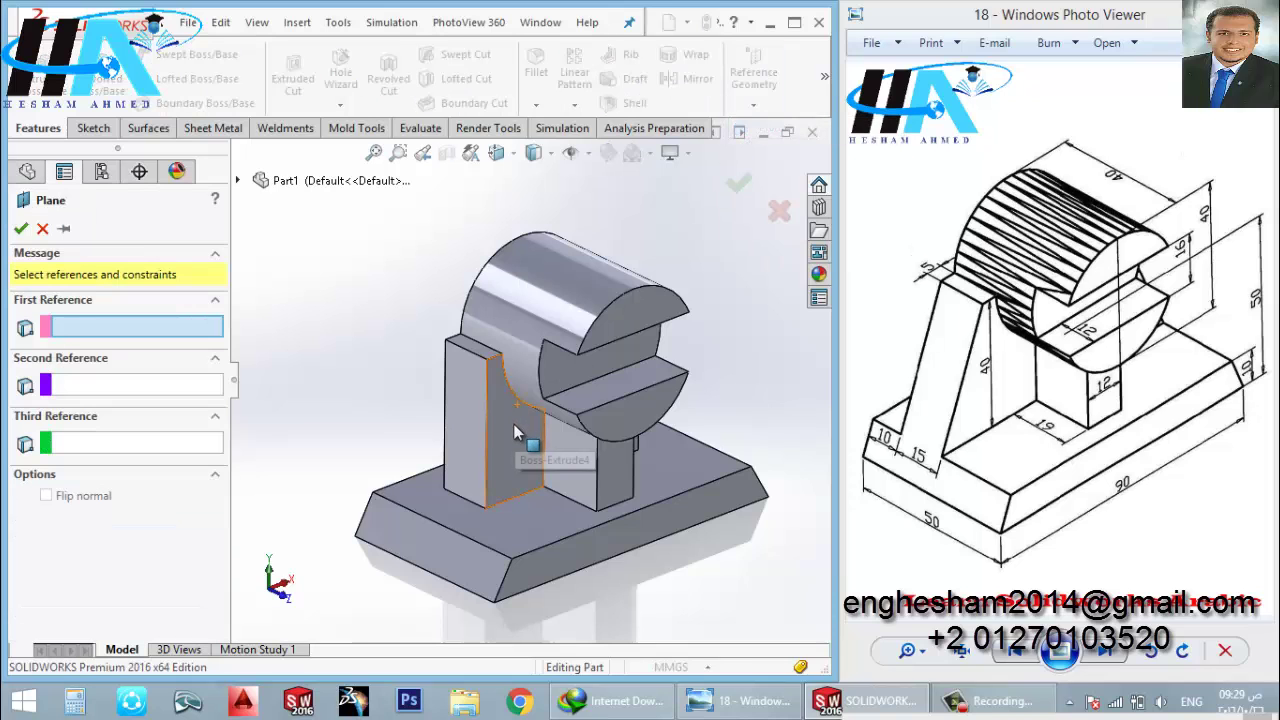
click(490, 440)
middle_drag(490, 440, 571, 509)
click(510, 455)
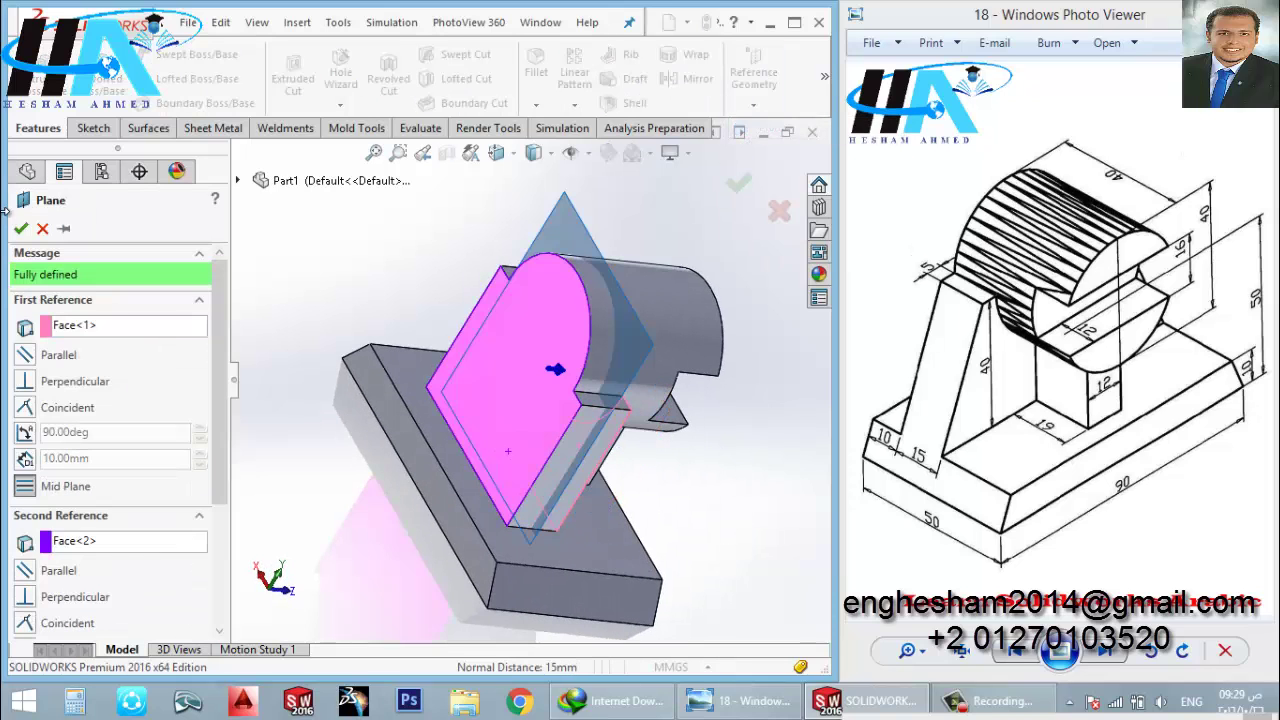
click(21, 228)
middle_drag(320, 420, 255, 355)
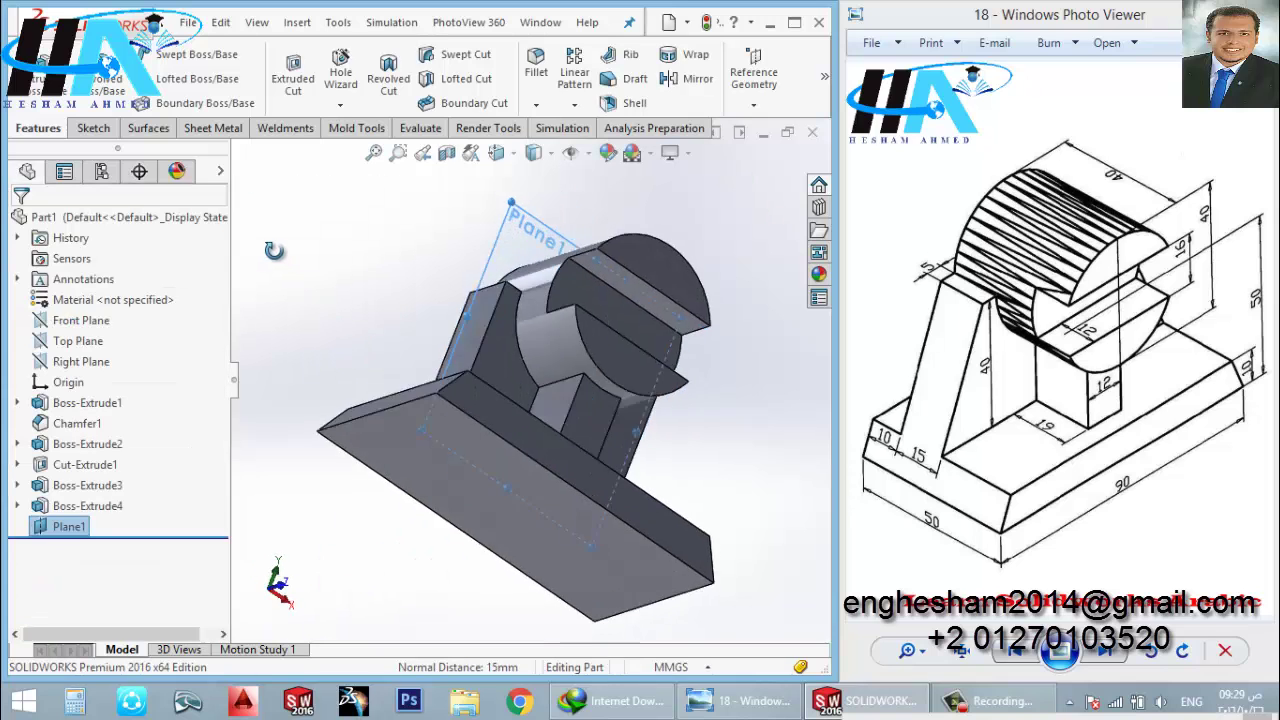
- Sketch a line on Plane1 from the support block's top corner to the base's top corner
click(565, 218)
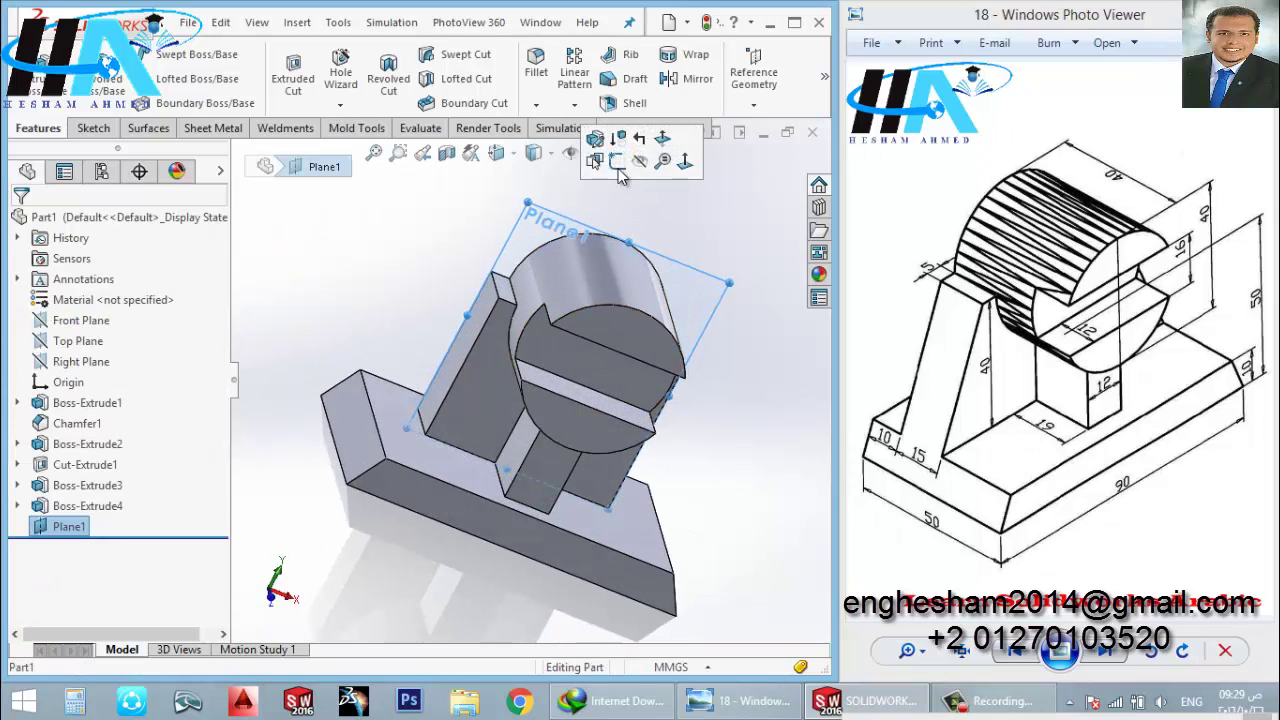
click(618, 163)
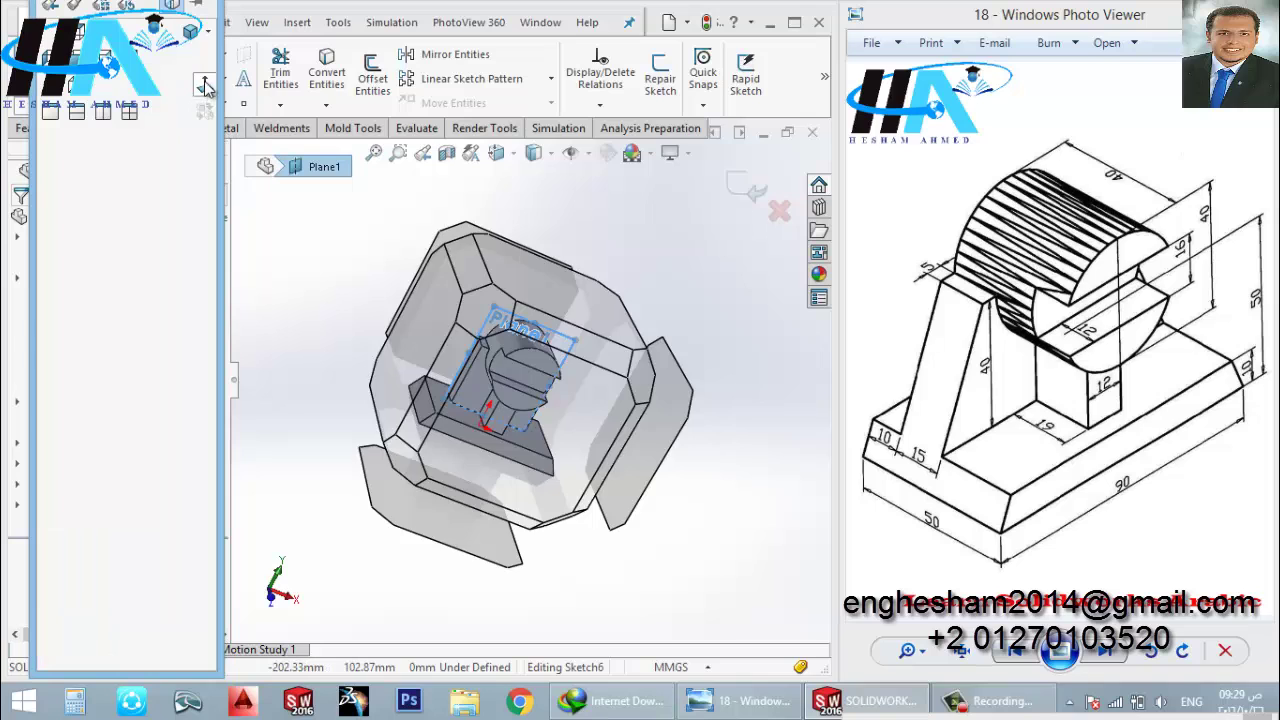
key(l)
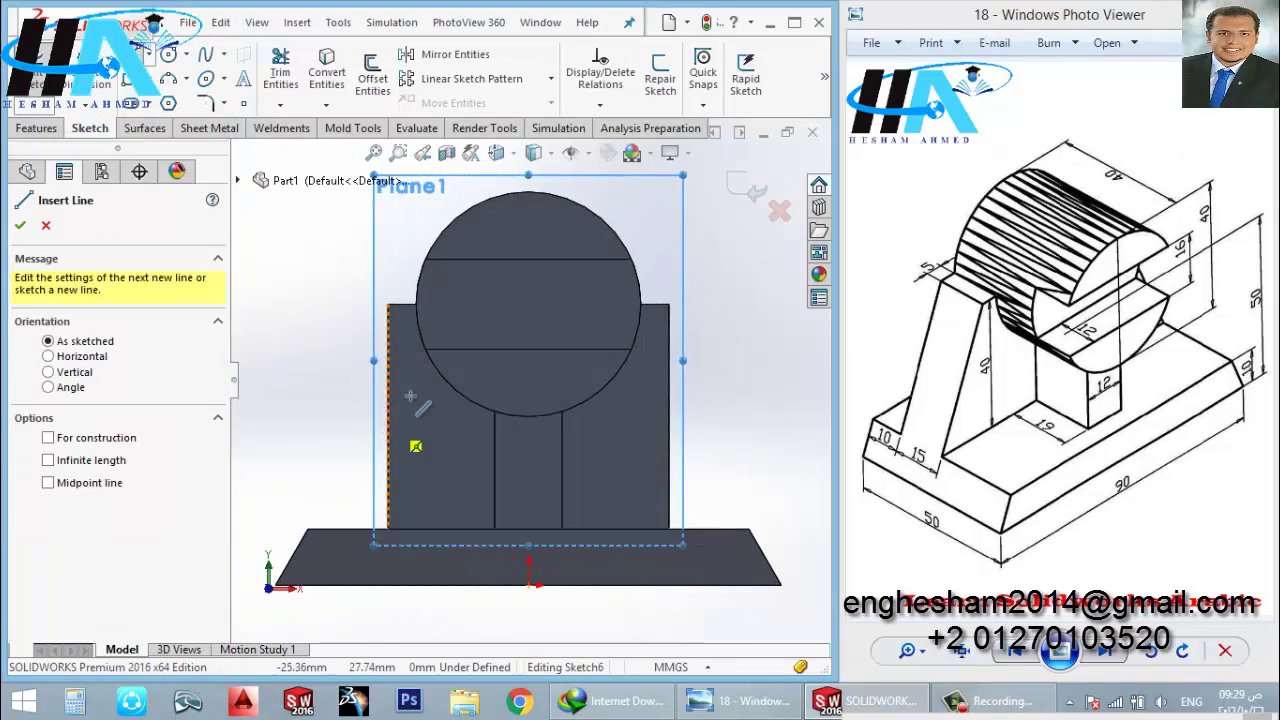
click(387, 307)
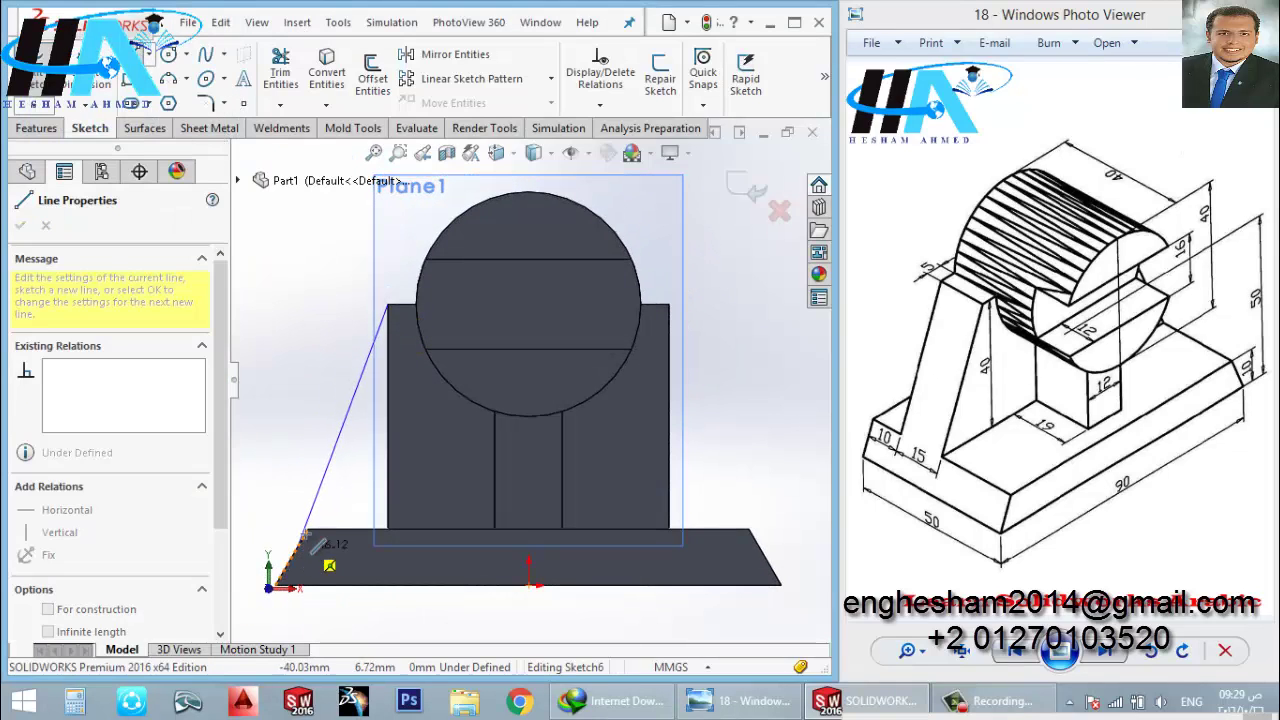
click(307, 530)
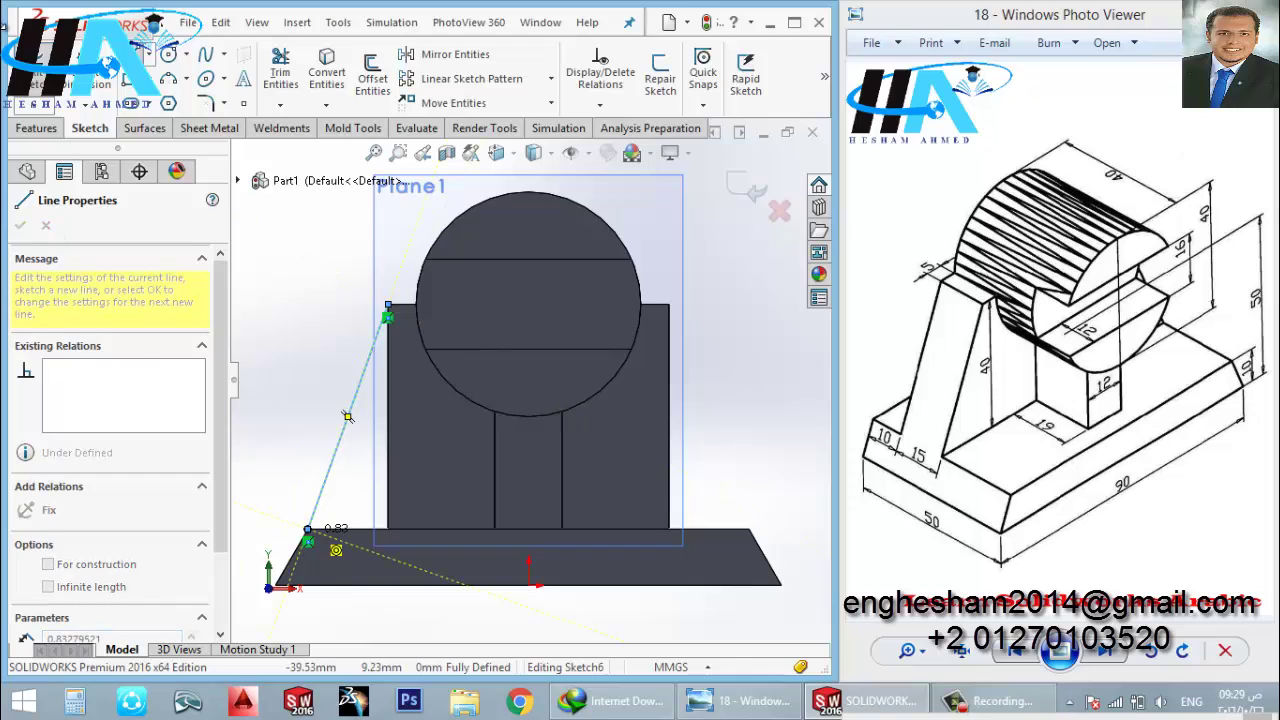
click(30, 105)
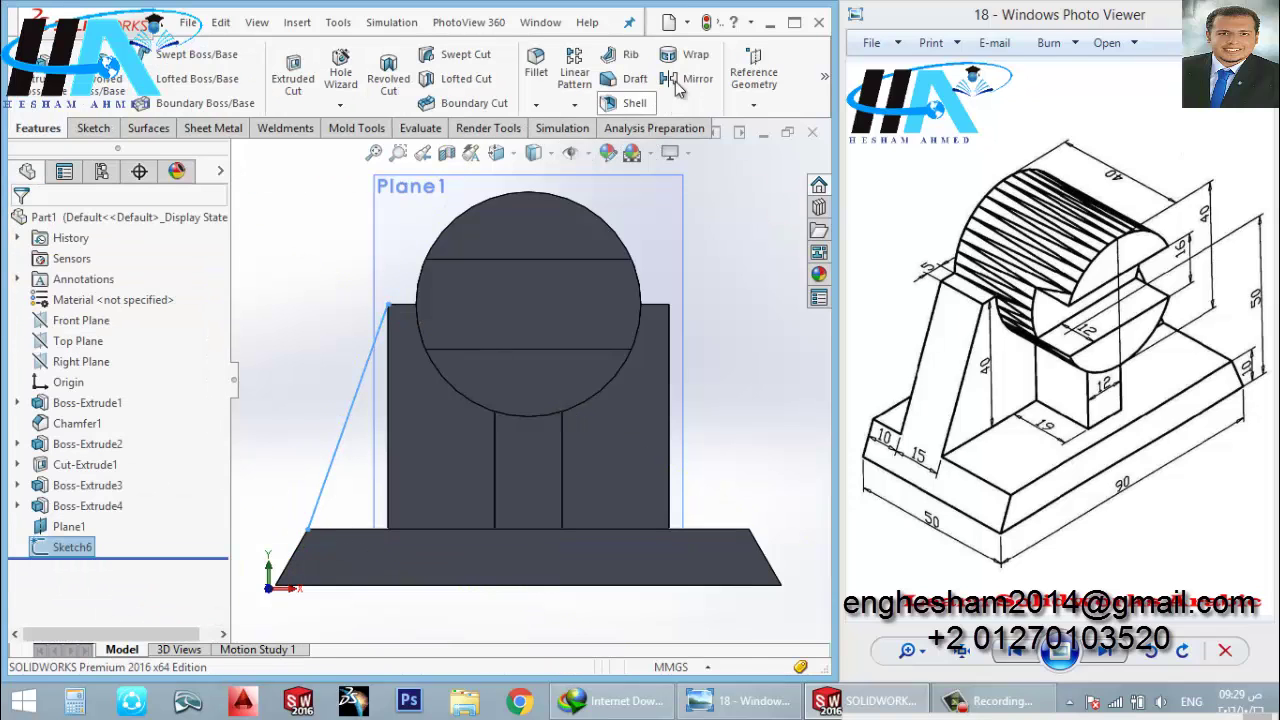
- Turn the line into a 15 mm thick rib with material flipped toward the support block
click(634, 60)
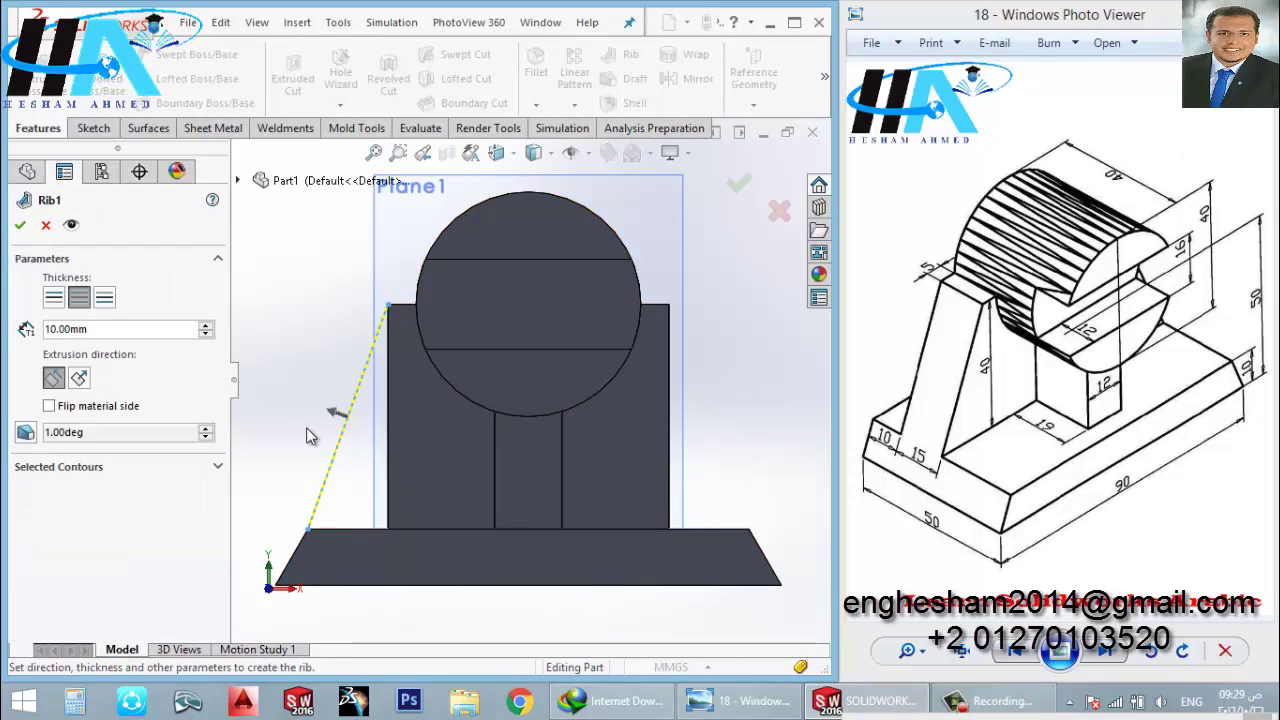
click(337, 420)
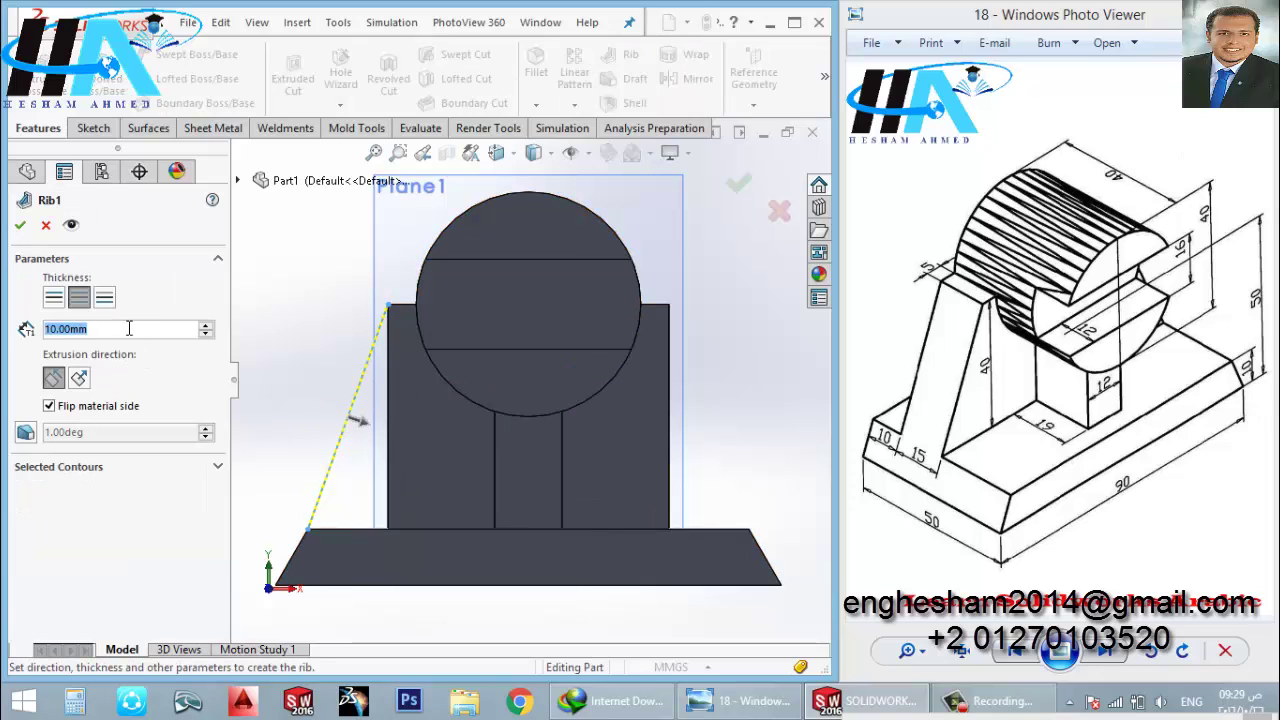
text(15)
key(Return)
click(21, 226)
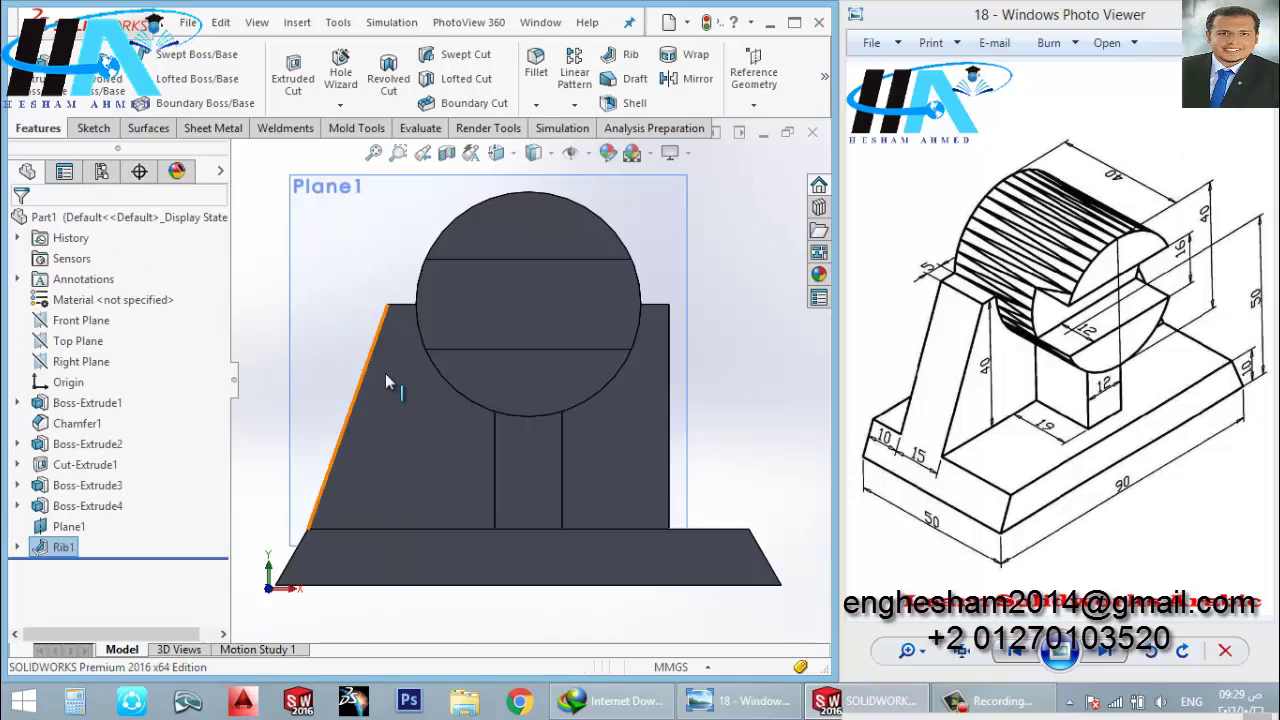
scroll(435, 350, down, 2)
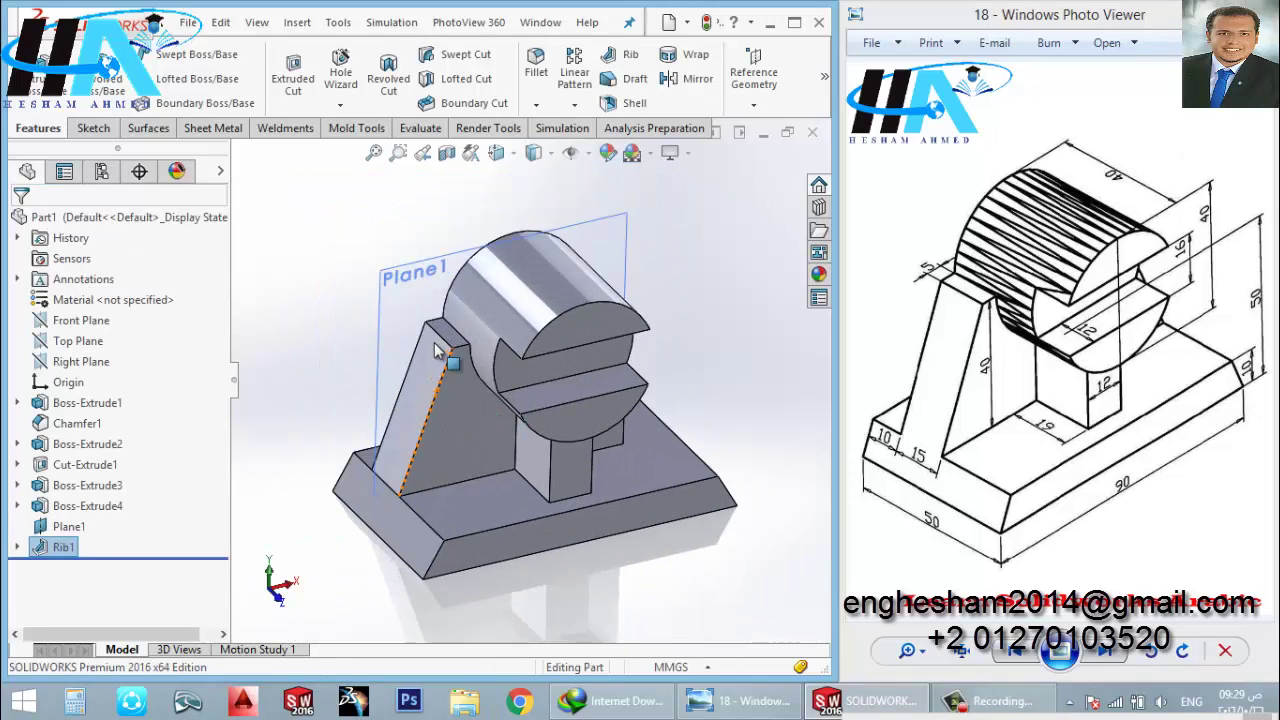
click(294, 241)
middle_drag(647, 370, 693, 97)
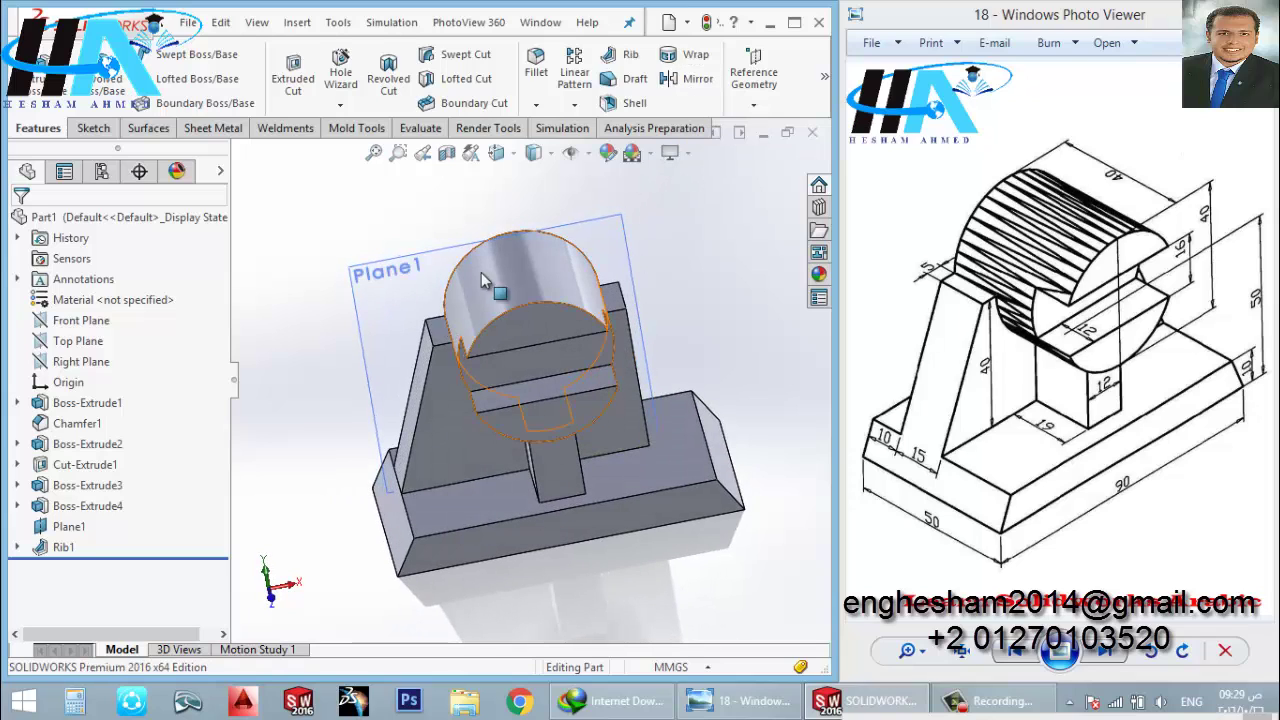
- Create Mirror1 copying Rib1 across the Right Plane, then hide Plane1
click(88, 320)
click(88, 363)
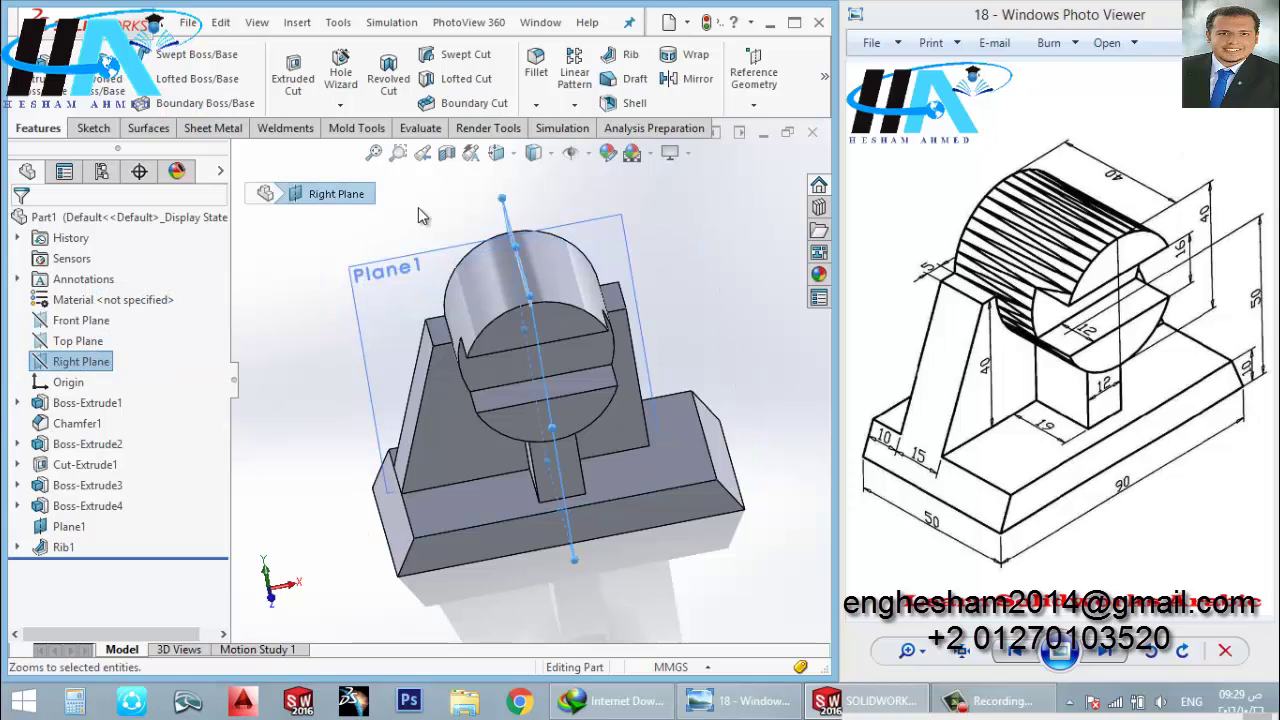
click(418, 207)
click(700, 80)
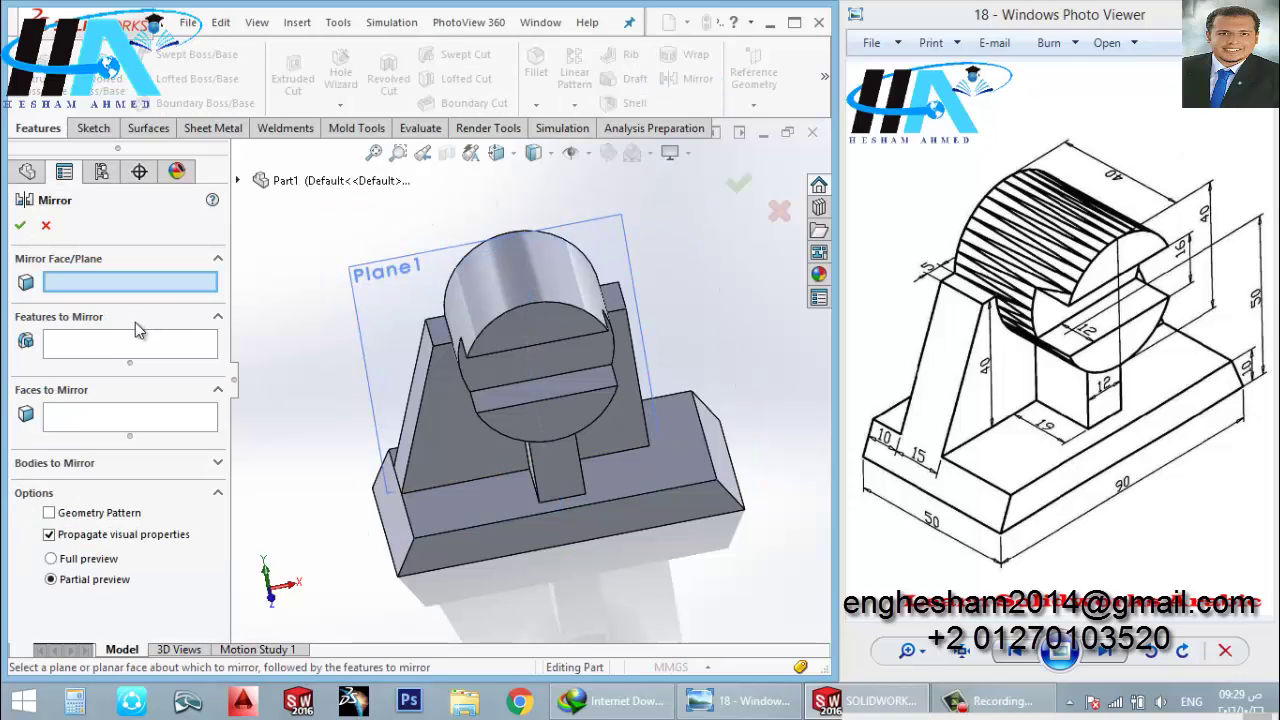
click(258, 182)
click(322, 325)
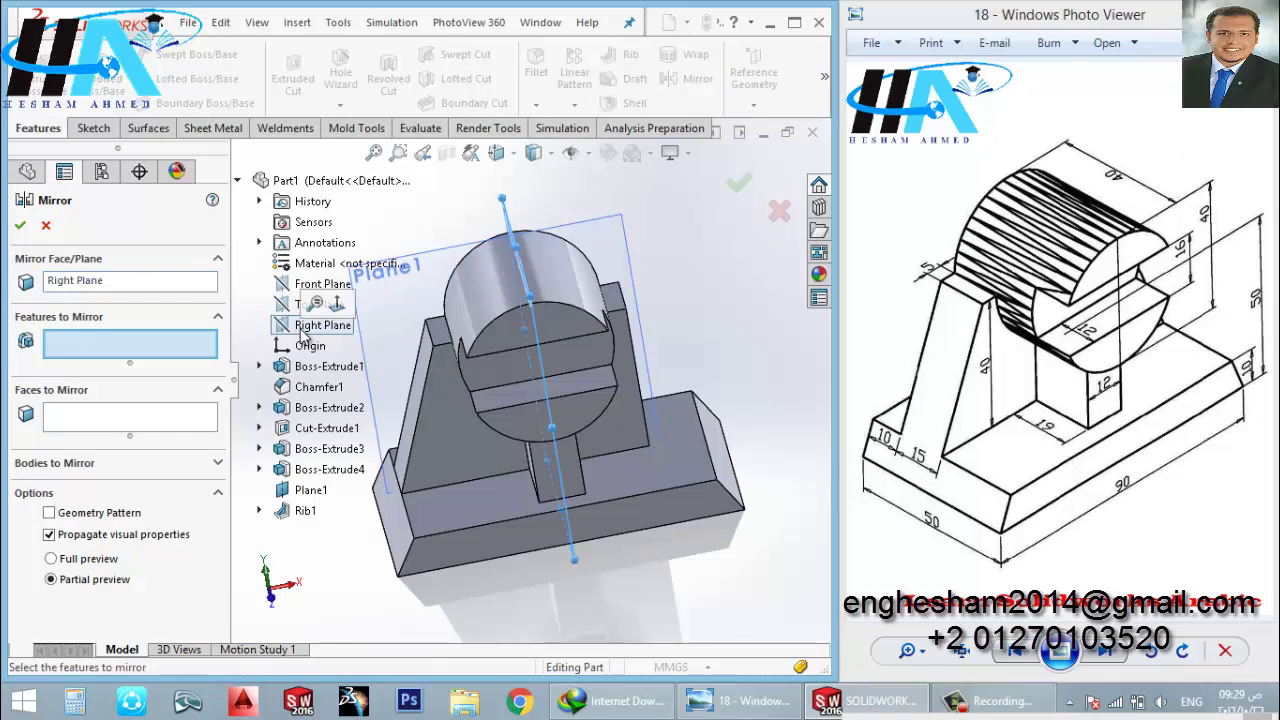
click(305, 512)
click(20, 226)
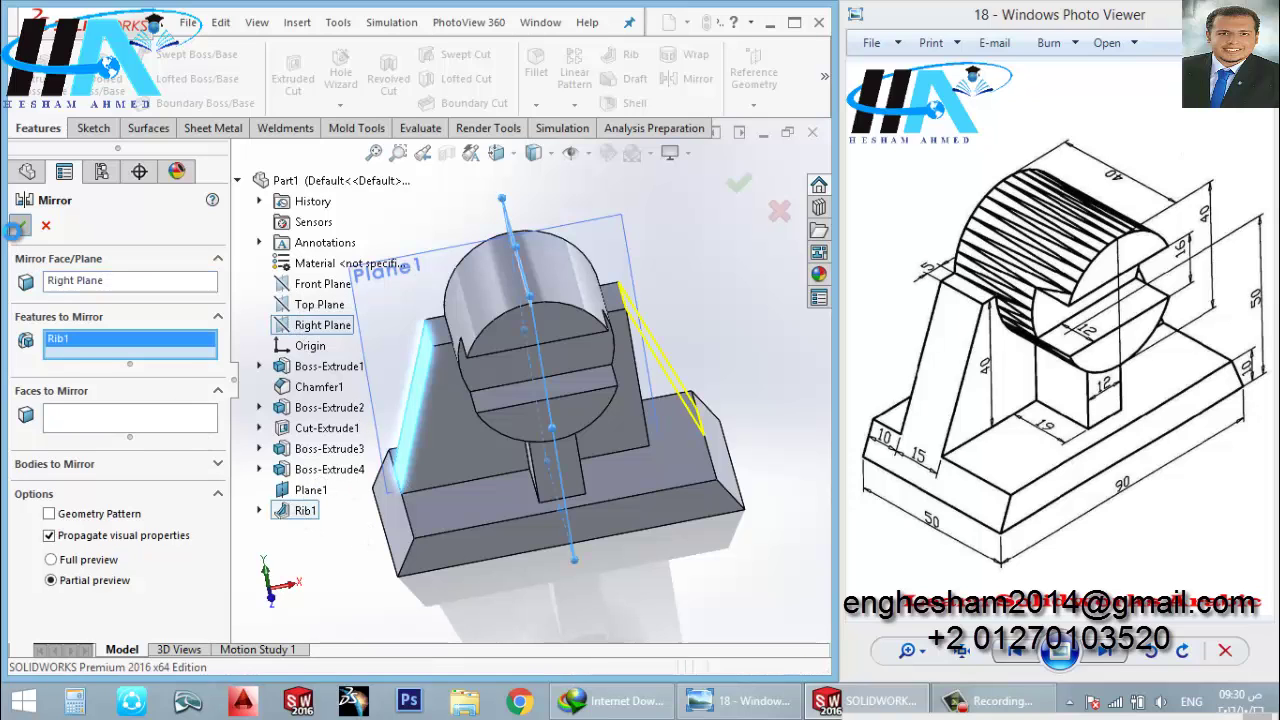
click(618, 320)
click(708, 250)
mouse_move(653, 313)
middle_down()
mouse_move(628, 286)
mouse_move(645, 378)
mouse_move(490, 400)
mouse_move(503, 402)
middle_up()
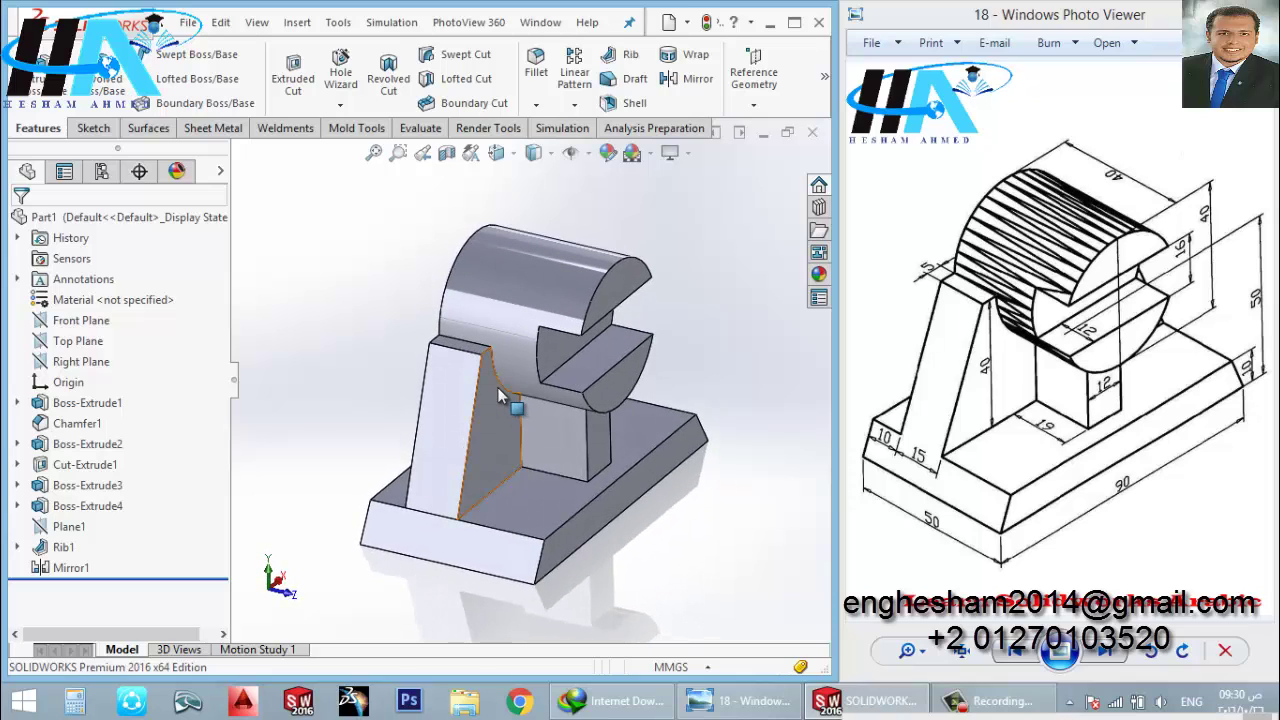